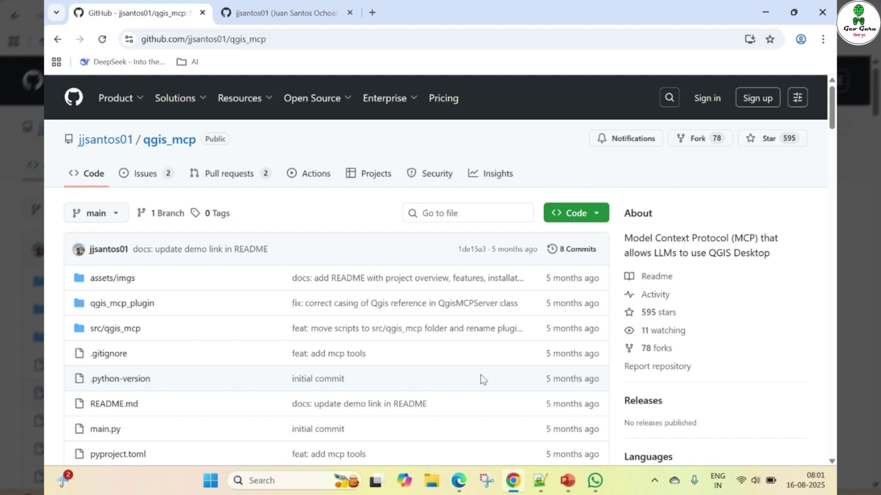
# Glance at the repository owner's profile tab, then close it to get back to qgis_mcp
pyautogui.click(257, 12)
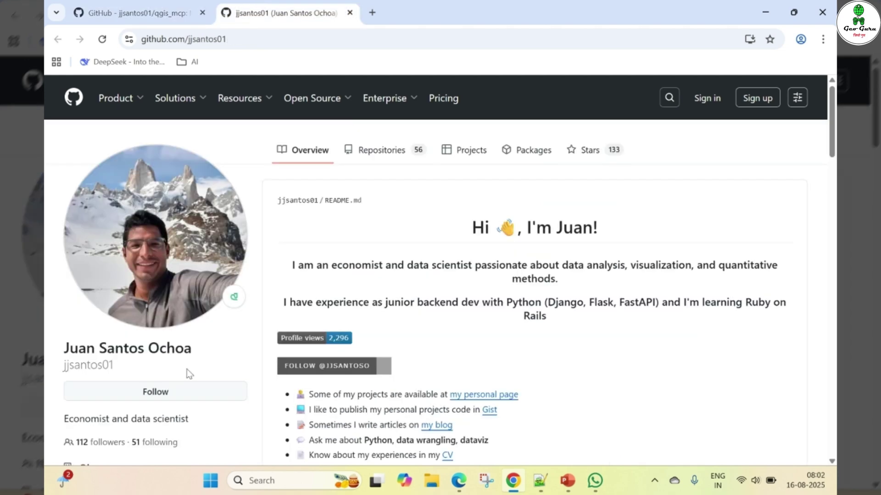
pyautogui.click(152, 4)
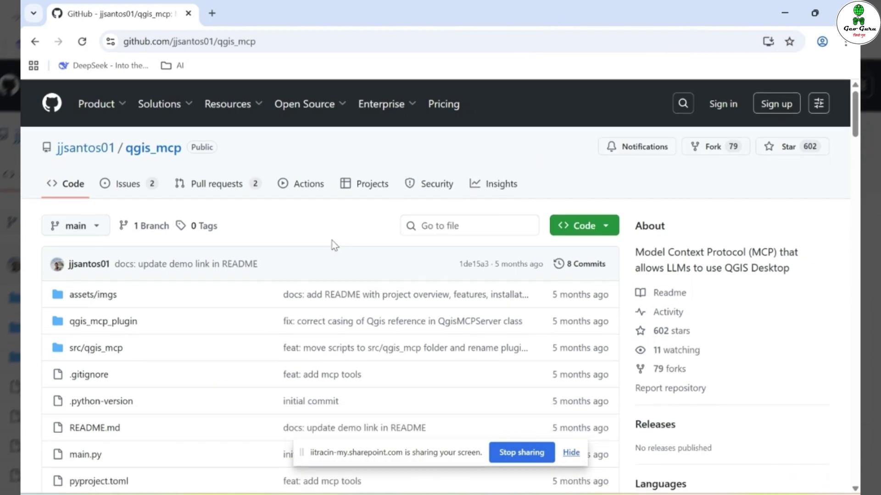
# Scroll to Installation prerequisites and confirm QGIS 3.X is installed with a Windows search for 'qgis'
pyautogui.scroll(-5, 334, 245)
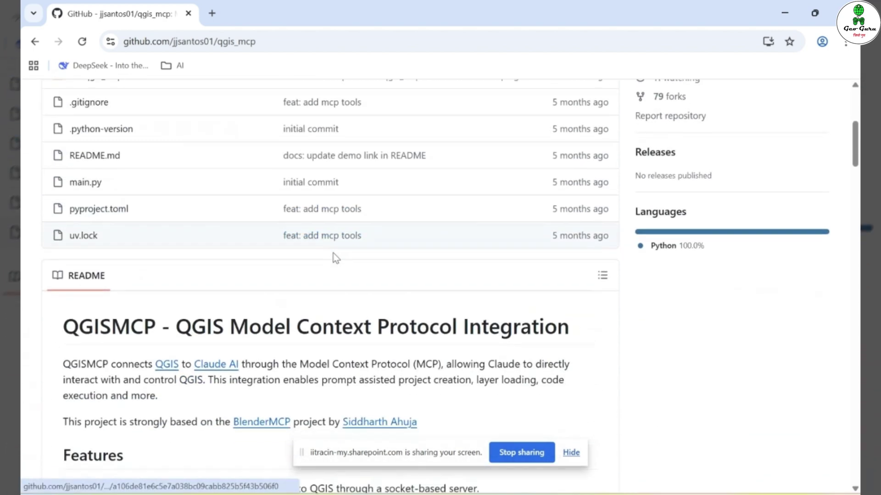
pyautogui.scroll(-1, 336, 259)
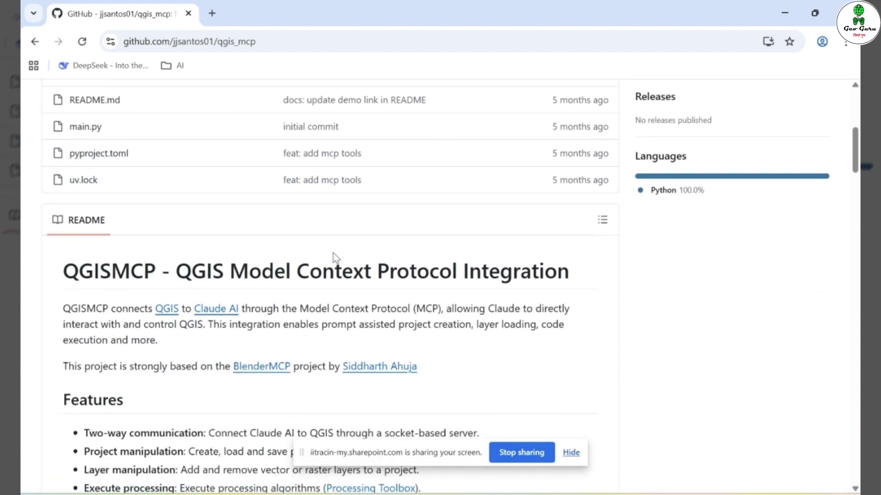
pyautogui.scroll(-6, 333, 254)
pyautogui.scroll(-2, 334, 252)
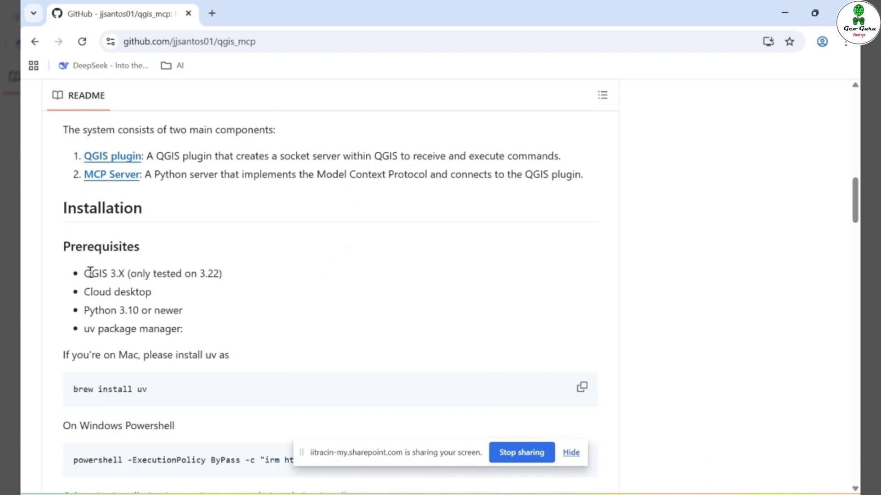
pyautogui.moveTo(86, 273); pyautogui.dragTo(133, 271)
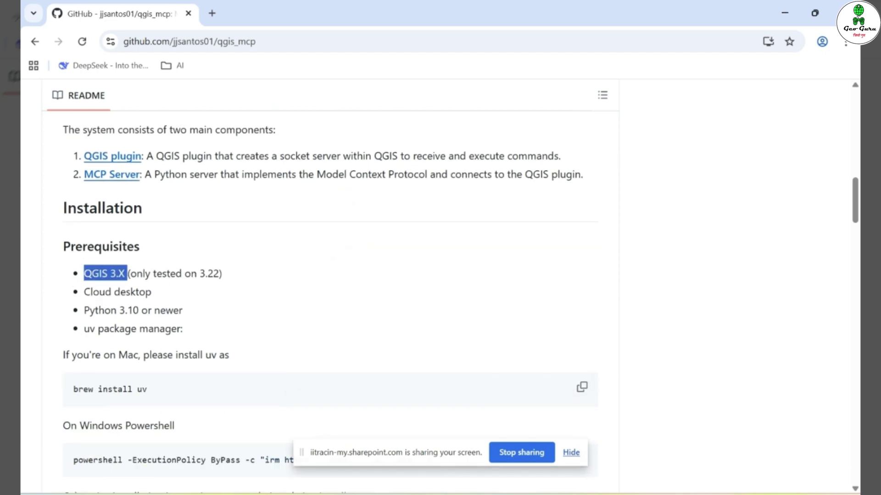
pyautogui.press('super')
pyautogui.write('qgis')
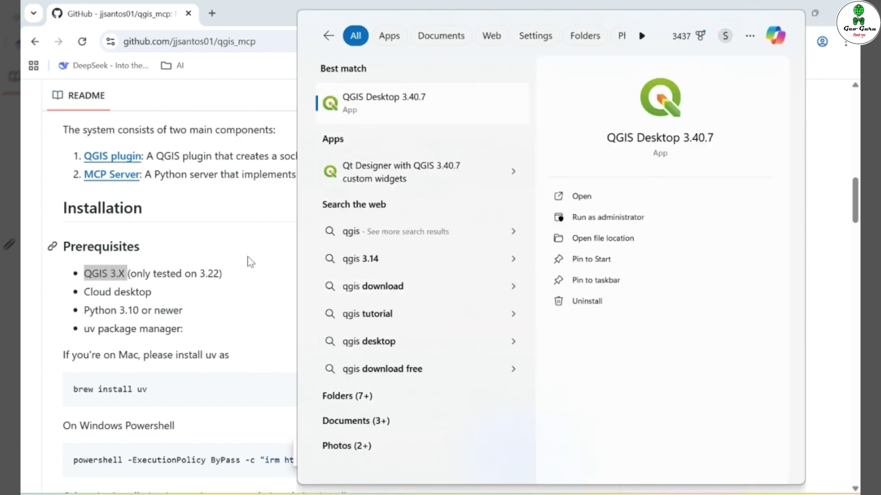
pyautogui.click(230, 288)
# Highlight the Cloud desktop prerequisite, then clear the selection
pyautogui.scroll(-1, 232, 283)
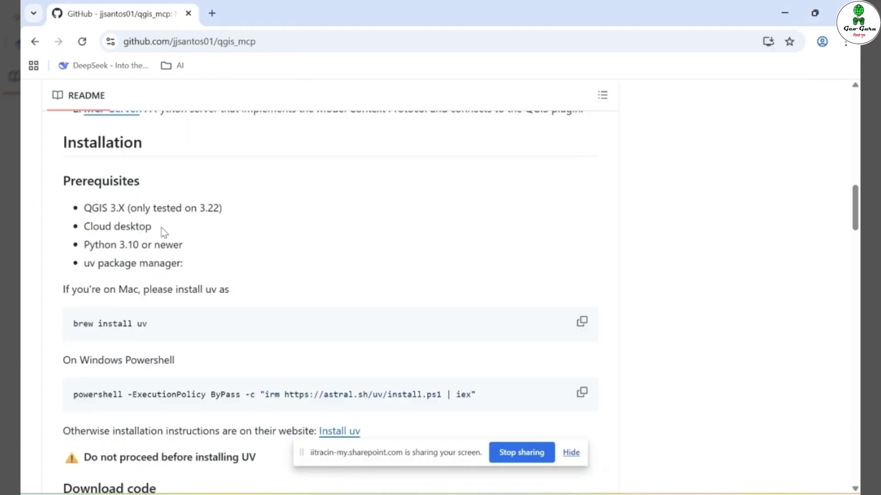
pyautogui.moveTo(152, 226); pyautogui.dragTo(87, 228)
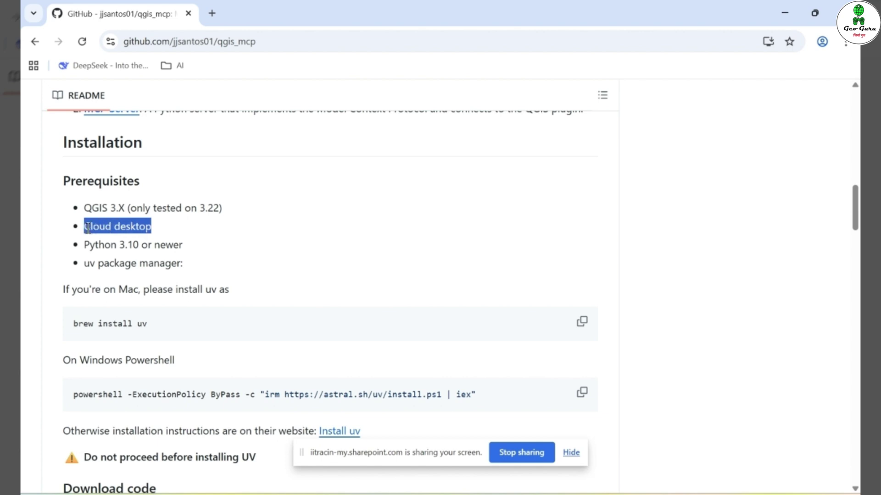
pyautogui.click(119, 229)
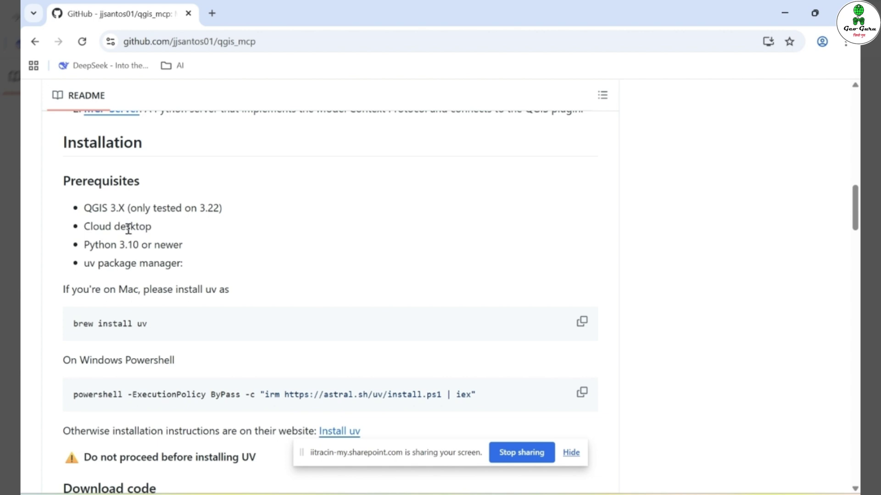
# Search the web for 'claude ai desktop download' and download the Windows version from claude.ai
pyautogui.hotkey('ctrl', 't')
pyautogui.write('clause')
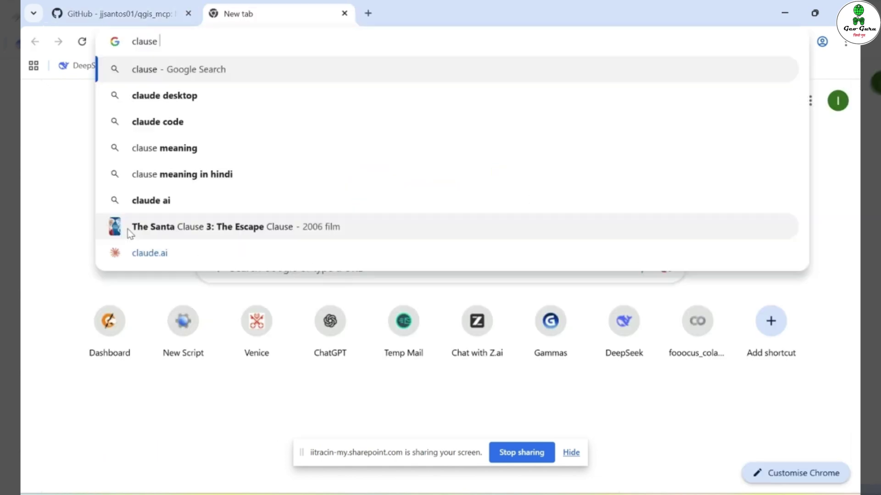
pyautogui.write(' ai de')
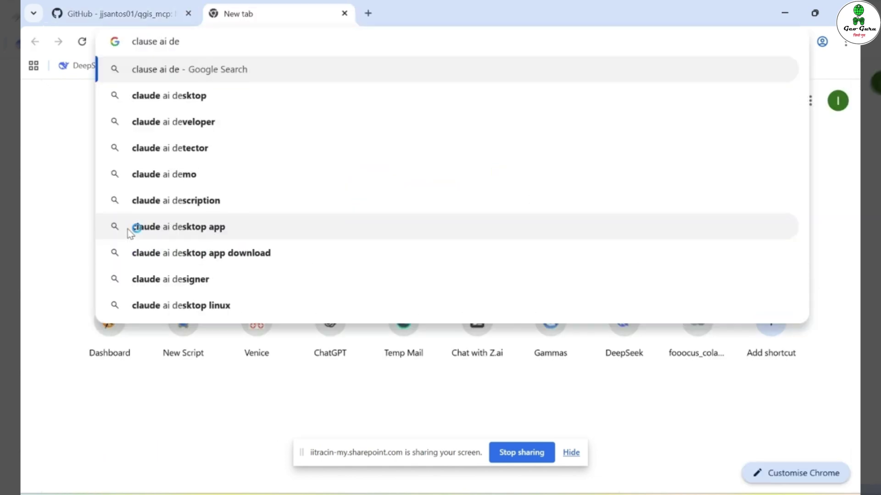
pyautogui.press('Down')
pyautogui.write('download')
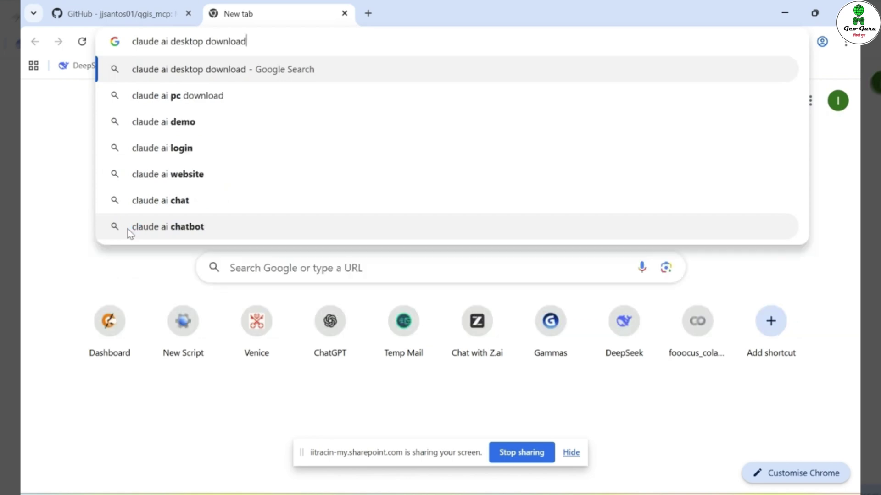
pyautogui.press('Return')
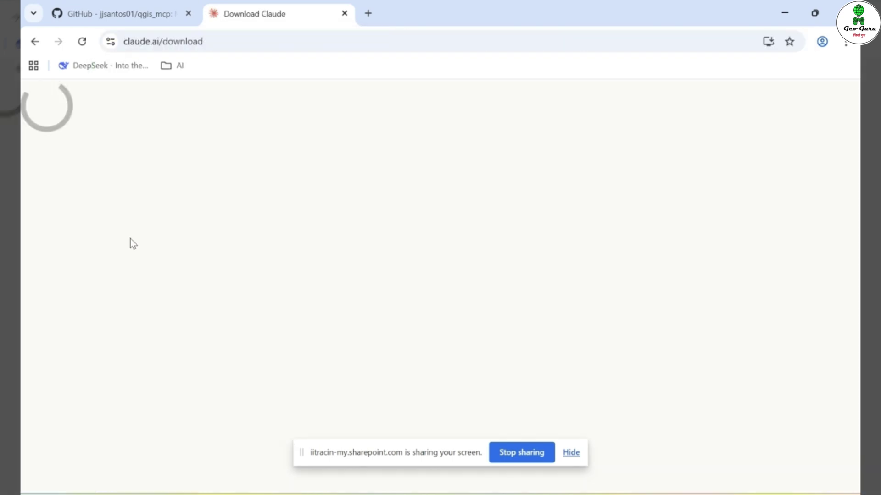
pyautogui.scroll(-3, 133, 243)
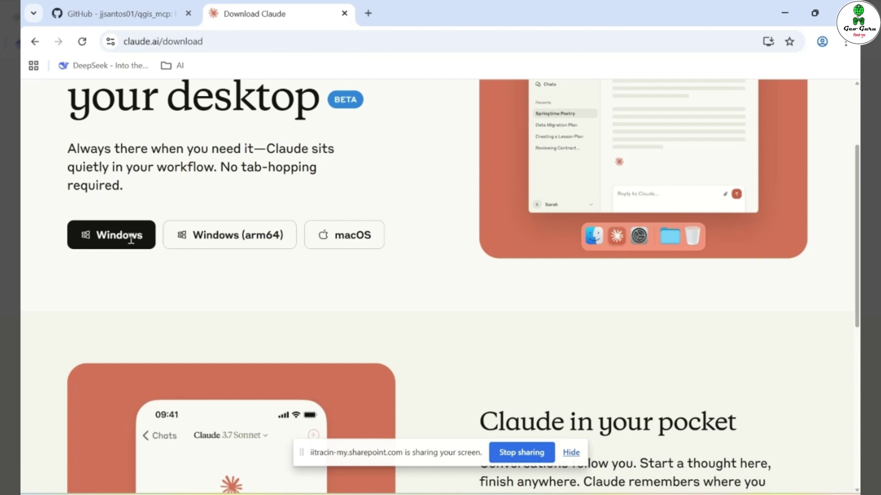
pyautogui.click(104, 247)
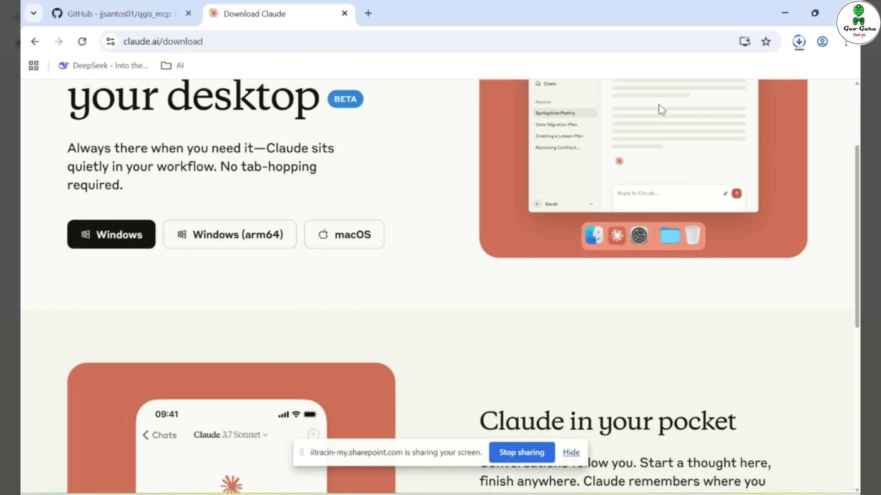
# Launch the Claude desktop app from Windows search to check it runs, then minimize it
pyautogui.press('super')
pyautogui.write('cla')
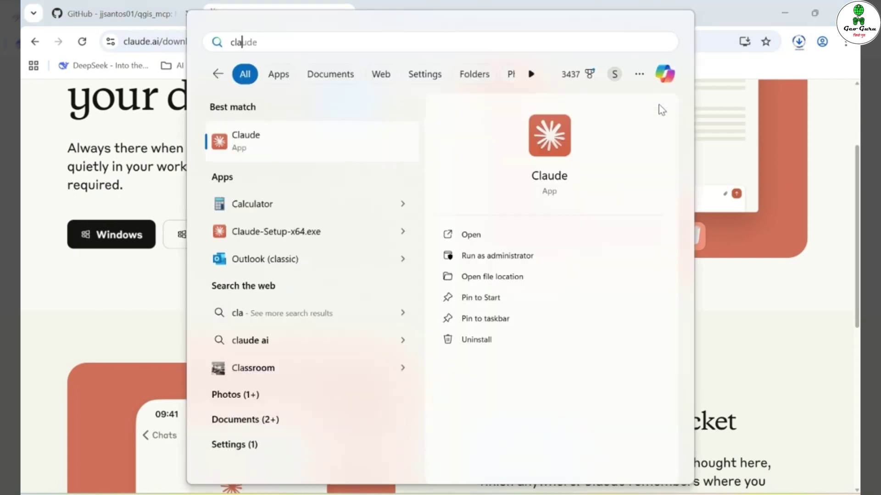
pyautogui.press('Return')
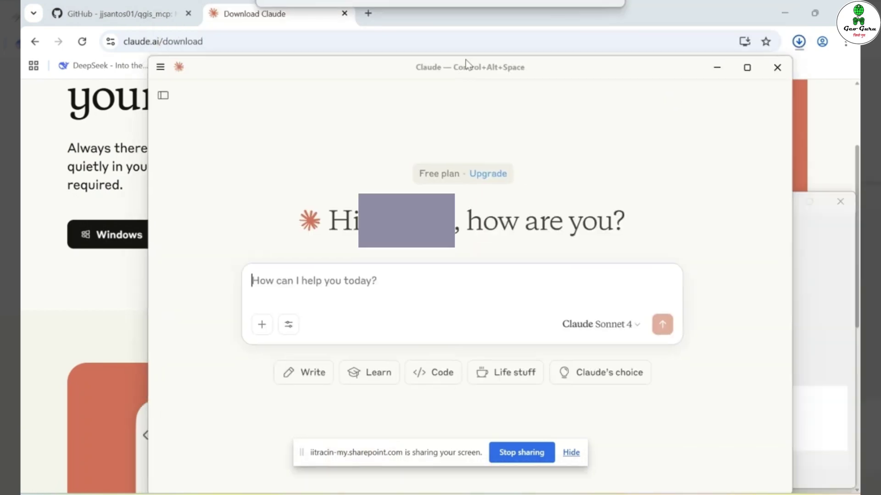
pyautogui.click(715, 66)
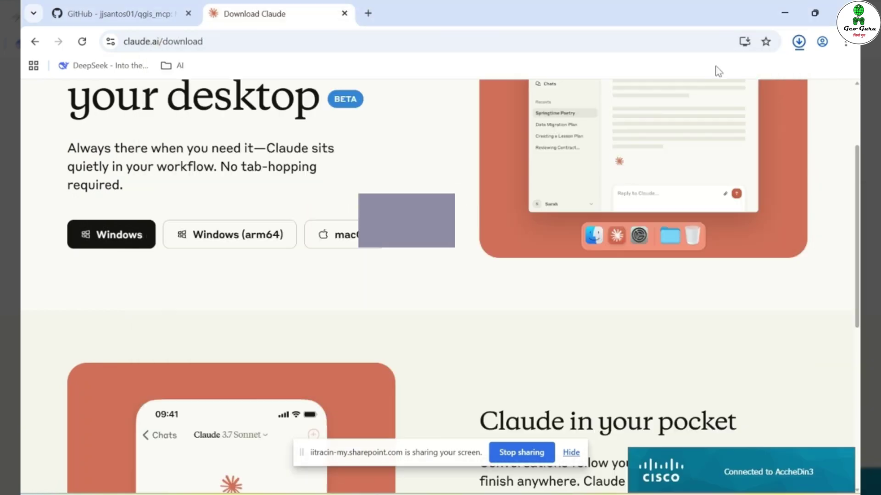
# Back on the README, highlight the Python 3.10 or newer and uv package manager prerequisites
pyautogui.hotkey('ctrl', 'shift', 'Tab')
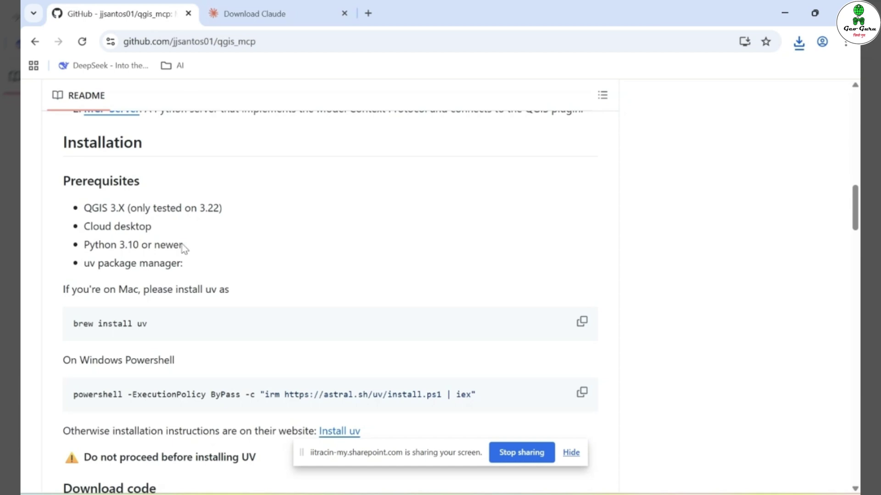
pyautogui.moveTo(183, 245); pyautogui.dragTo(86, 245)
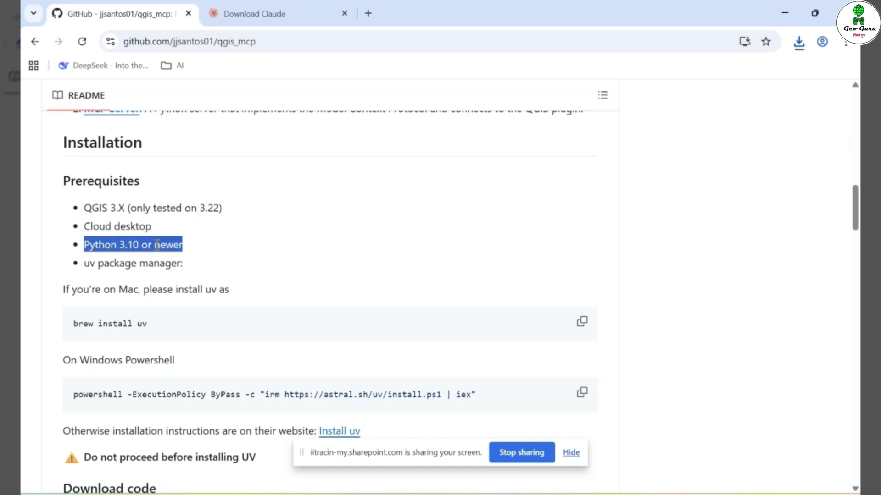
pyautogui.scroll(-1, 97, 216)
pyautogui.moveTo(84, 197); pyautogui.dragTo(186, 204)
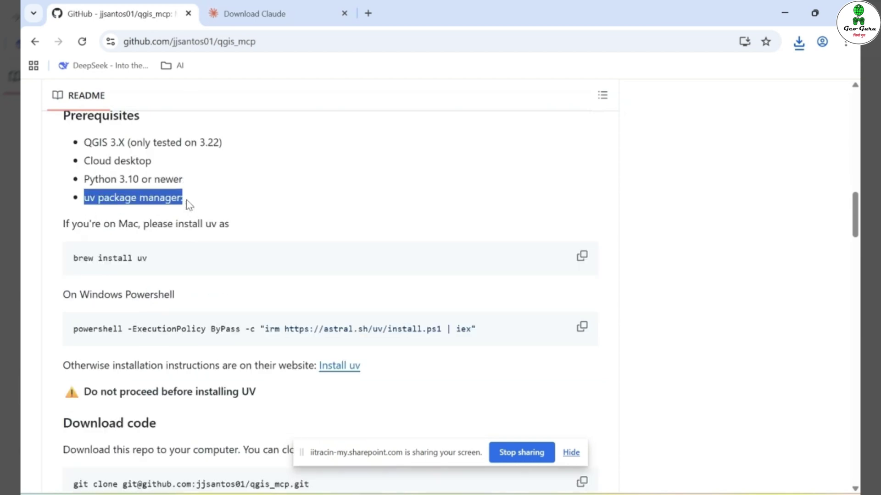
# Copy the uv install command under the Windows PowerShell instructions
pyautogui.scroll(-1, 187, 204)
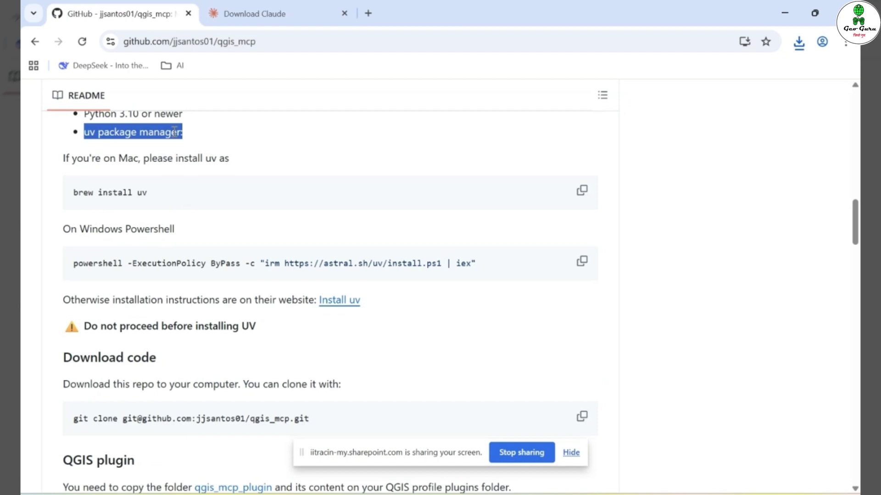
pyautogui.moveTo(174, 232); pyautogui.dragTo(74, 233)
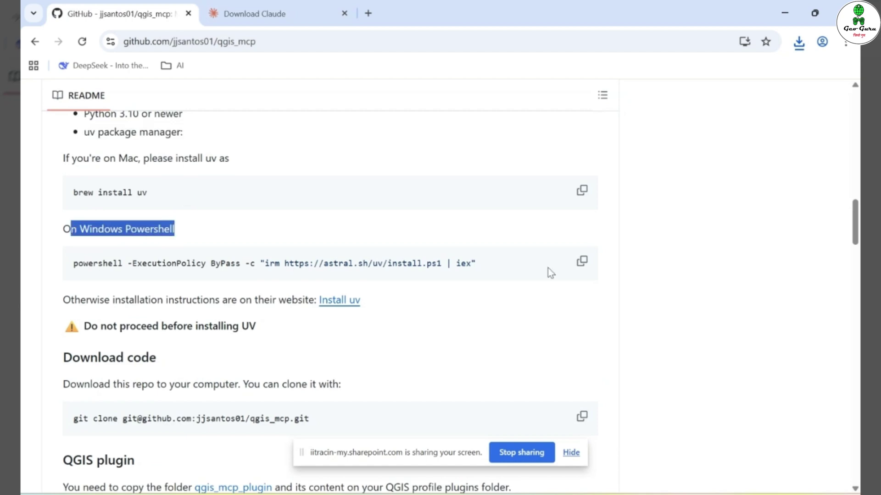
pyautogui.click(582, 262)
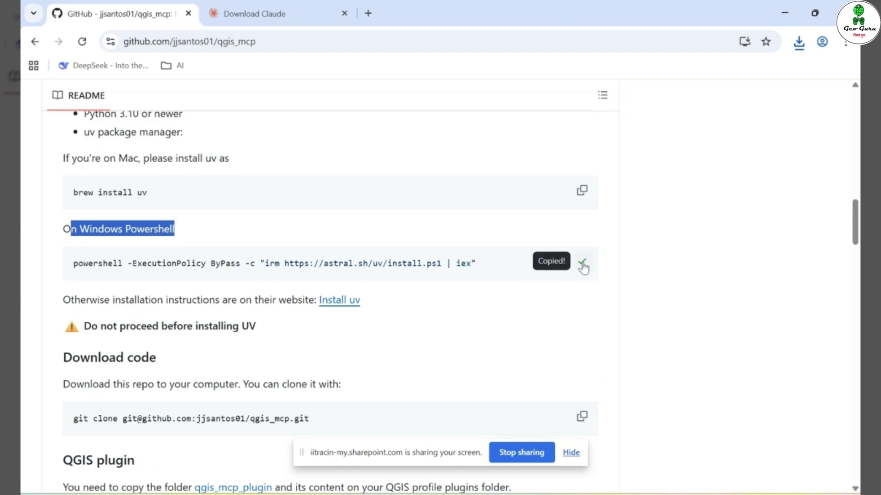
# Bring up Windows search to look for PowerShell
pyautogui.press('super')
pyautogui.press('Escape')
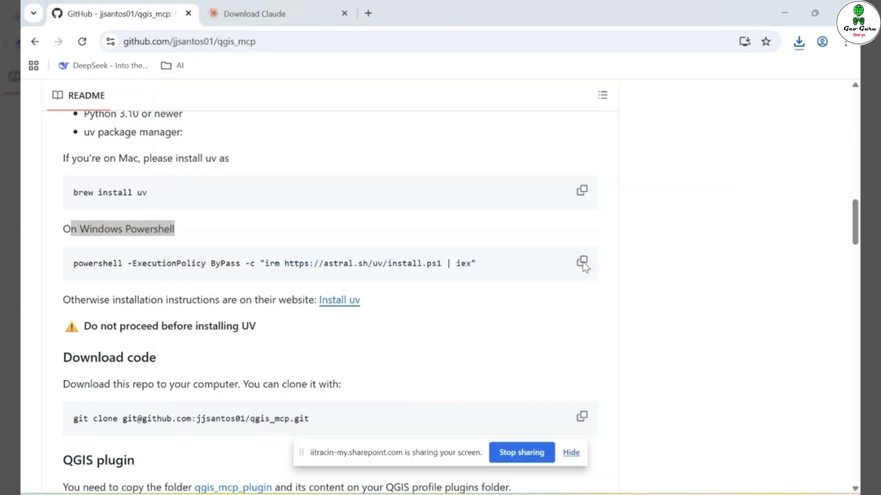
pyautogui.press('super')
# Open Windows PowerShell, paste the uv installer command and run it, installing uv 0.8.11
pyautogui.write('win')
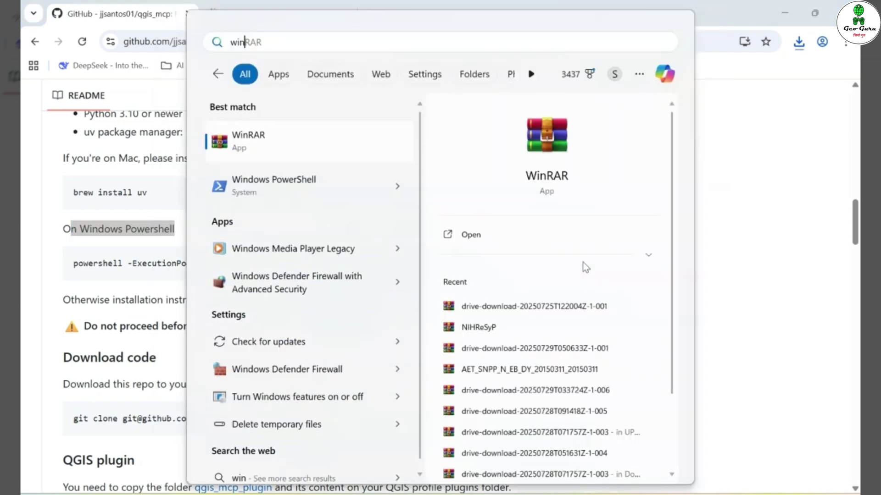
pyautogui.press('Down')
pyautogui.press('Escape')
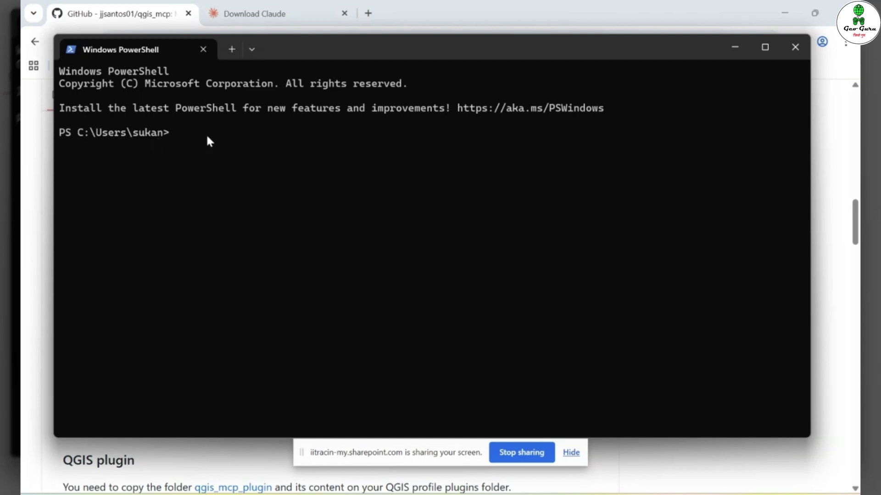
pyautogui.hotkey('ctrl', 'v')
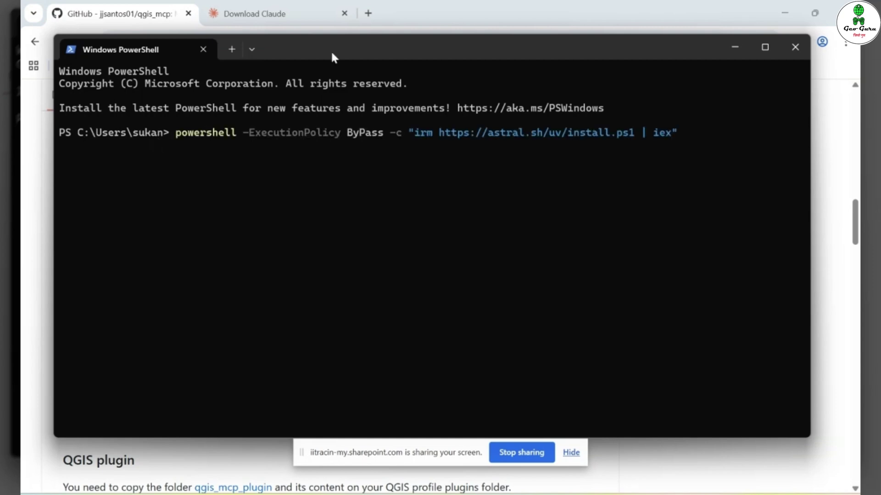
pyautogui.moveTo(331, 50); pyautogui.dragTo(368, 73)
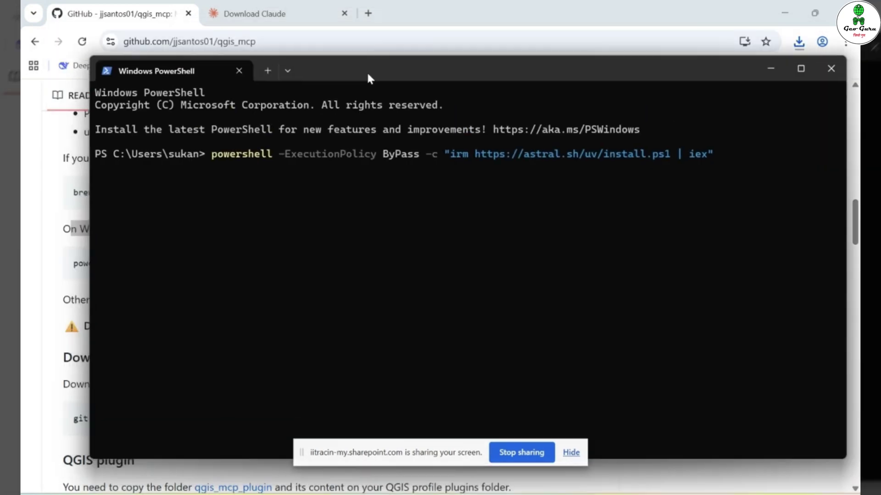
pyautogui.press('Return')
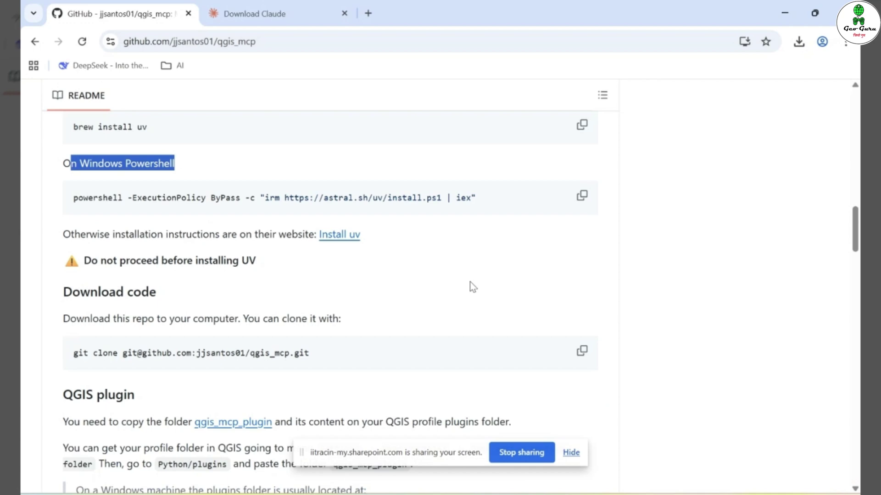
# Launch Git Bash from Windows search and type 'git clone' at the prompt
pyautogui.press('super')
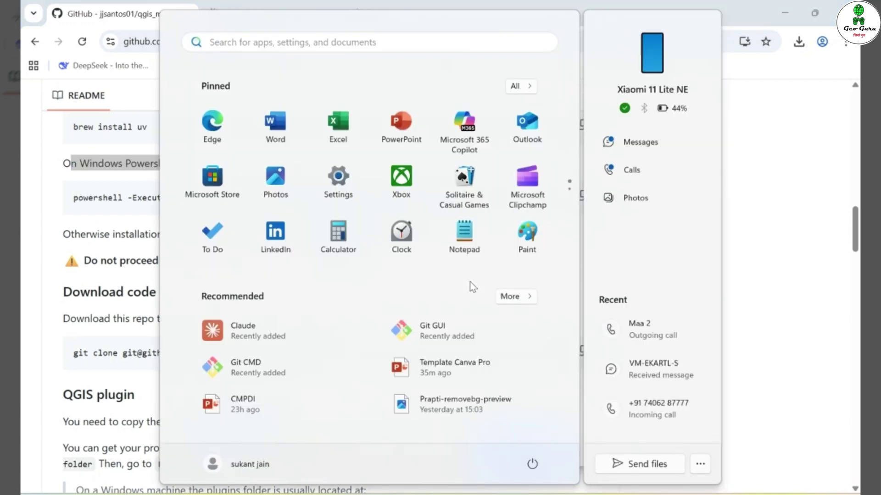
pyautogui.write('git')
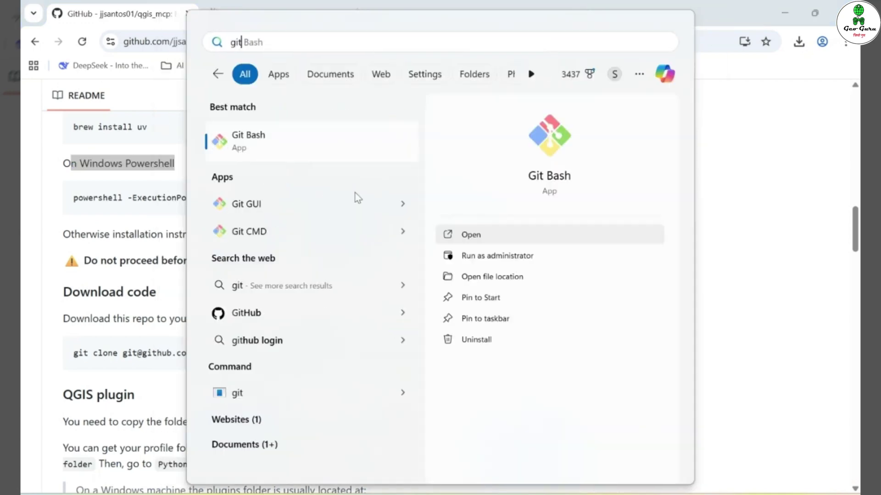
pyautogui.click(260, 145)
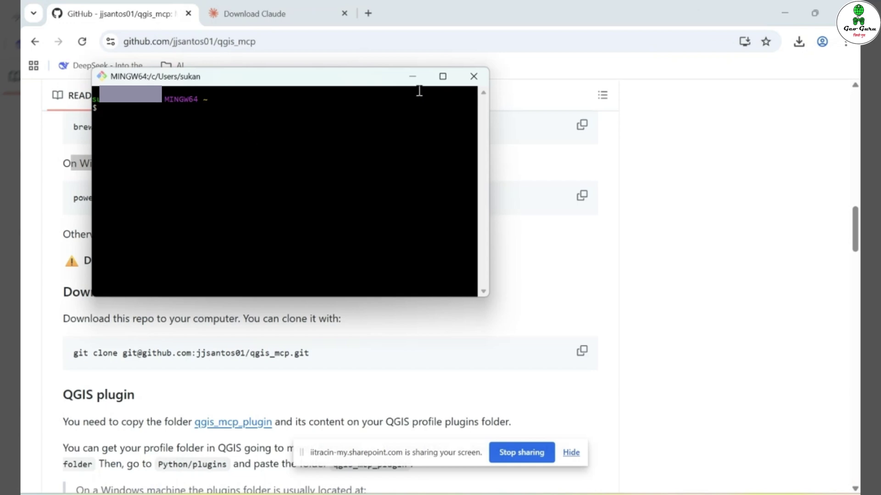
pyautogui.write('git clone')
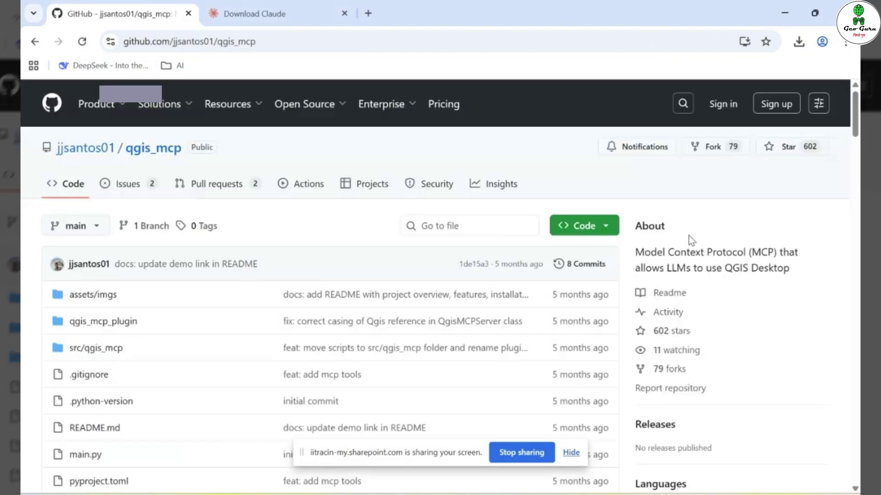
# Copy the repository's HTTPS URL from the Code menu, paste it after git clone, then close Git Bash
pyautogui.click(613, 227)
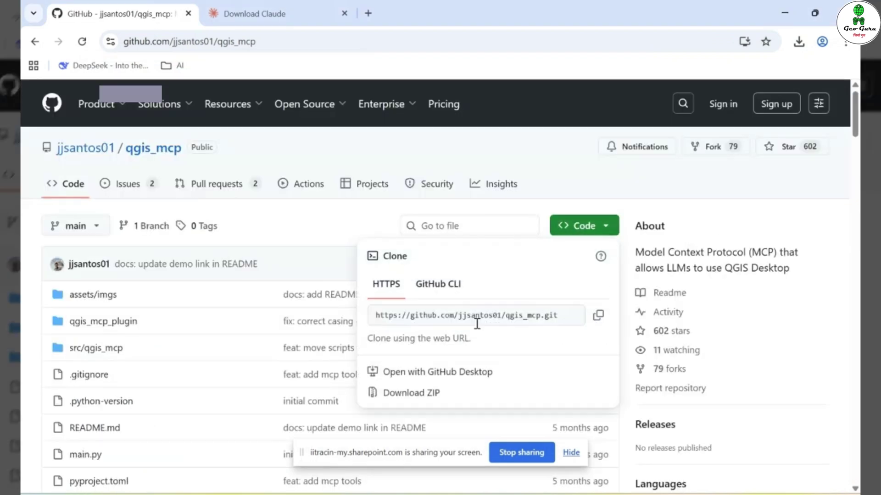
pyautogui.click(599, 316)
pyautogui.hotkey('alt', 'Tab')
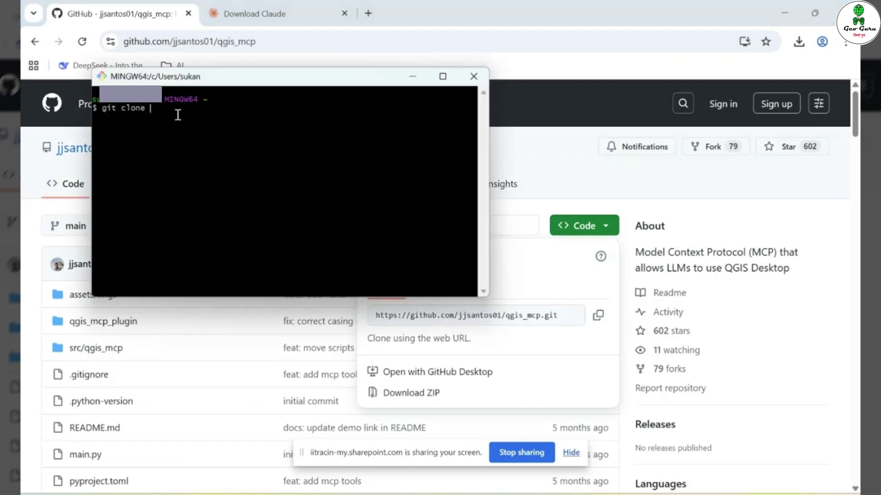
pyautogui.rightClick(178, 116)
pyautogui.click(209, 158)
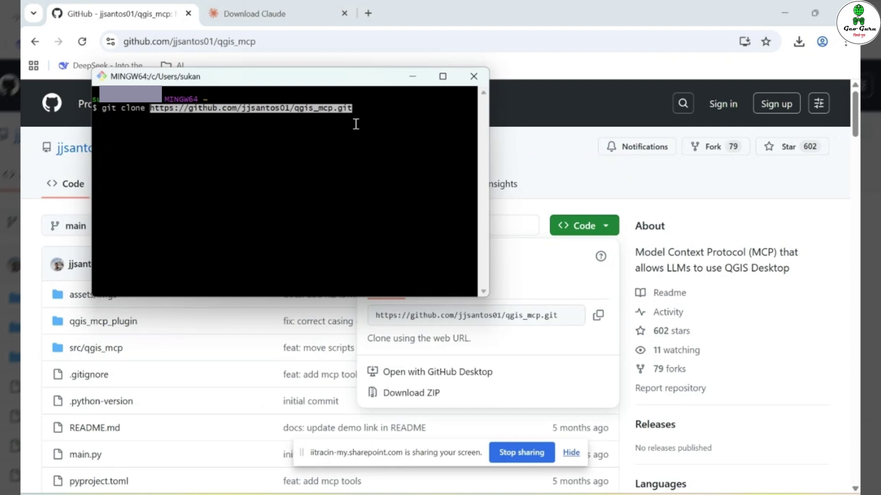
pyautogui.click(475, 81)
pyautogui.click(392, 230)
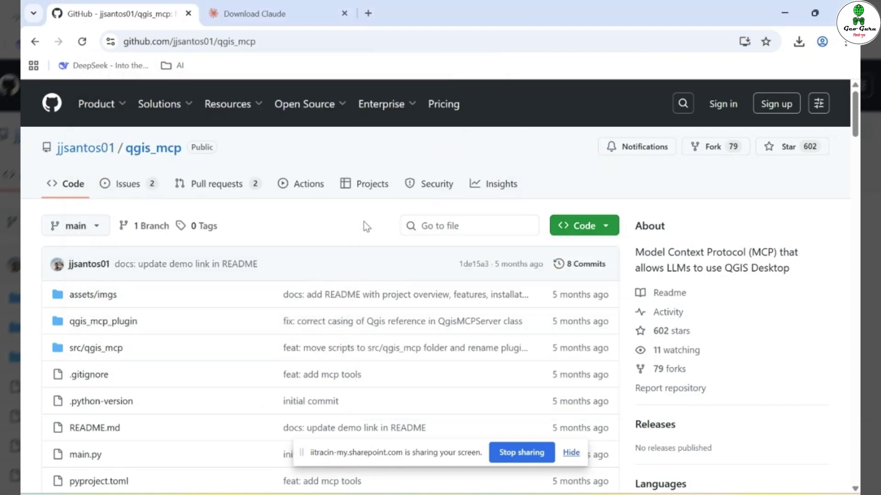
# Download the repository as qgis_mcp-main.zip from the green Code menu
pyautogui.scroll(-2, 548, 217)
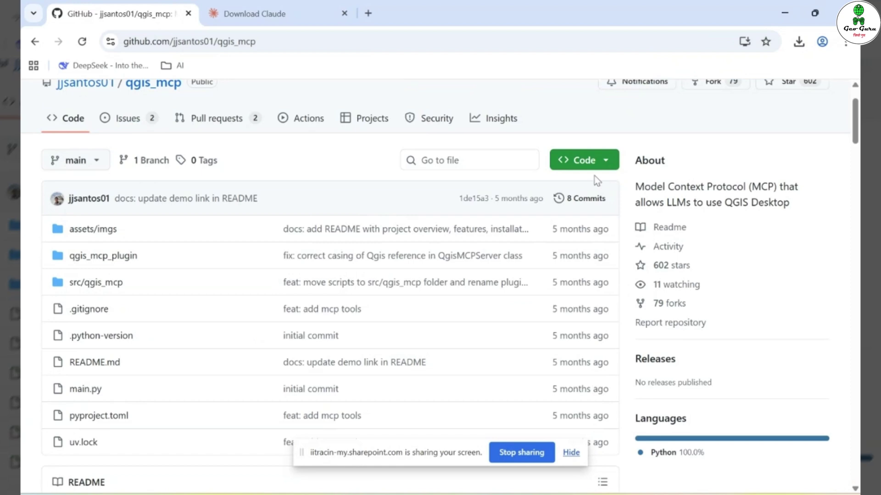
pyautogui.click(606, 162)
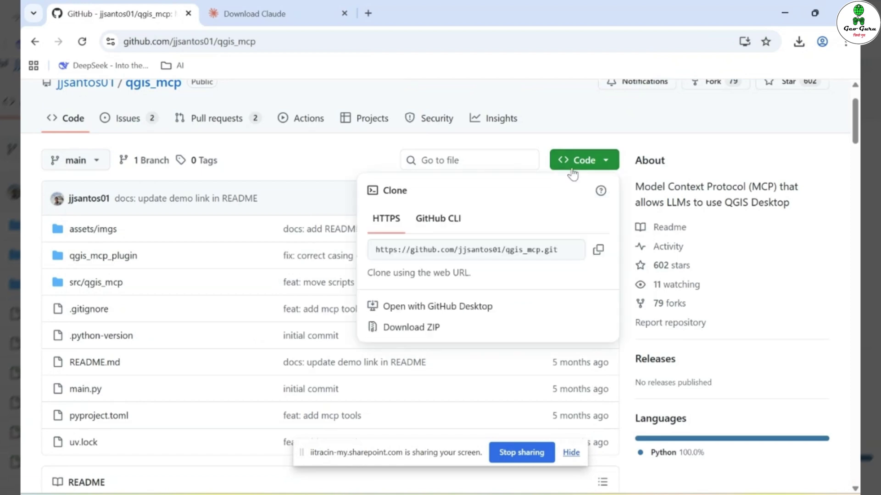
pyautogui.click(436, 332)
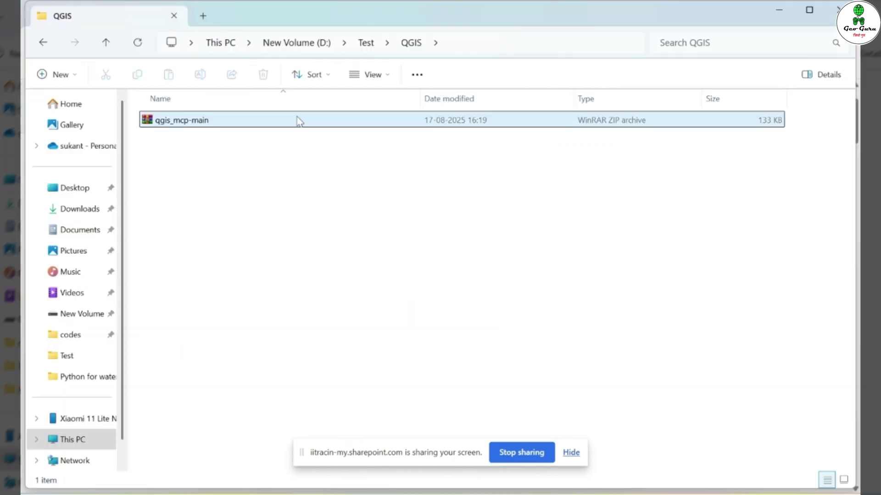
# Extract qgis_mcp-main.zip to D:\Test\QGIS\qgis_mcp-main and open its inner qgis_mcp-main folder
pyautogui.doubleClick(297, 118)
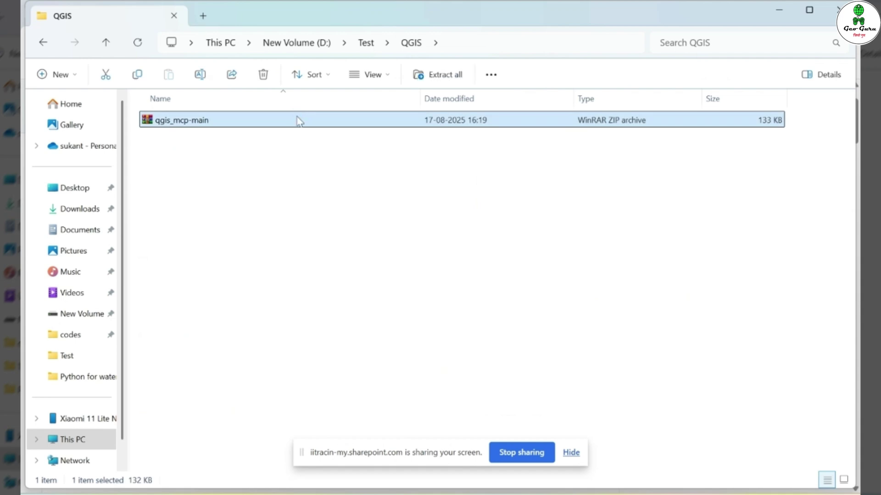
pyautogui.rightClick(299, 121)
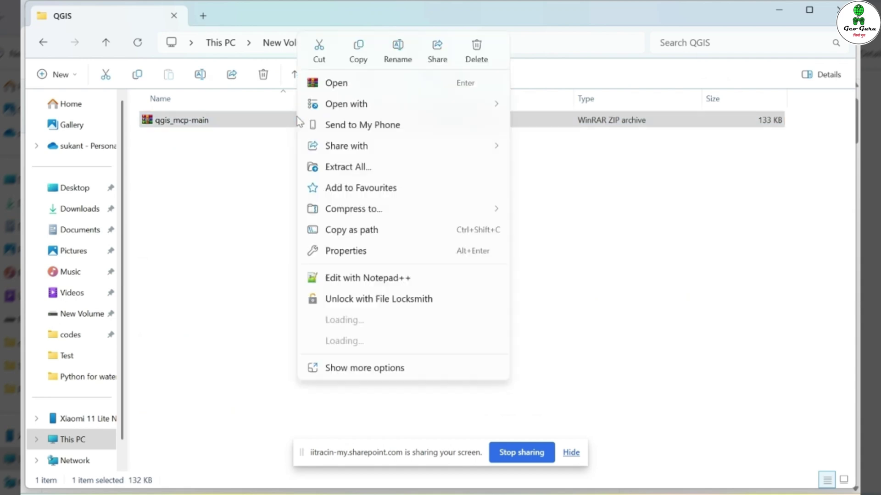
pyautogui.click(328, 166)
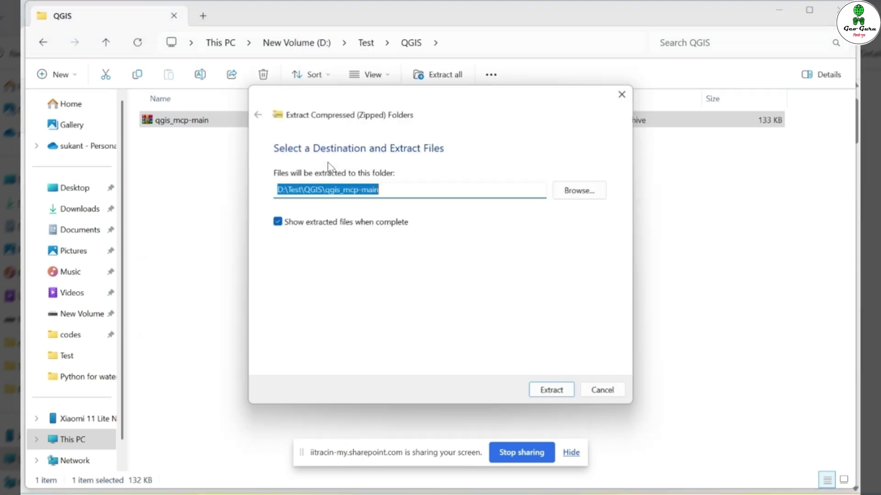
pyautogui.click(552, 391)
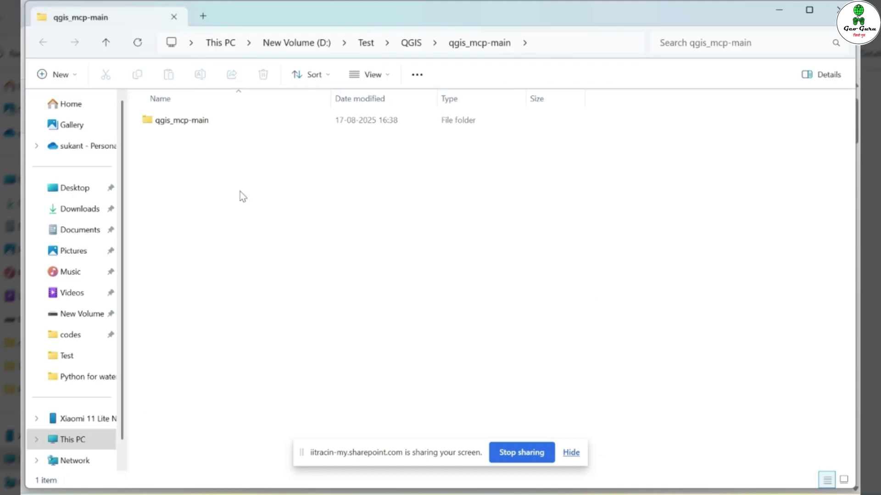
pyautogui.doubleClick(220, 122)
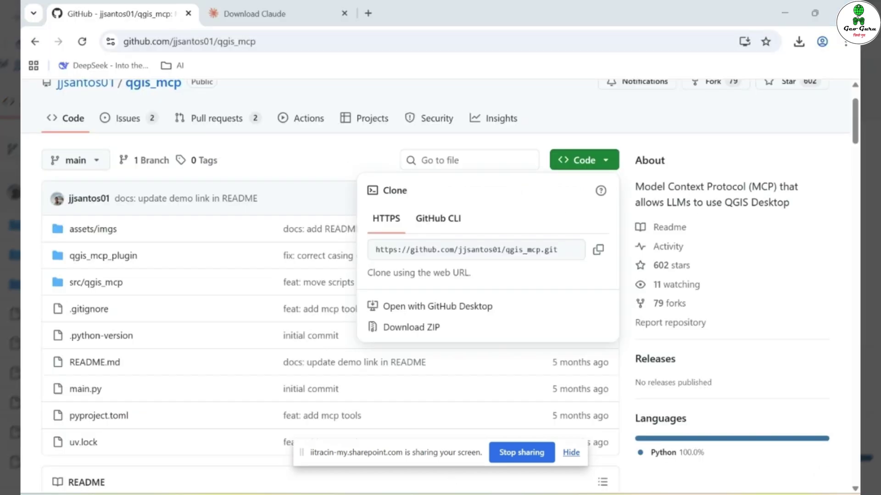
# Scroll the README to the QGIS plugin section and highlight the 'QGIS profile plugins' folder phrase
pyautogui.scroll(-1, 214, 329)
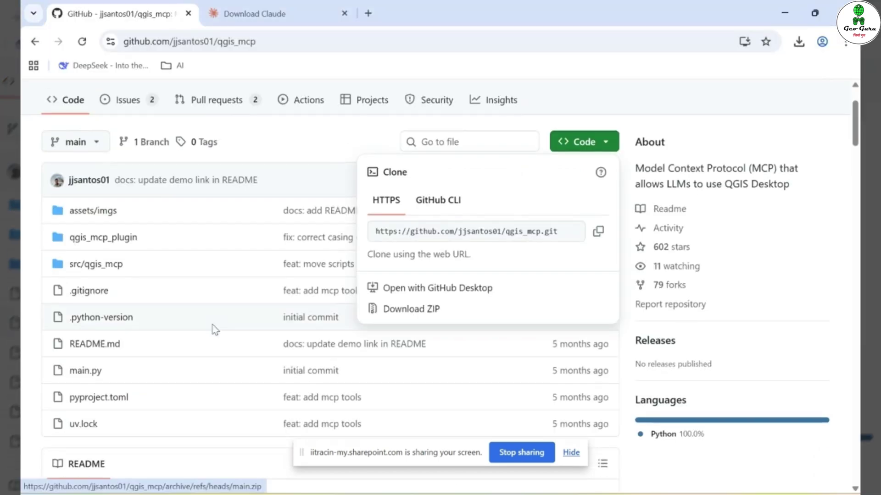
pyautogui.click(214, 330)
pyautogui.scroll(-15, 215, 330)
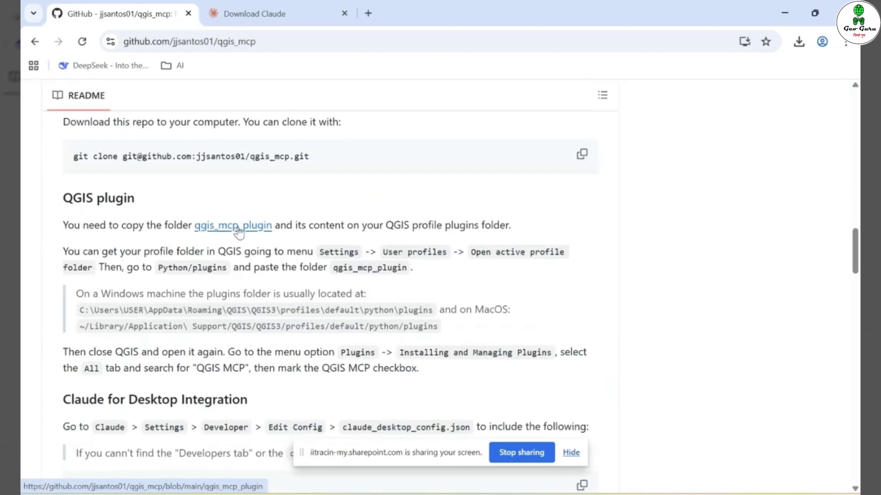
pyautogui.scroll(20, 394, 229)
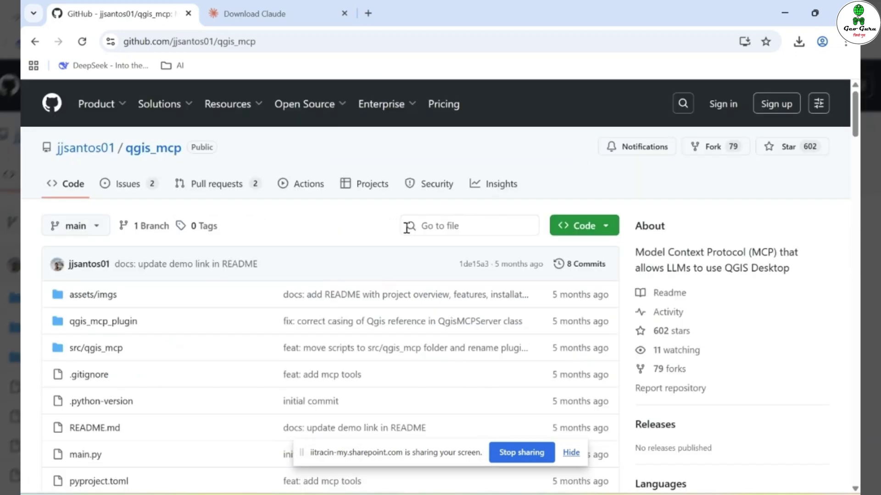
pyautogui.scroll(-20, 222, 366)
pyautogui.scroll(-9, 222, 366)
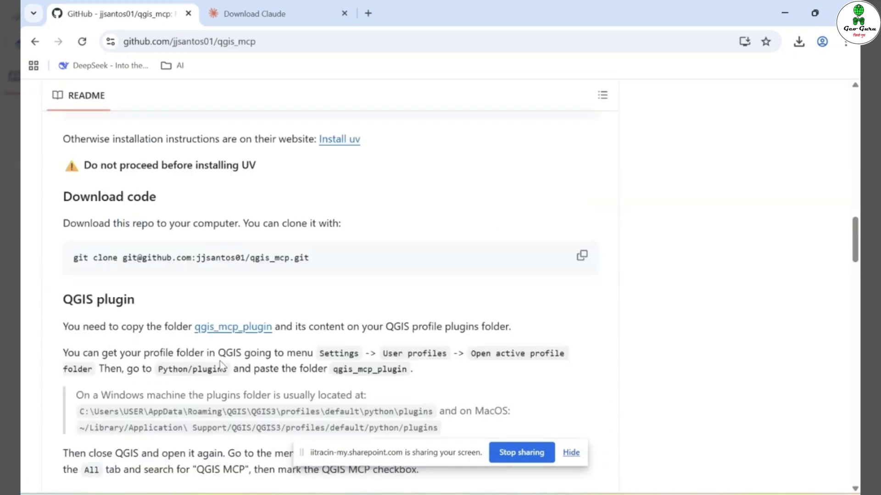
pyautogui.scroll(-2, 222, 365)
pyautogui.moveTo(384, 225); pyautogui.dragTo(467, 227)
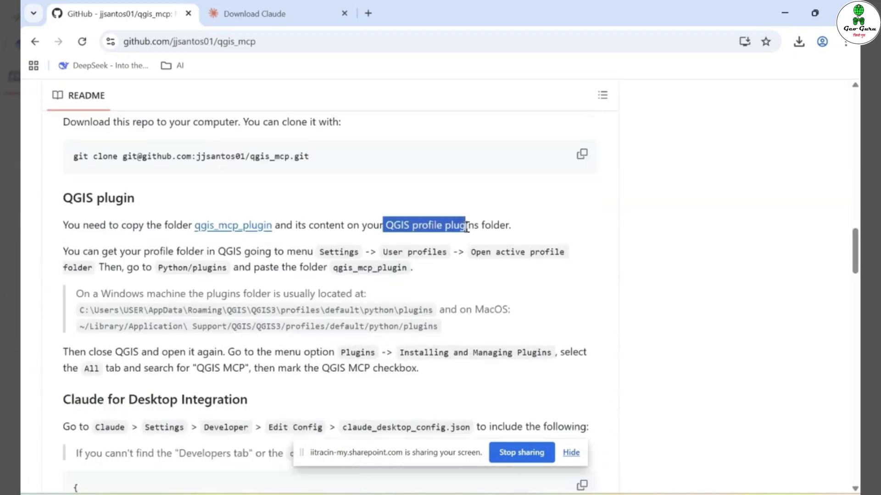
# Launch QGIS Desktop 3.40.7 maximized and open the active profile folder via Settings > User Profiles
pyautogui.write('qgi')
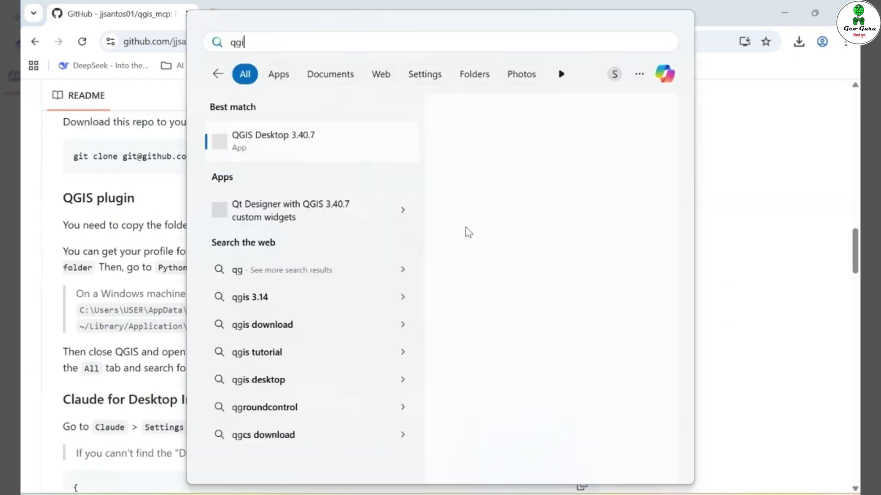
pyautogui.write('s')
pyautogui.click(466, 232)
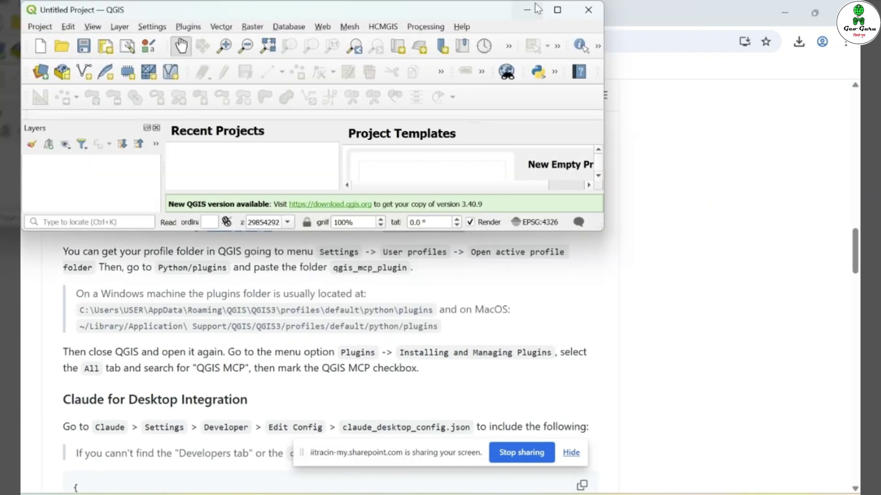
pyautogui.click(552, 10)
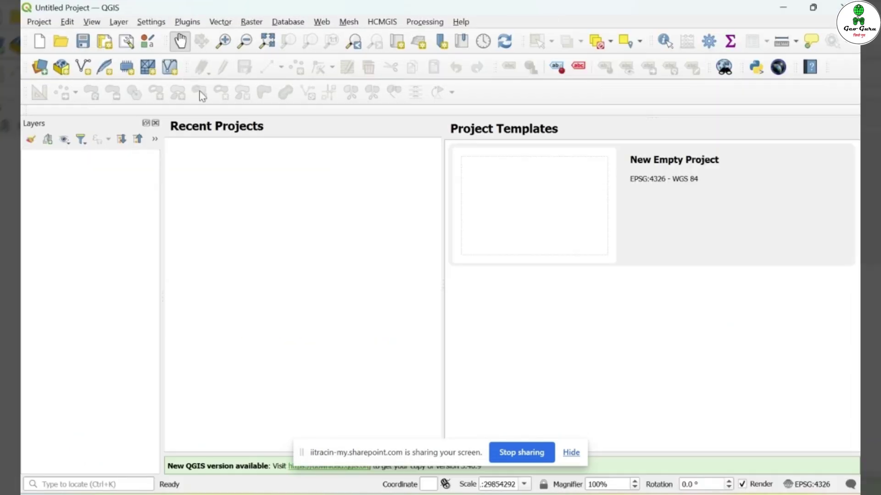
pyautogui.click(149, 23)
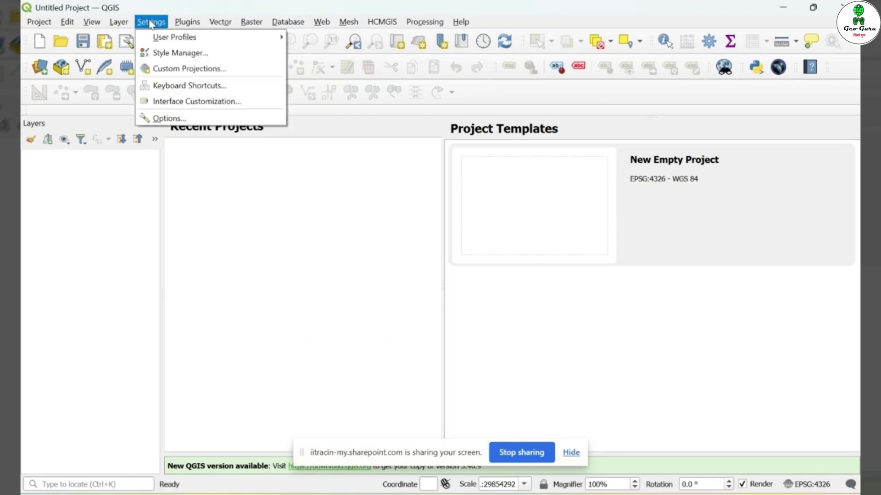
pyautogui.click(265, 40)
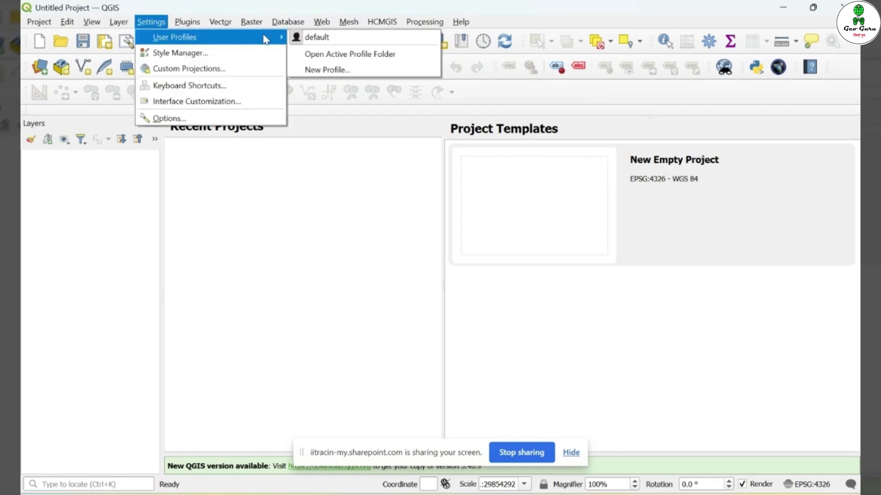
pyautogui.click(335, 55)
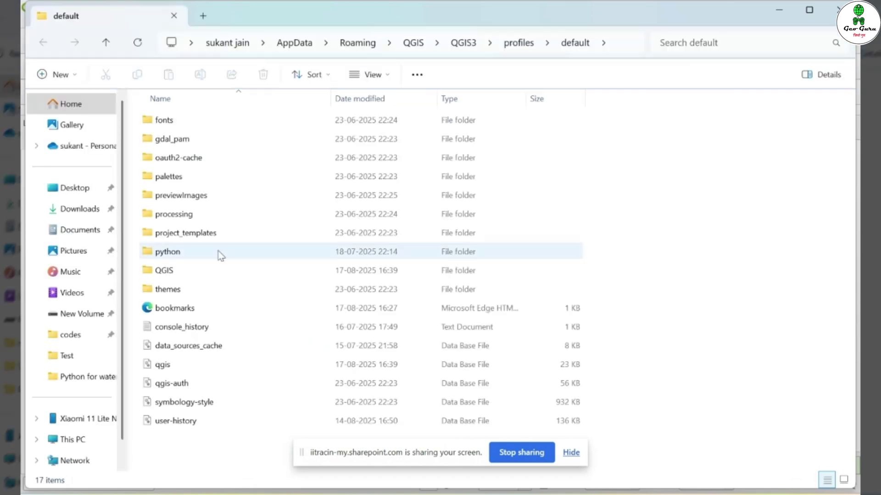
# Open the default QGIS profile's python\plugins folder
pyautogui.doubleClick(221, 256)
pyautogui.click(206, 143)
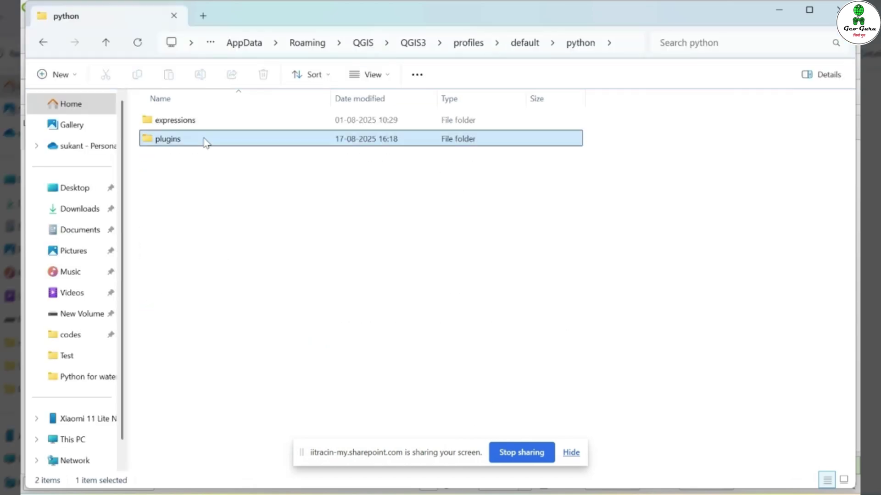
pyautogui.doubleClick(206, 143)
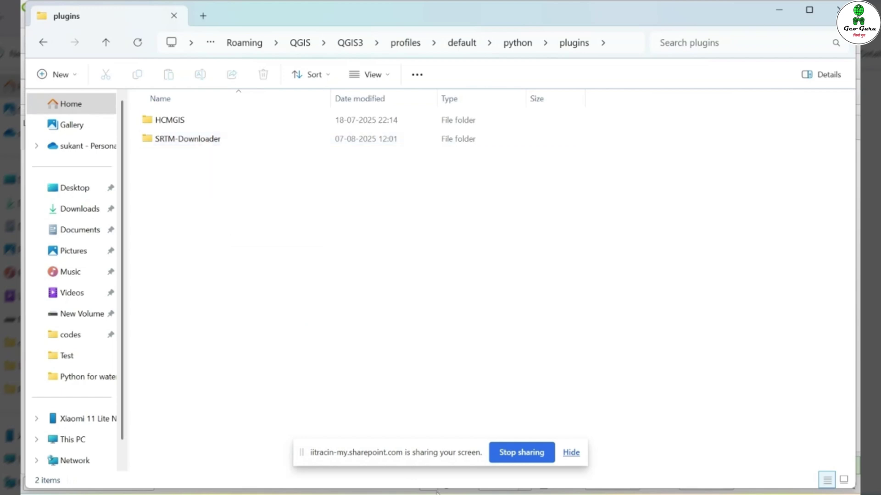
# Copy qgis_mcp_plugin from qgis_mcp-main into the profile's plugins folder beside HCMGIS and SRTM-Downloader
pyautogui.moveTo(437, 493)
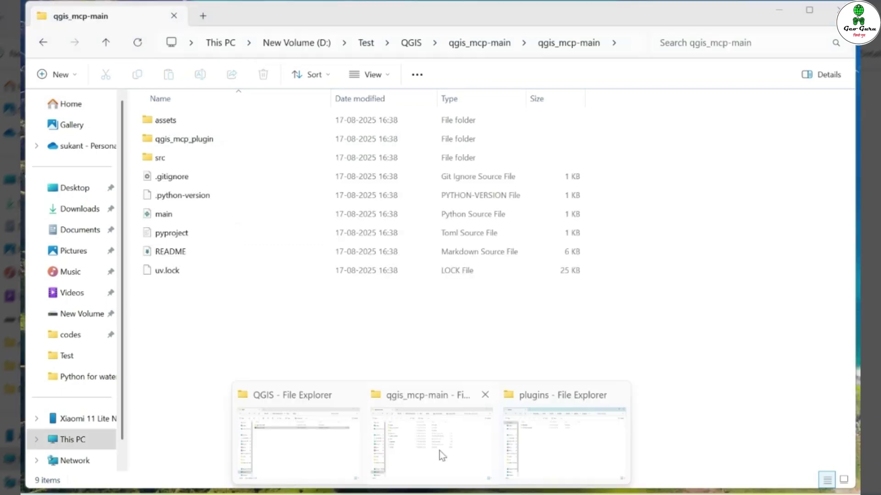
pyautogui.click(441, 455)
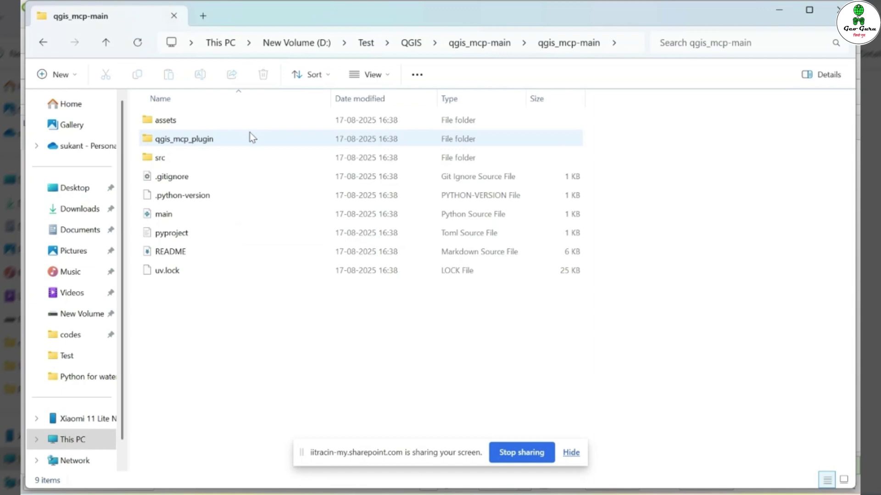
pyautogui.moveTo(250, 133)
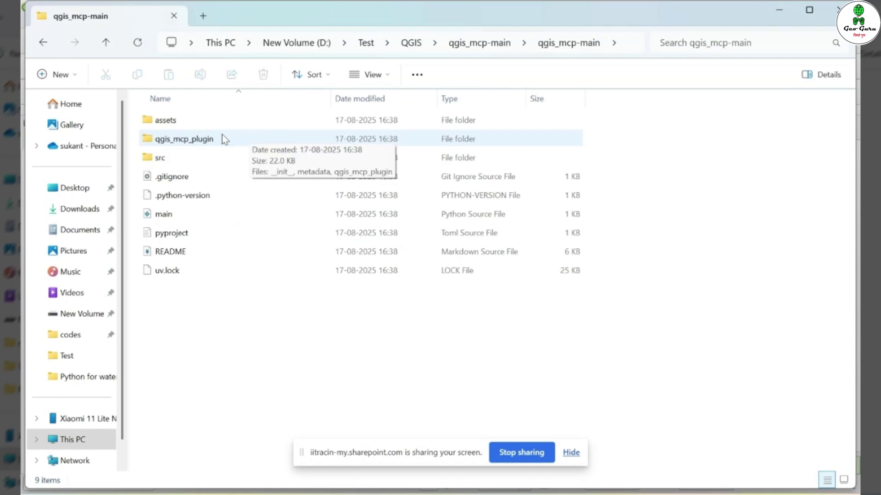
pyautogui.click(210, 136)
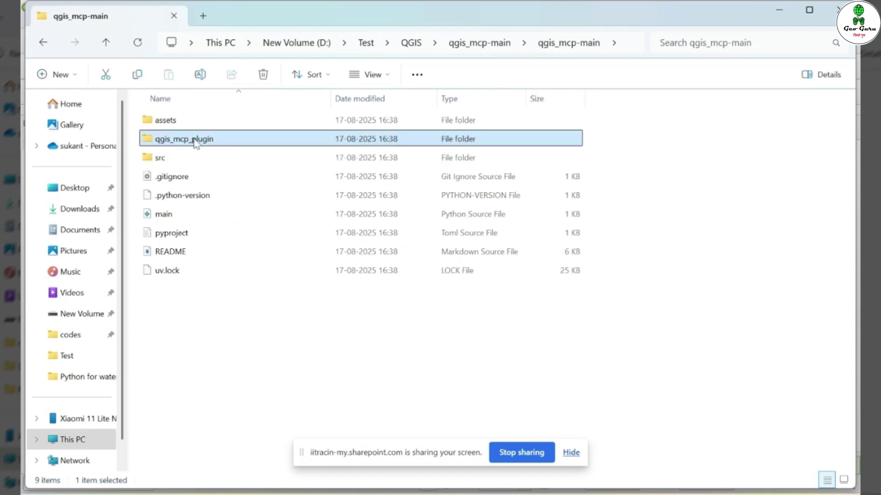
pyautogui.moveTo(197, 144)
pyautogui.hotkey('ctrl', 'c')
pyautogui.click(775, 10)
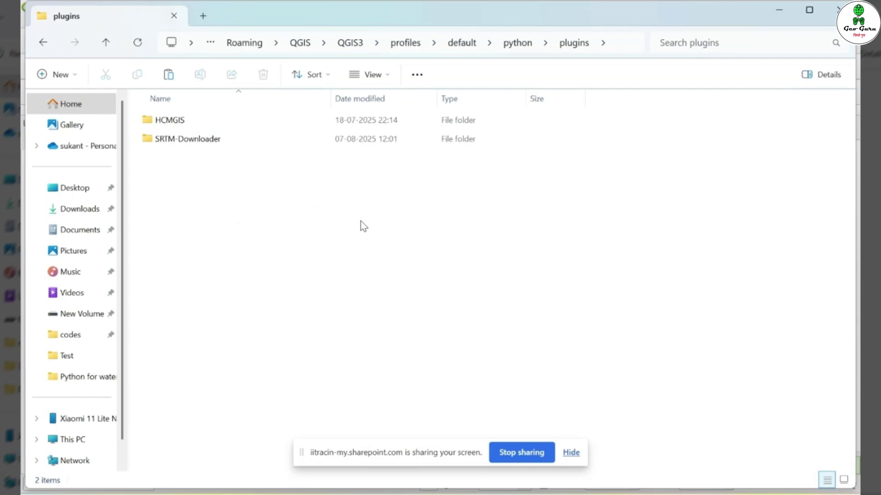
pyautogui.hotkey('ctrl', 'v')
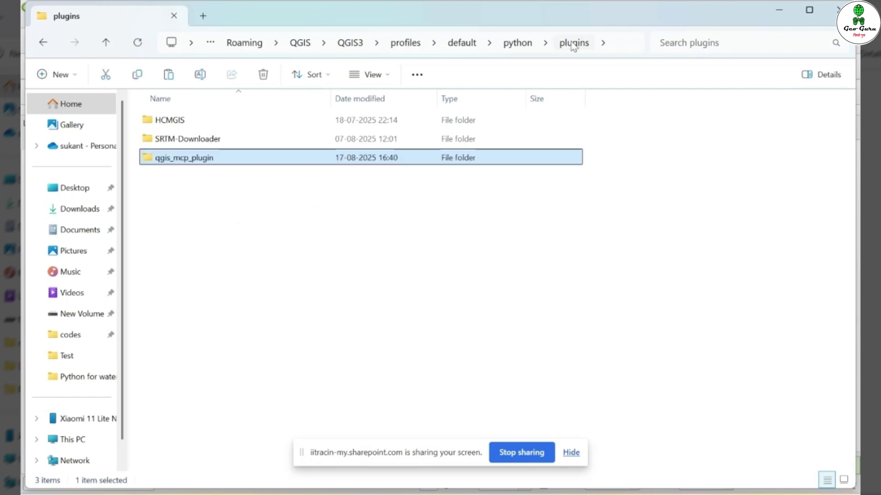
pyautogui.click(523, 485)
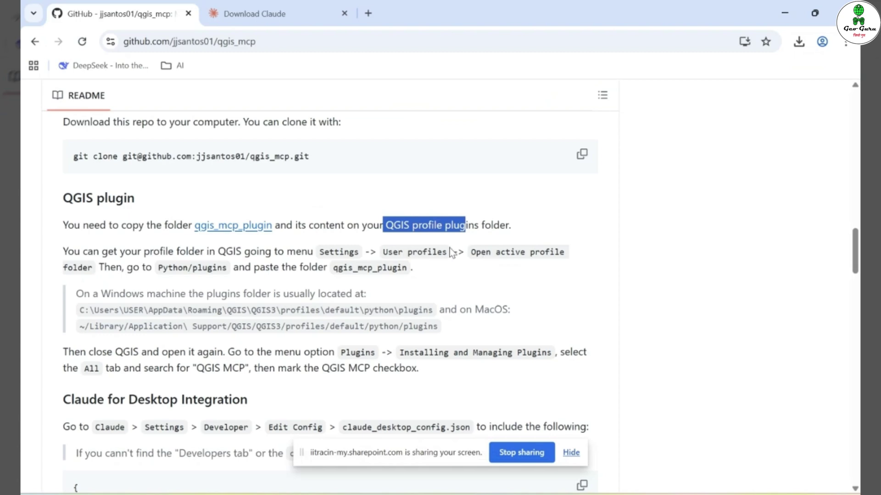
# Following the README's restart note, relaunch QGIS Desktop 3.40.7 from Windows search
pyautogui.scroll(-1, 105, 285)
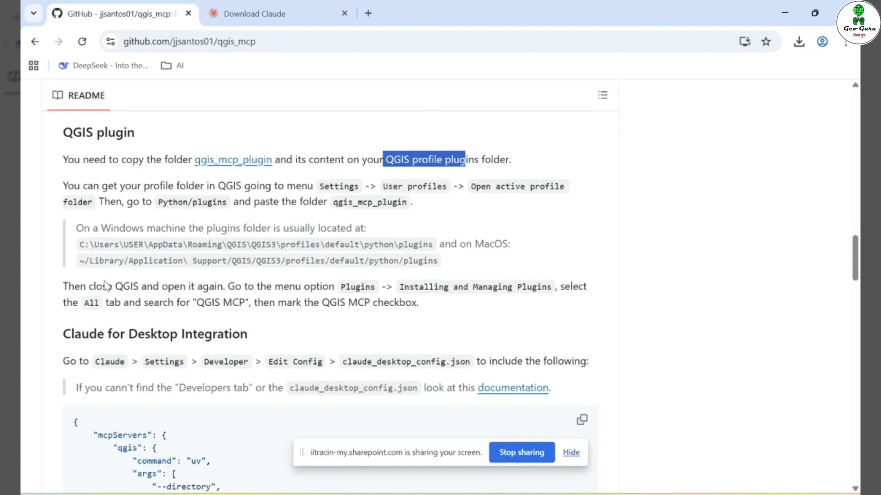
pyautogui.moveTo(105, 285); pyautogui.dragTo(234, 288)
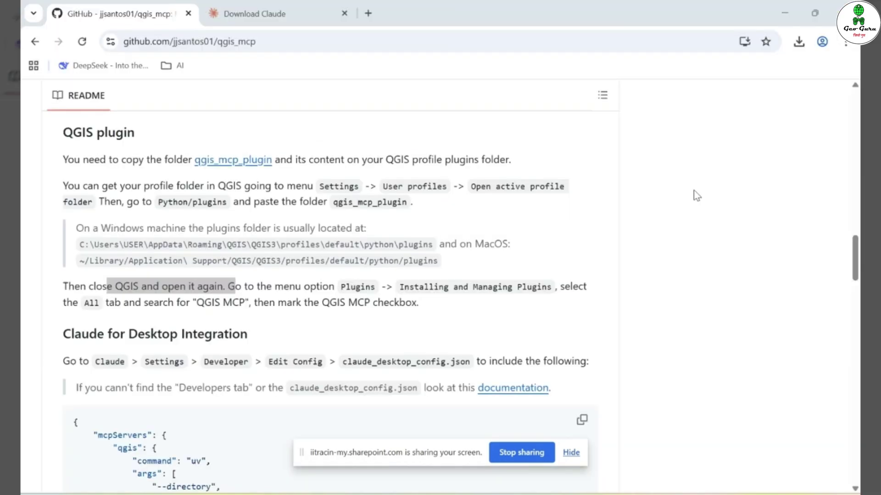
pyautogui.press('super')
pyautogui.write('qgis')
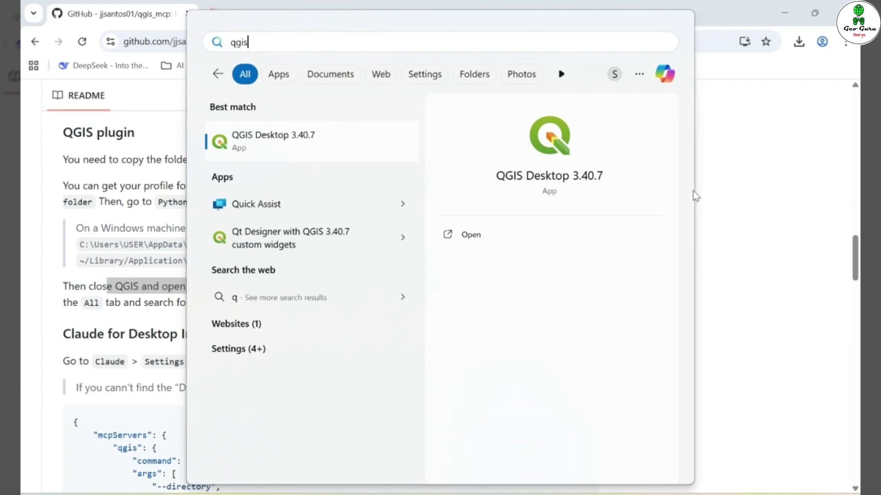
pyautogui.press('Return')
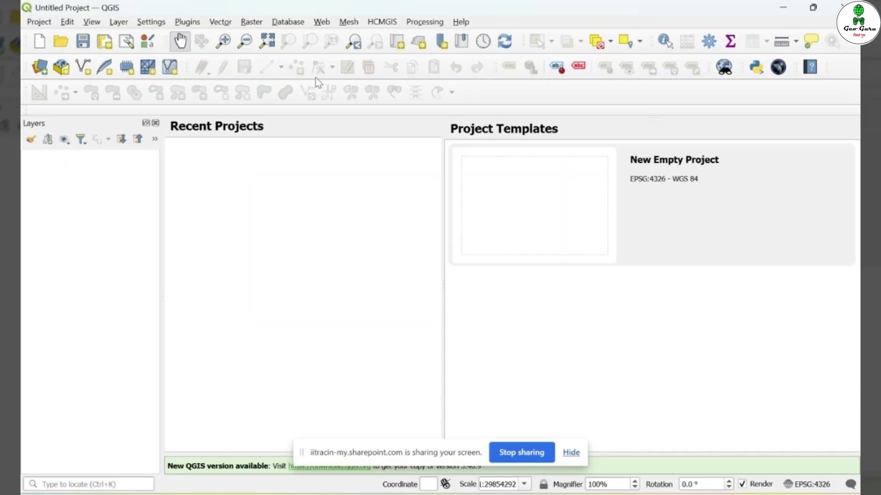
# Enable the QGIS MCP plugin in the Plugin Manager after searching 'mcp'
pyautogui.click(186, 21)
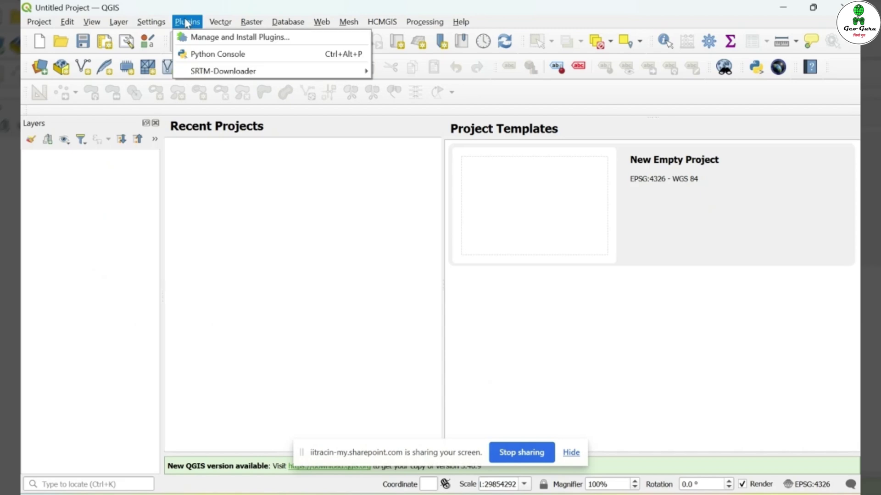
pyautogui.click(187, 34)
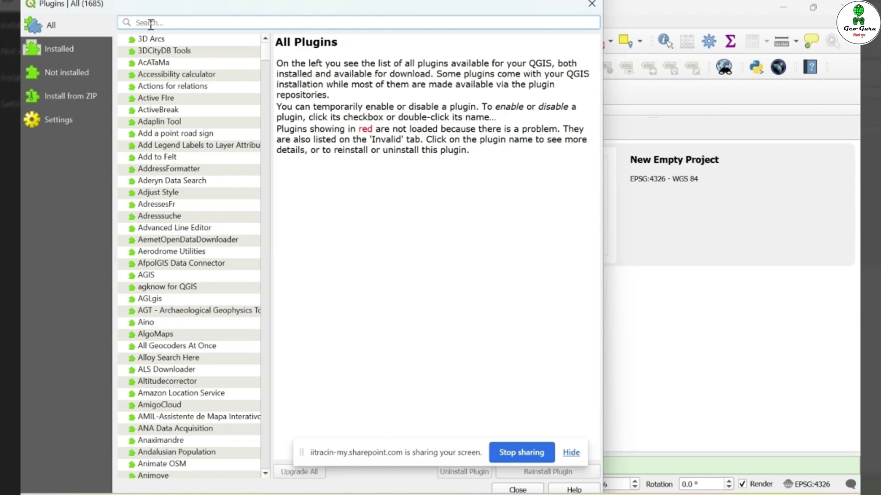
pyautogui.write('mcp')
pyautogui.click(147, 42)
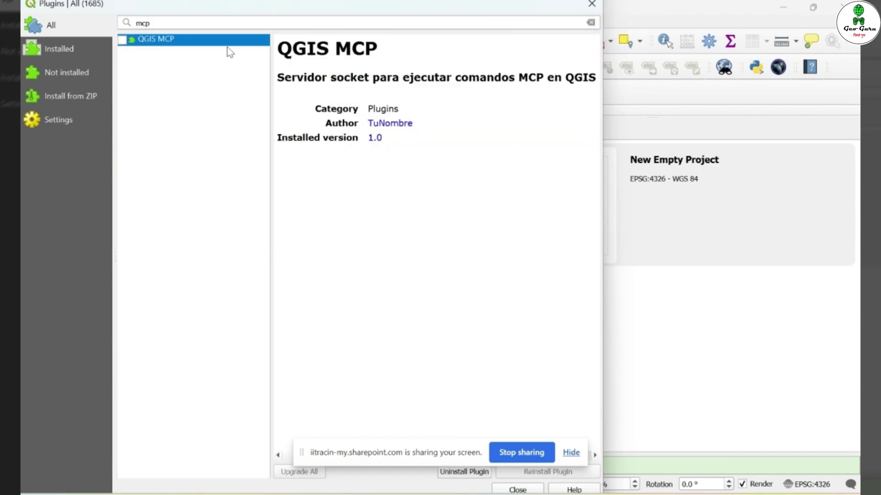
pyautogui.click(122, 40)
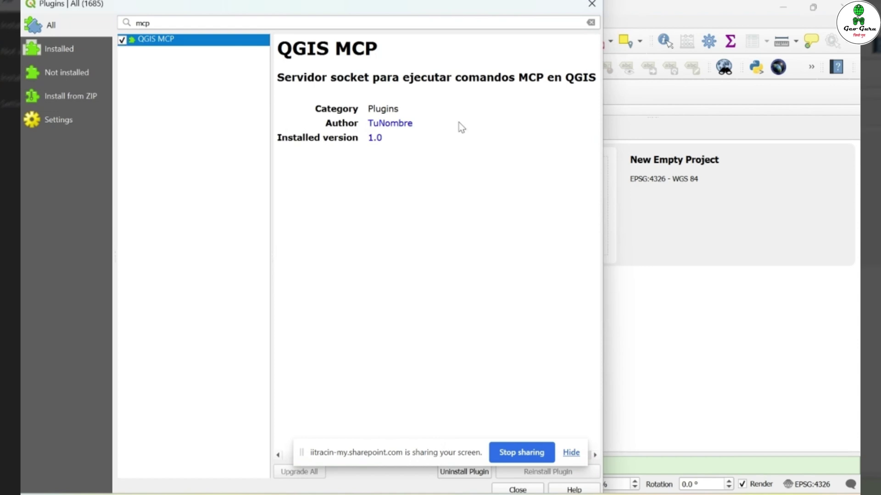
pyautogui.press('Escape')
# Show the QGIS MCP server panel (port 9876) and start a blank new project
pyautogui.click(187, 21)
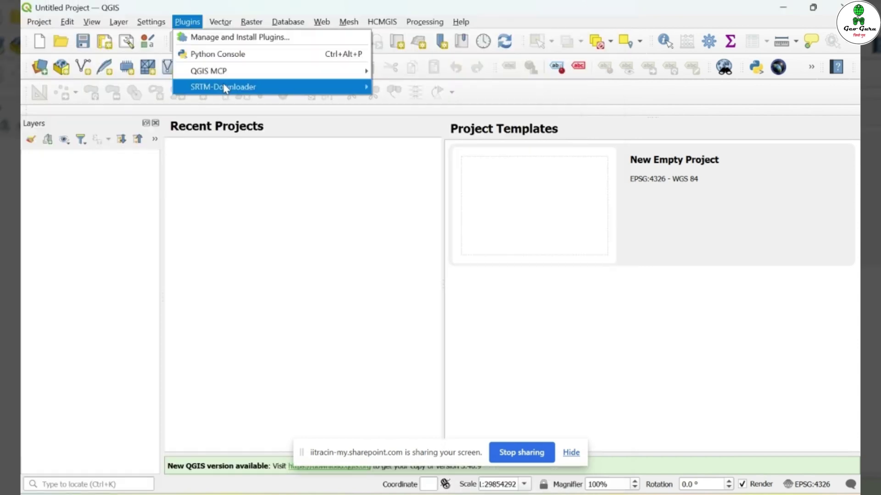
pyautogui.moveTo(358, 72)
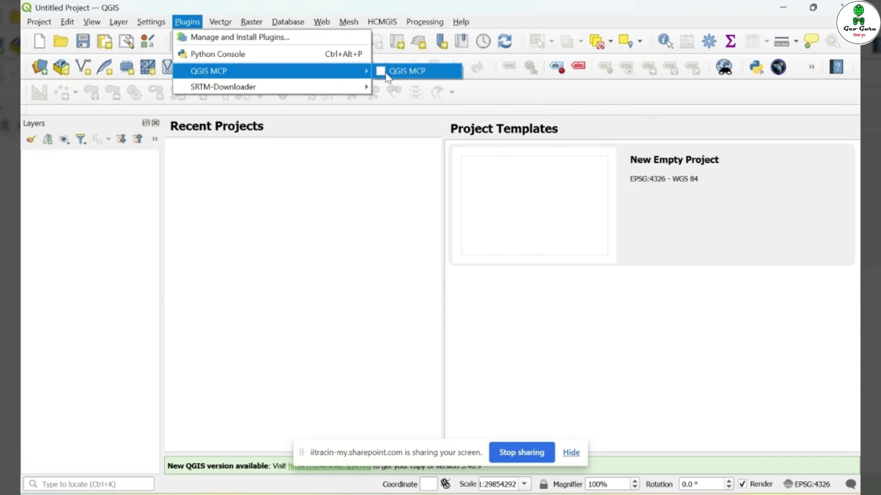
pyautogui.click(407, 71)
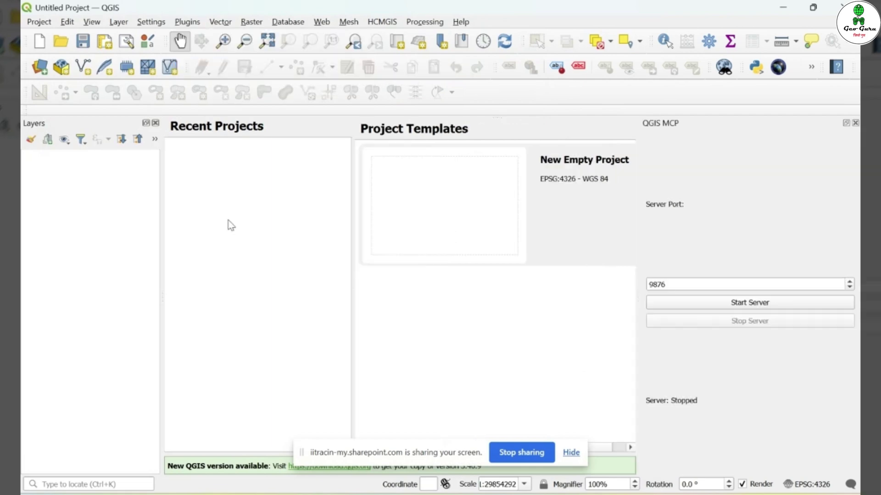
pyautogui.click(39, 42)
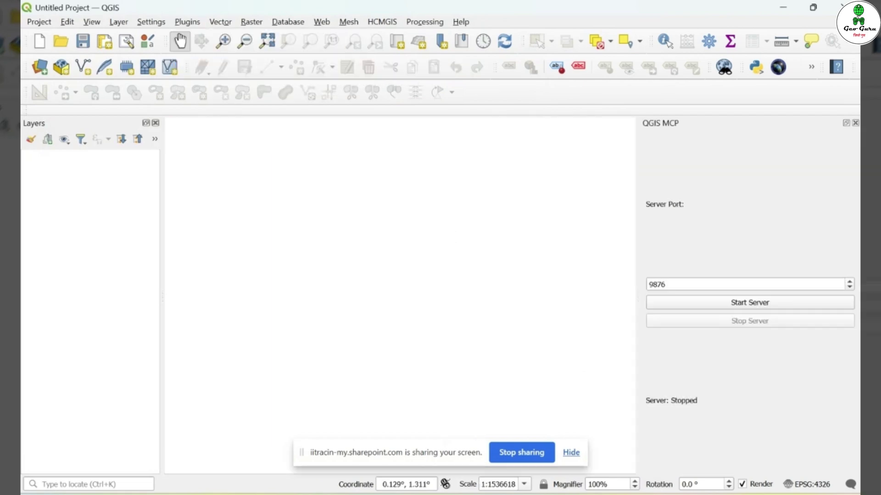
# Bring up the Claude window over the README, dismiss the sharing notice and raise the window
pyautogui.hotkey('alt', 'Tab')
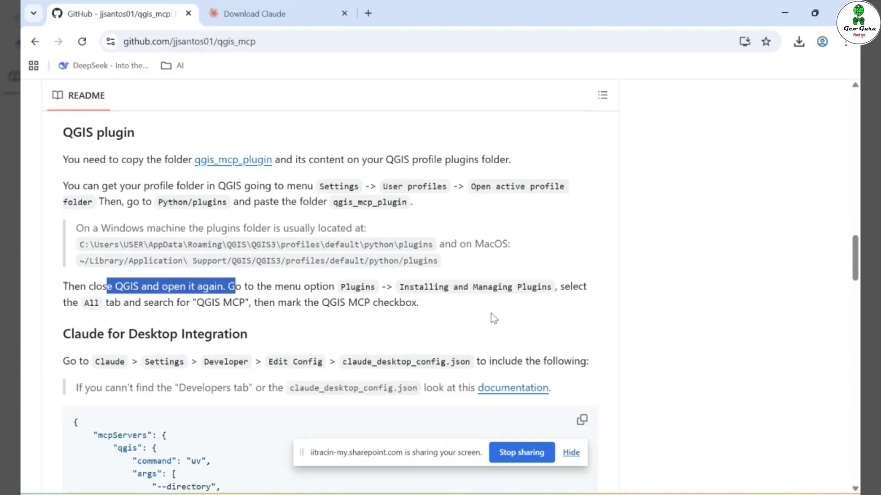
pyautogui.scroll(-2, 491, 304)
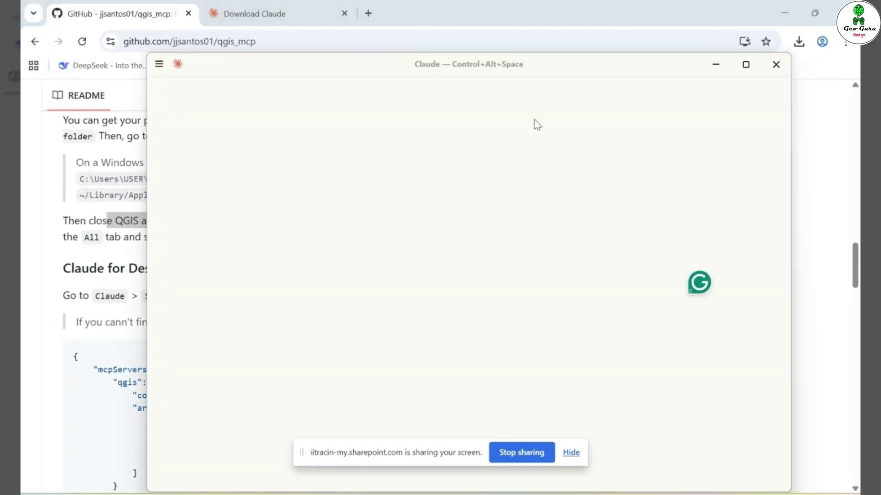
pyautogui.click(570, 453)
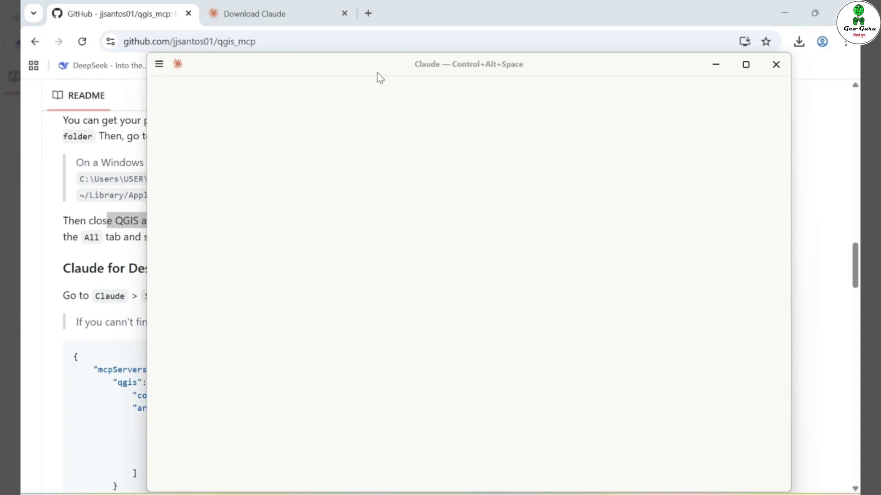
pyautogui.moveTo(377, 73); pyautogui.dragTo(370, 52)
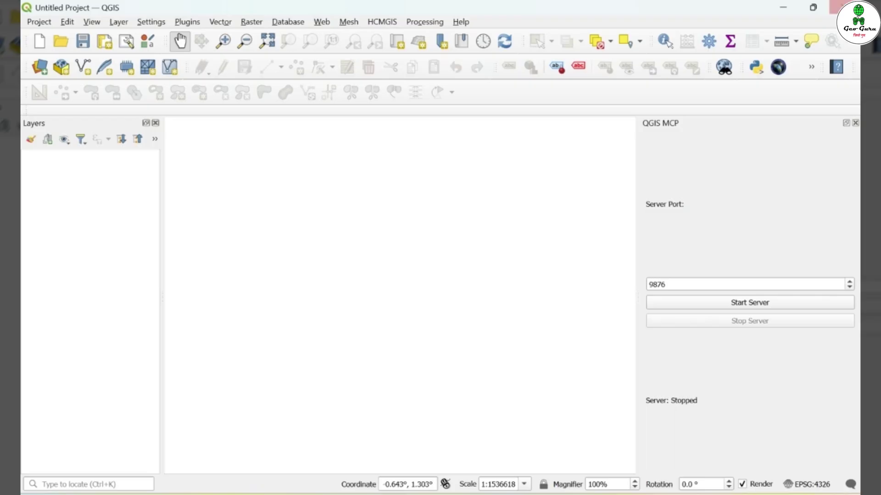
# Close QGIS and launch the Claude desktop app via Windows search 'cla'
pyautogui.click(842, 7)
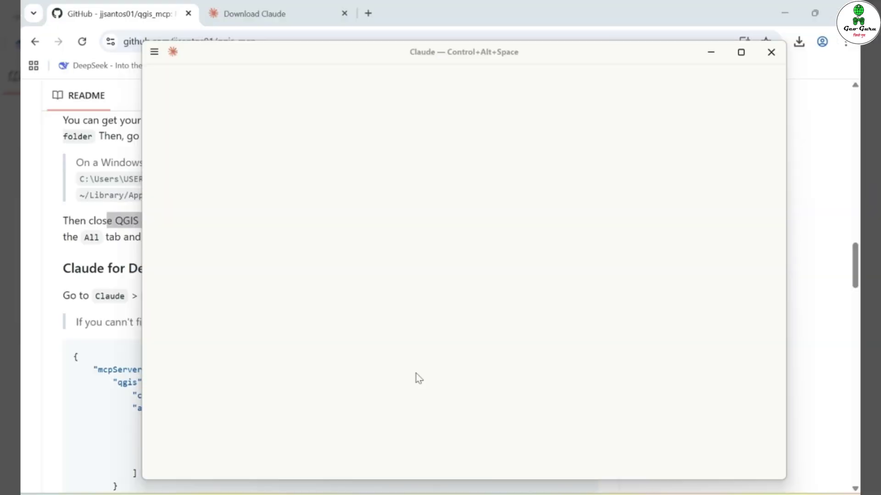
pyautogui.press('super')
pyautogui.write('cla')
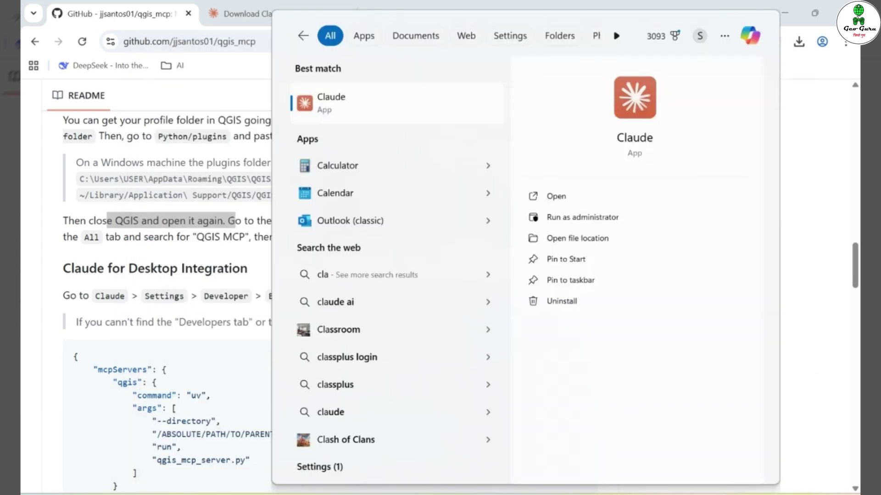
pyautogui.press('Return')
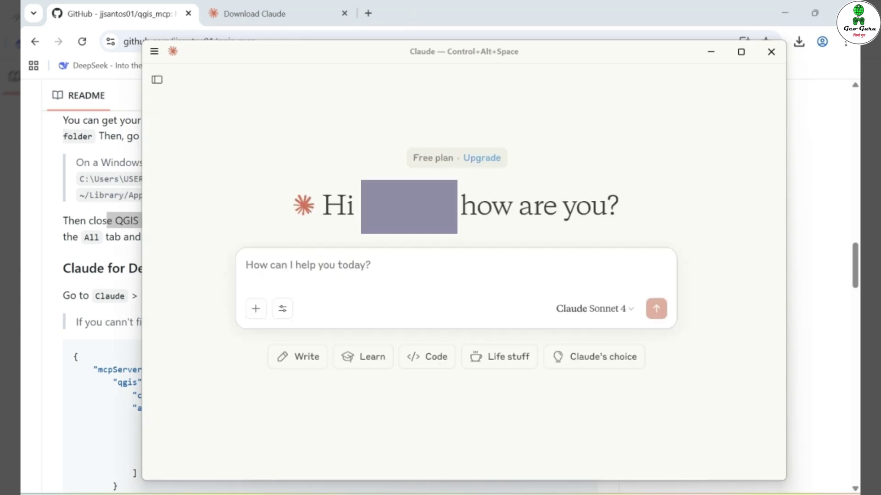
# In Claude Settings > Developer, use Edit Config to open the MCP config folder
pyautogui.click(155, 52)
pyautogui.moveTo(166, 73)
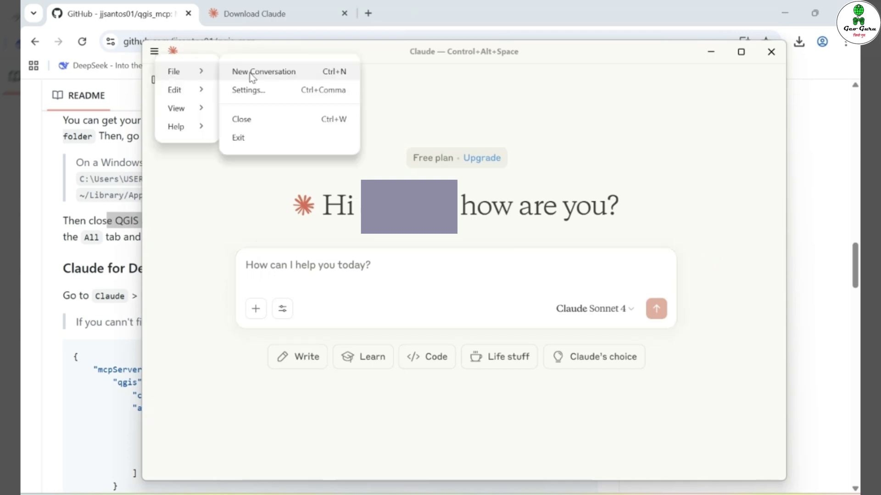
pyautogui.click(259, 89)
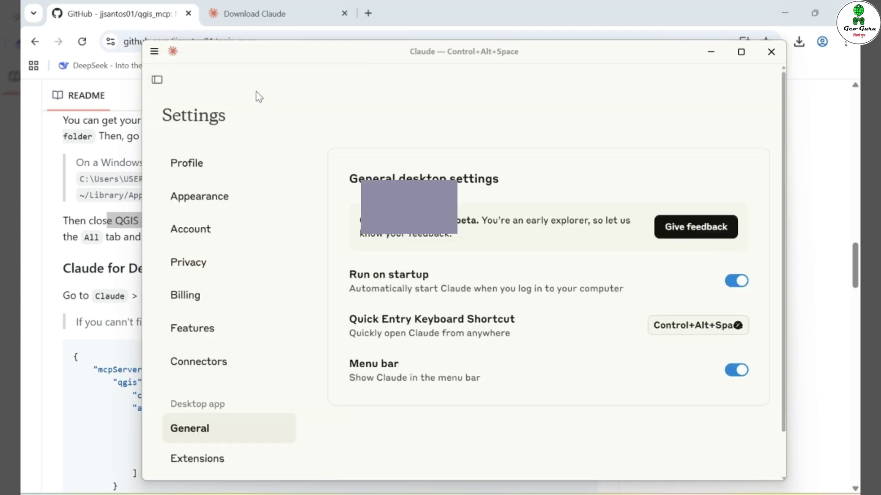
pyautogui.scroll(-1, 228, 415)
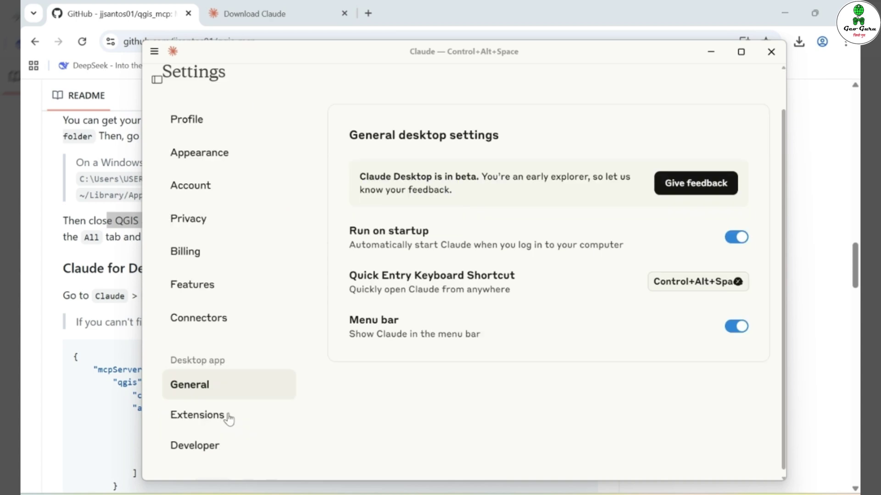
pyautogui.click(217, 445)
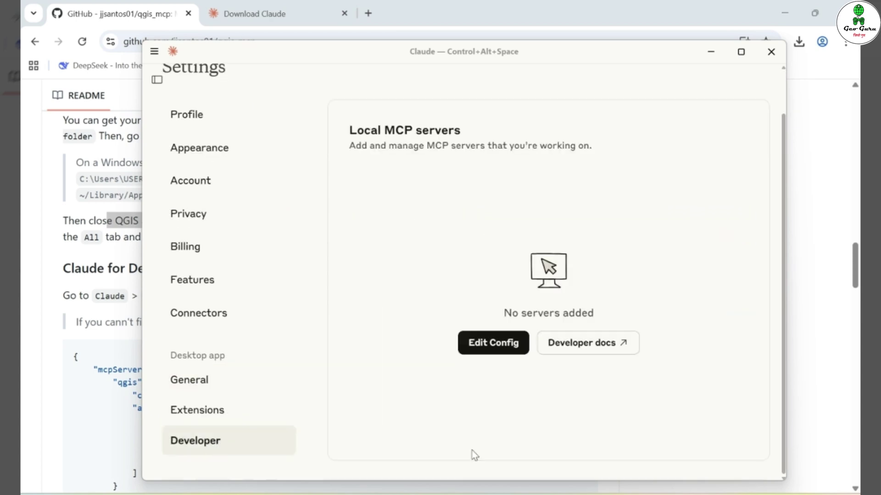
pyautogui.click(489, 349)
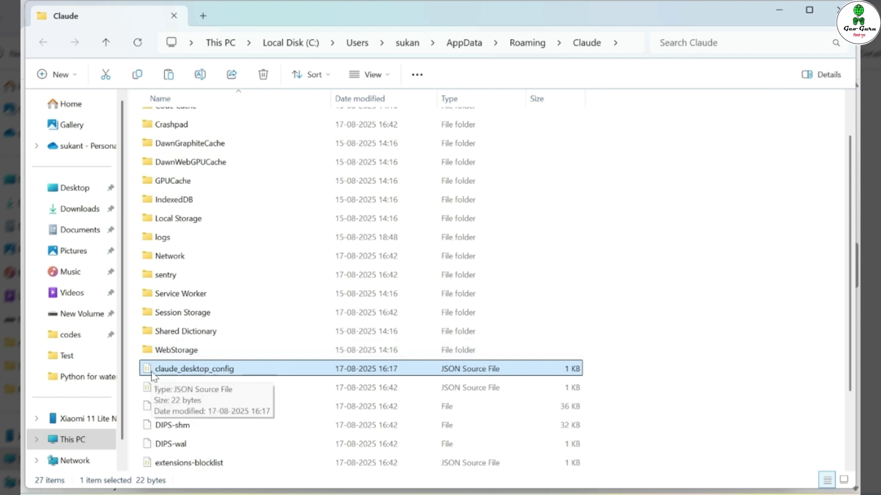
# Open claude_desktop_config with Notepad++ from its context menu
pyautogui.rightClick(198, 378)
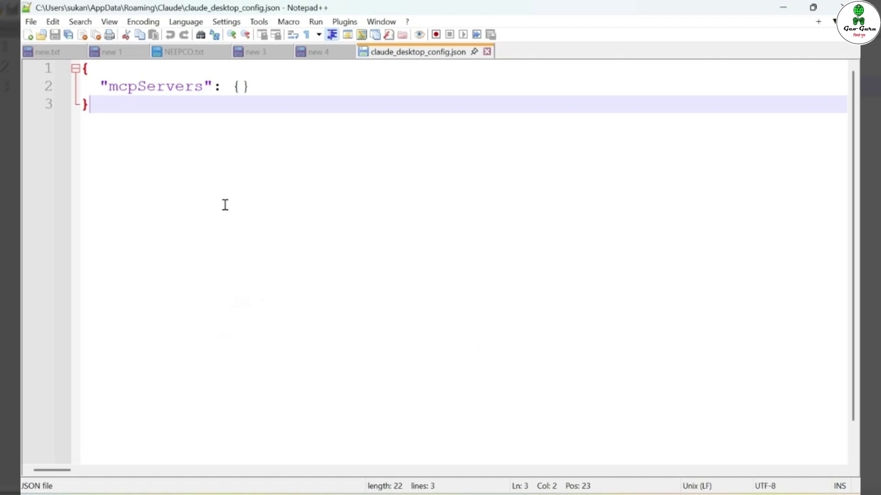
# Paste the README's qgis server config block over the entire contents of claude_desktop_config.json
pyautogui.moveTo(483, 494)
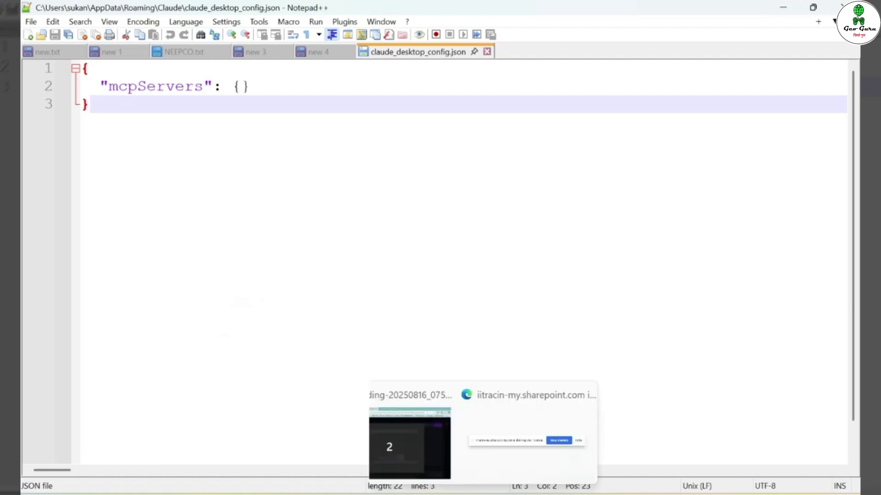
pyautogui.click(454, 494)
pyautogui.scroll(-3, 151, 199)
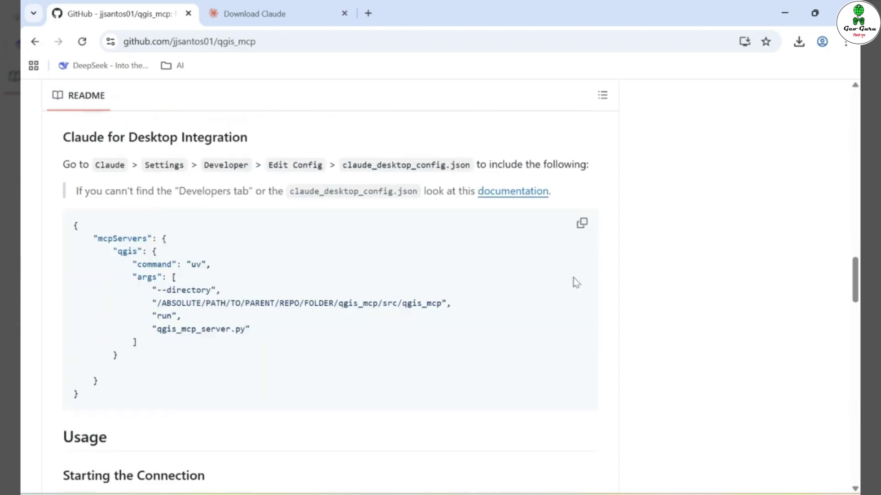
pyautogui.click(582, 224)
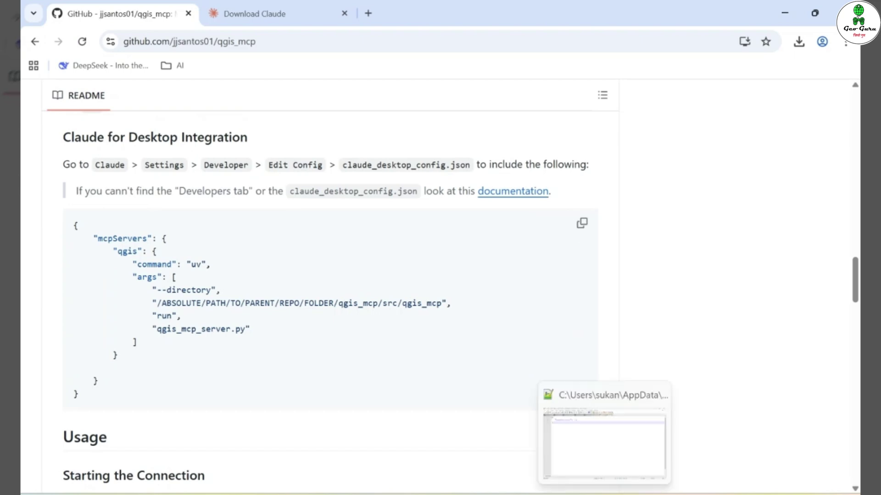
pyautogui.click(604, 494)
pyautogui.hotkey('ctrl', 'a')
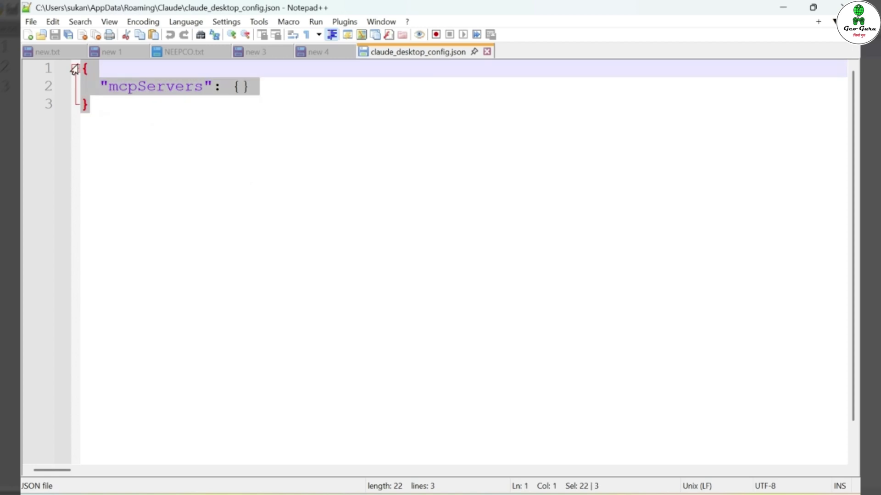
pyautogui.hotkey('ctrl', 'v')
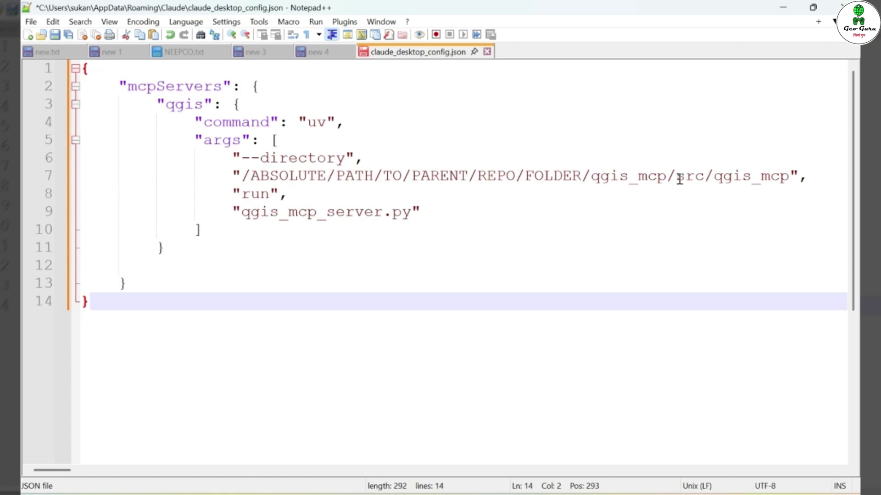
pyautogui.moveTo(679, 179); pyautogui.dragTo(788, 178)
# Navigate File Explorer to D:\Test\QGIS\qgis_mcp-main\qgis_mcp-main\src\qgis_mcp
pyautogui.click(447, 493)
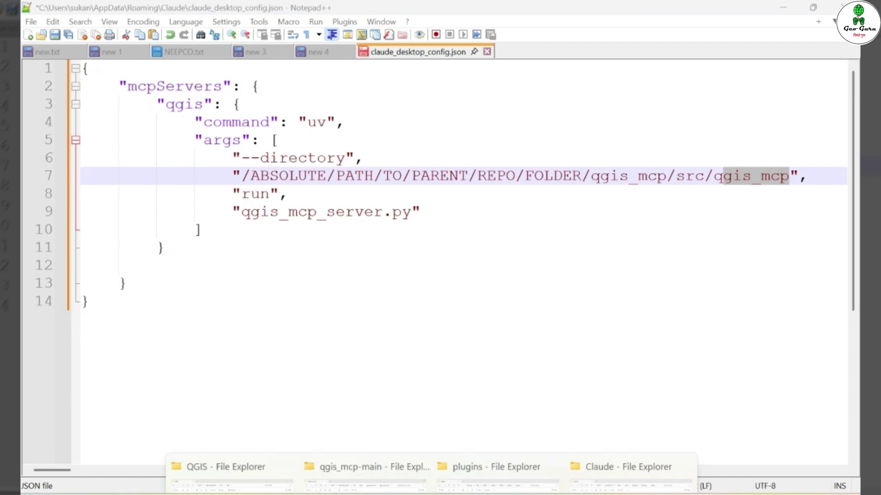
pyautogui.moveTo(500, 470)
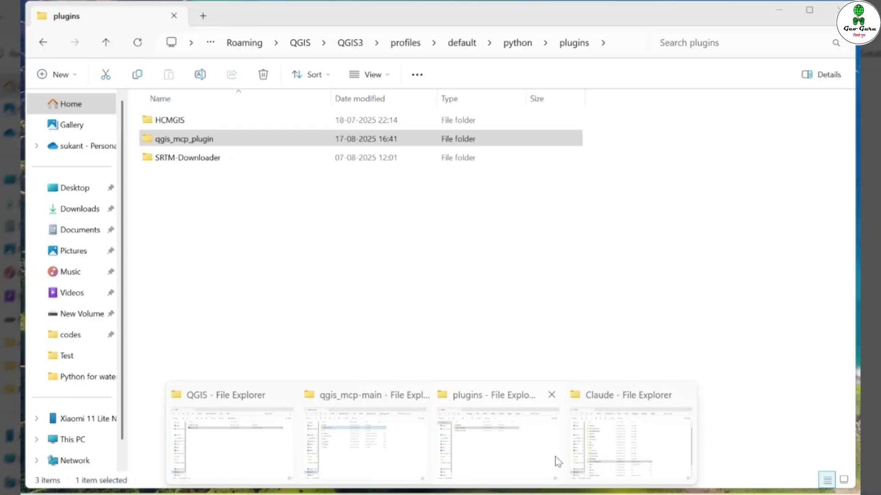
pyautogui.click(379, 447)
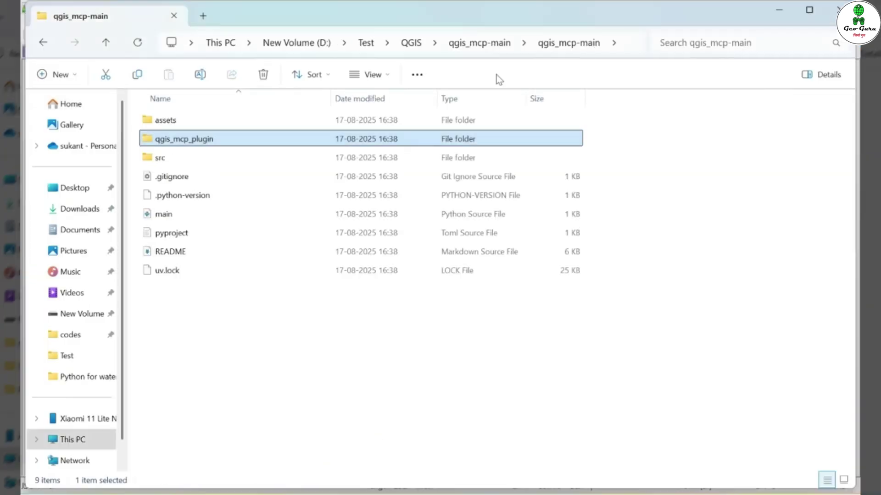
pyautogui.click(319, 355)
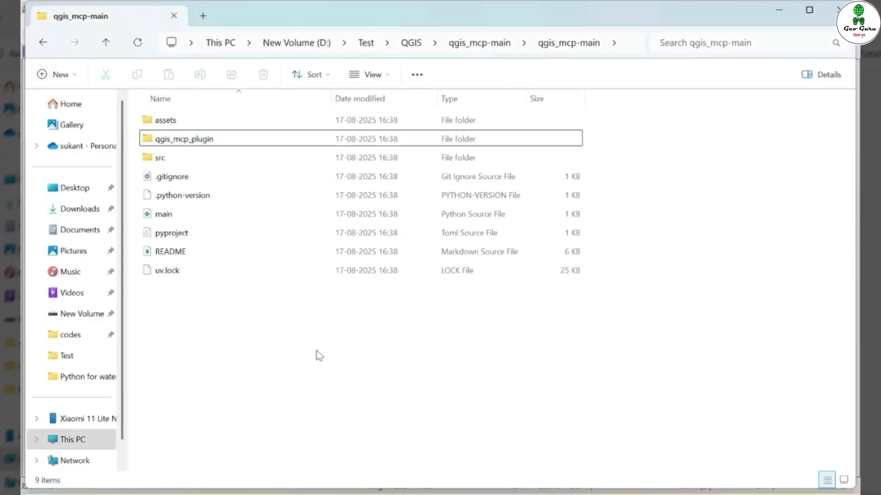
pyautogui.click(485, 44)
pyautogui.hotkey('alt', 'Up')
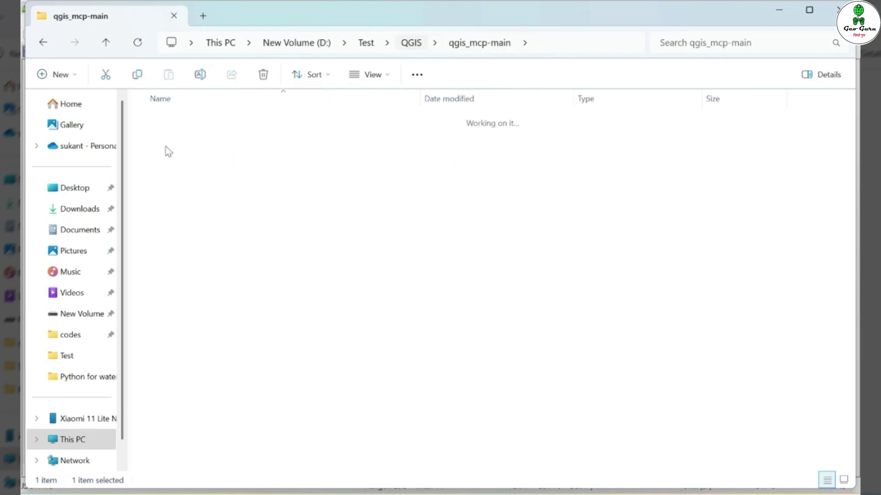
pyautogui.doubleClick(190, 124)
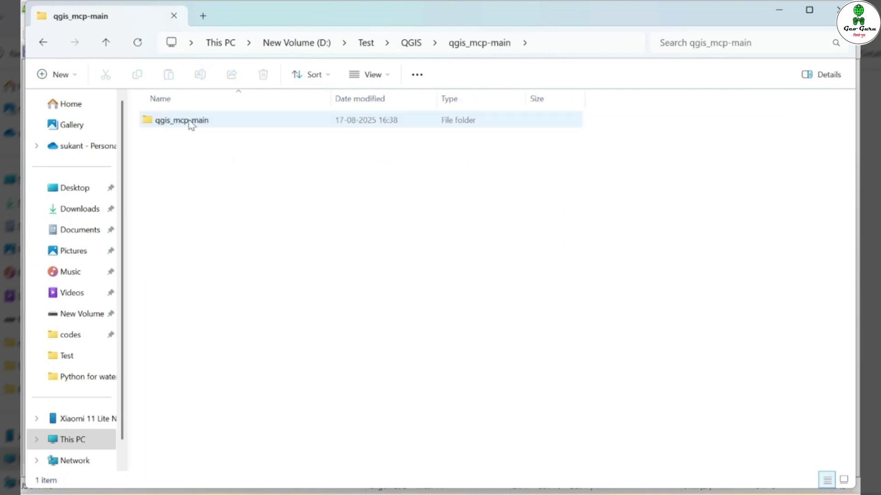
pyautogui.doubleClick(191, 121)
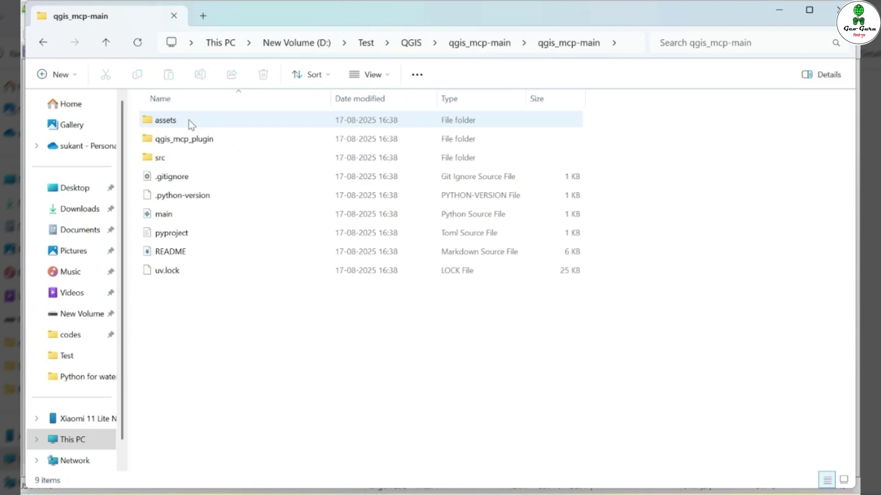
pyautogui.doubleClick(188, 158)
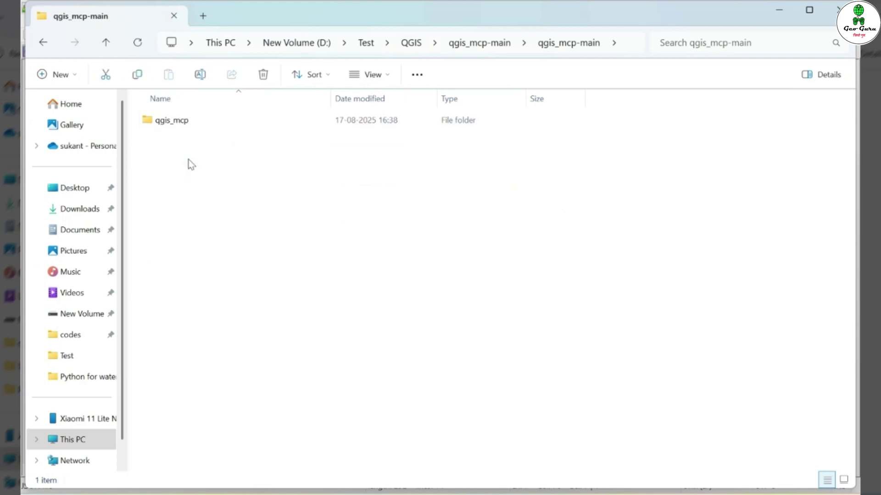
pyautogui.click(196, 128)
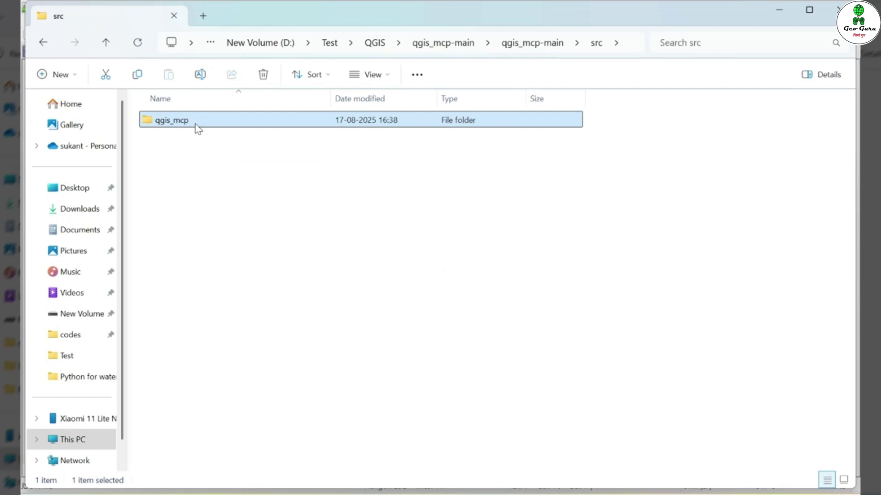
pyautogui.doubleClick(196, 129)
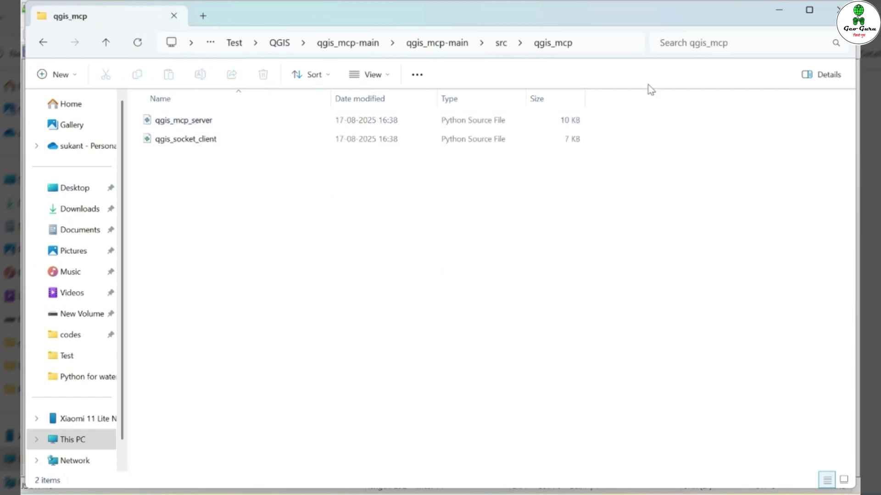
# Take the qgis_mcp folder's full path from the address bar and minimize Explorer
pyautogui.click(615, 43)
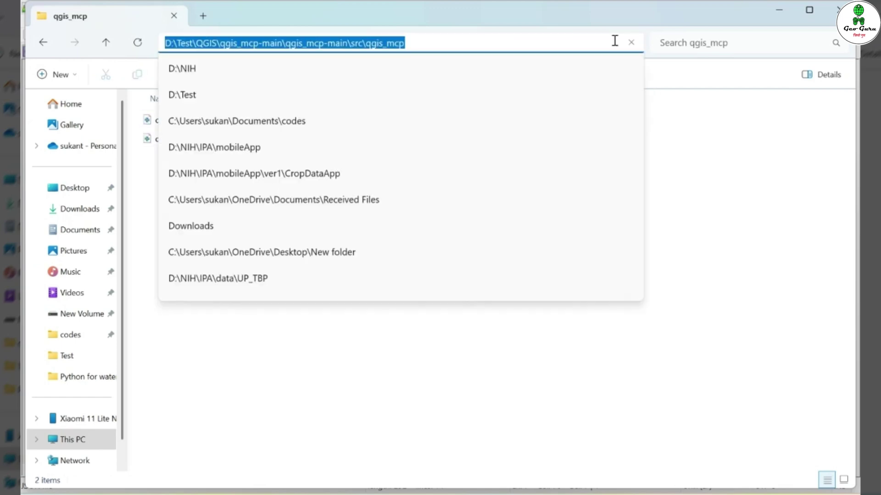
pyautogui.click(776, 11)
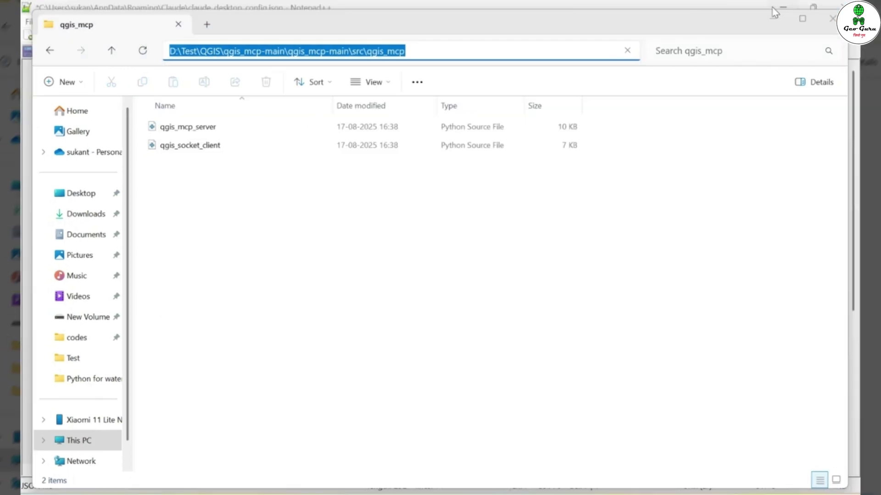
pyautogui.click(774, 15)
# Paste the qgis_mcp folder path over line 7's placeholder and begin swapping backslashes for '/'
pyautogui.moveTo(243, 176); pyautogui.dragTo(788, 183)
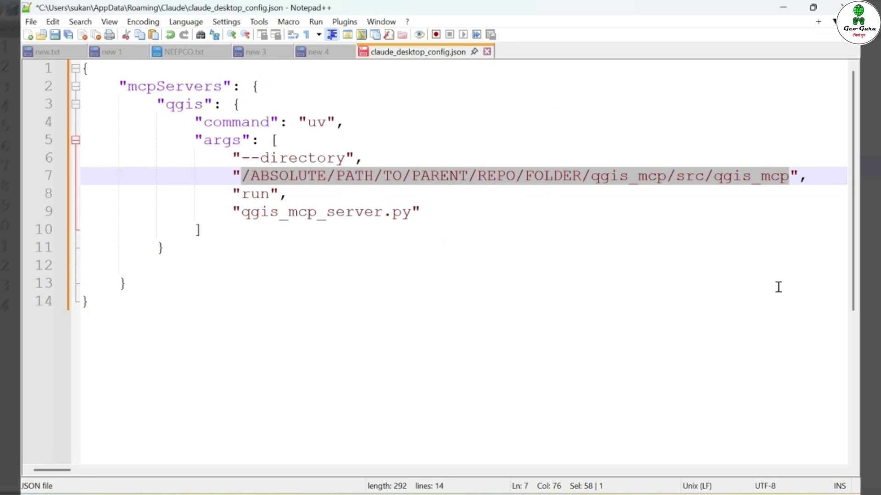
pyautogui.hotkey('ctrl', 'v')
pyautogui.click(261, 177)
pyautogui.moveTo(265, 177); pyautogui.dragTo(363, 180)
pyautogui.write('/')
pyautogui.click(310, 176)
pyautogui.write('/Test/')
# Convert the remaining backslashes so the path reads D:/Test/QGIS/qgis_mcp-main/qgis_mcp-main/src/qgis_mcp
pyautogui.click(487, 176)
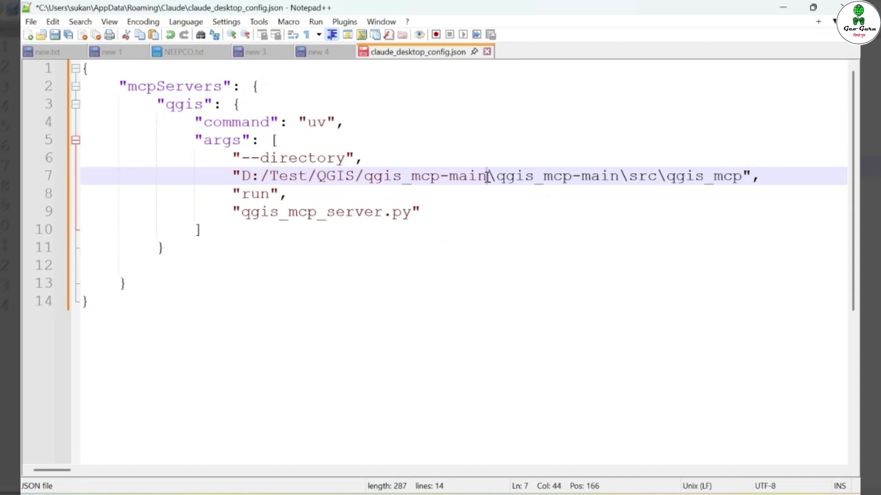
pyautogui.moveTo(487, 177); pyautogui.dragTo(497, 178)
pyautogui.write('/')
pyautogui.moveTo(629, 178); pyautogui.dragTo(623, 177)
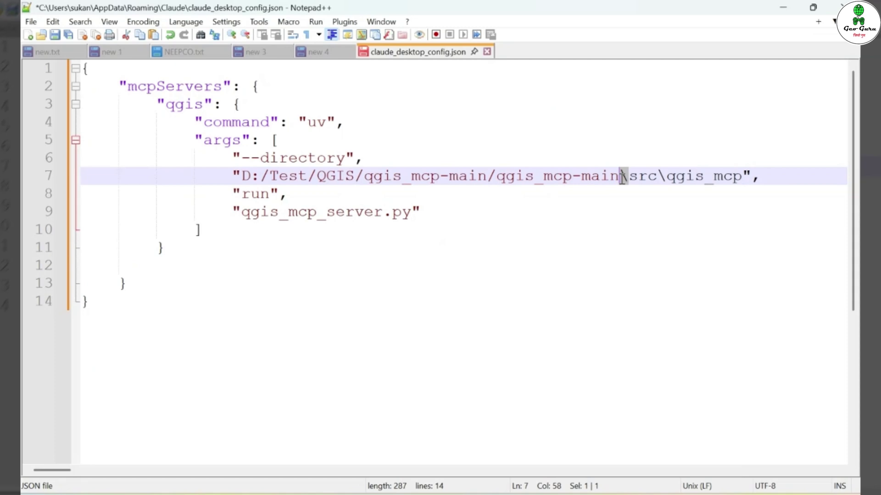
pyautogui.write('/')
pyautogui.click(666, 177)
pyautogui.press('BackSpace')
pyautogui.write('/')
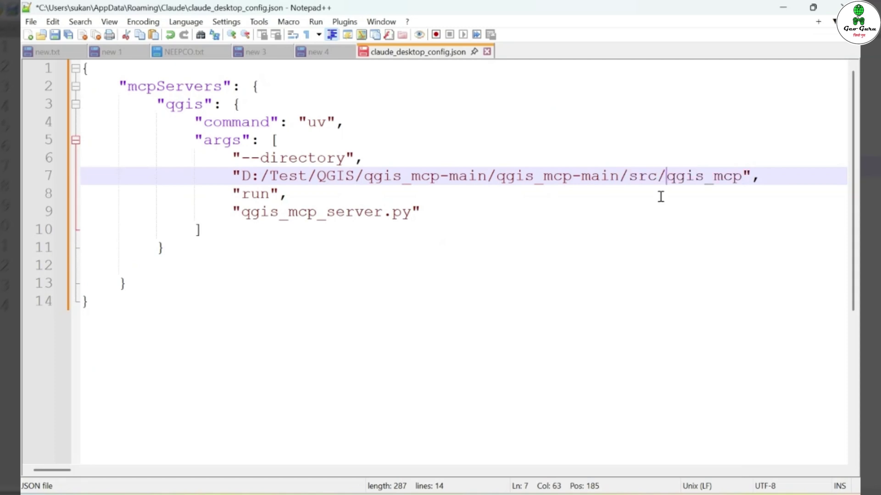
# Check the path's surrounding quotes and save claude_desktop_config.json
pyautogui.moveTo(239, 182); pyautogui.dragTo(232, 181)
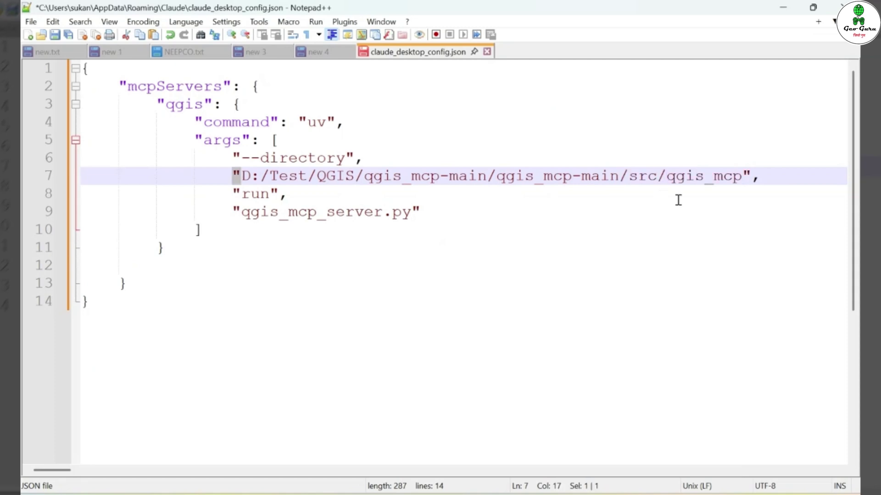
pyautogui.moveTo(751, 177); pyautogui.dragTo(744, 176)
pyautogui.click(596, 258)
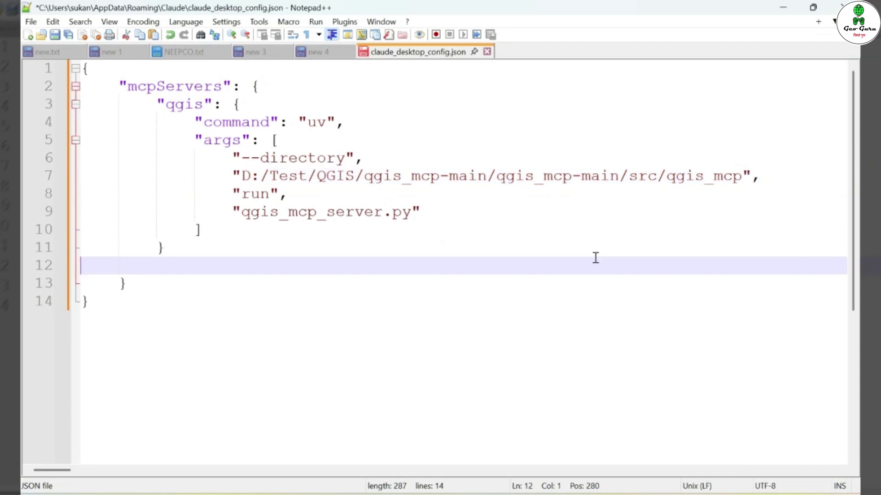
pyautogui.hotkey('ctrl', 's')
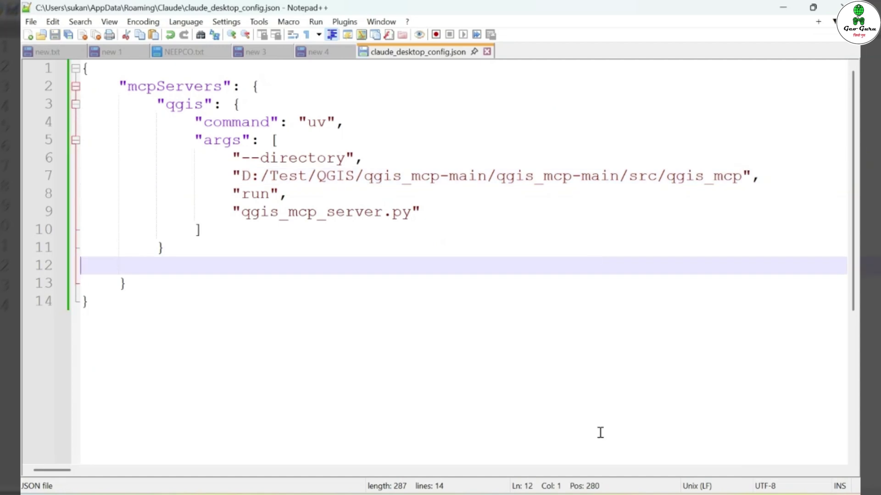
pyautogui.hotkey('alt', 'Tab')
# Quit Claude from its app menu so the new config takes effect
pyautogui.click(817, 193)
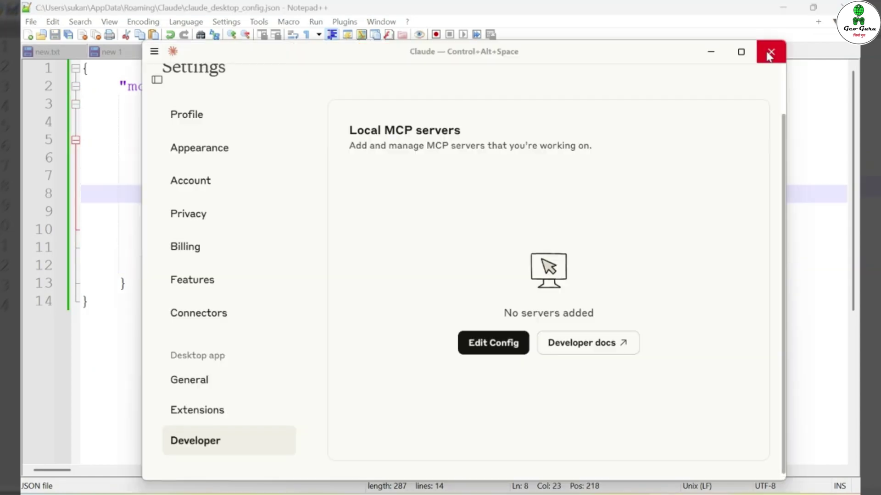
pyautogui.scroll(1, 176, 64)
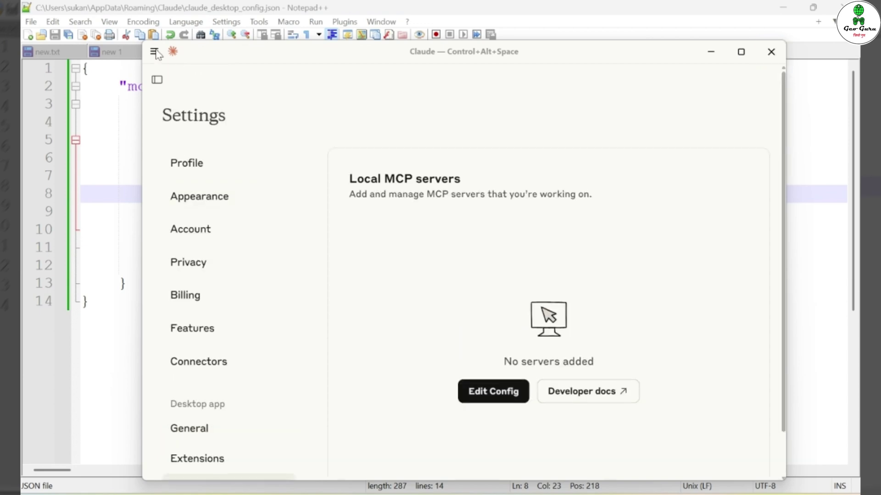
pyautogui.click(154, 52)
pyautogui.moveTo(177, 66)
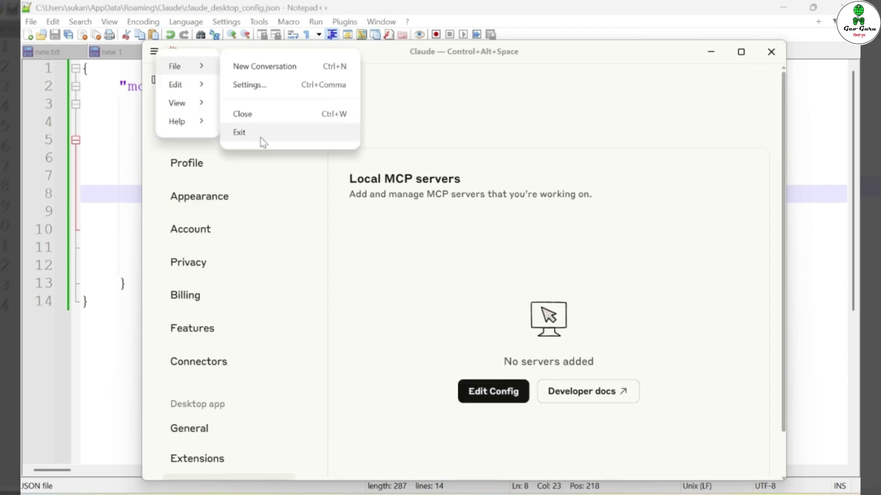
pyautogui.click(261, 138)
pyautogui.click(275, 275)
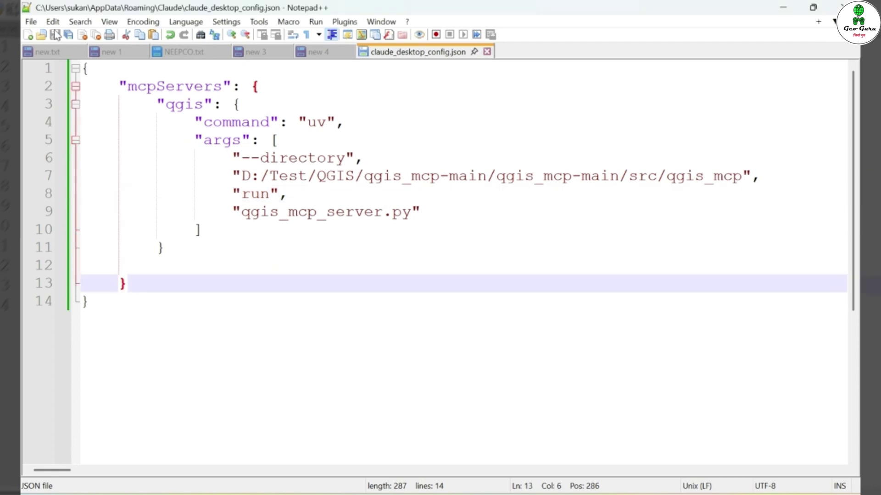
# Relaunch QGIS Desktop ('qgis') and then Claude ('clau') from Windows search
pyautogui.click(278, 494)
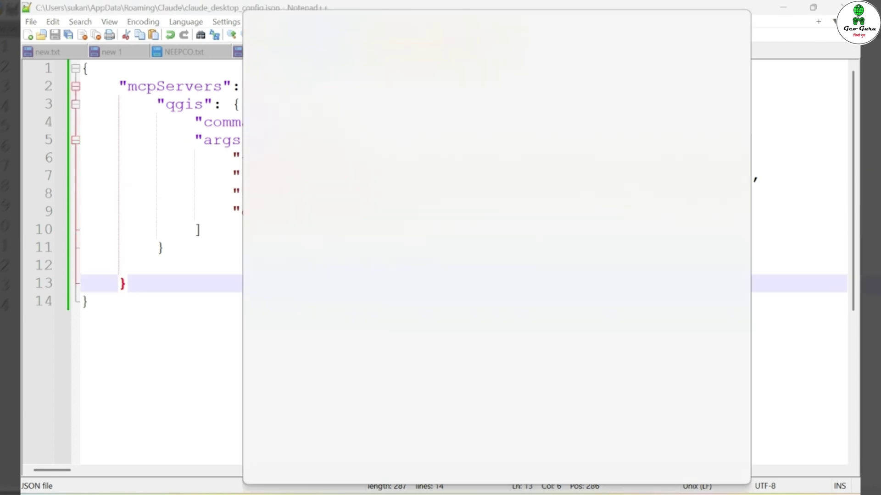
pyautogui.write('qgis')
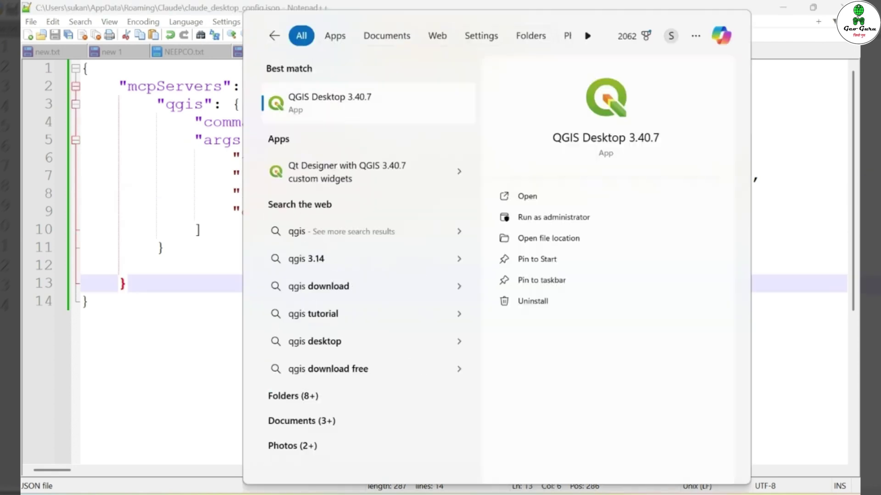
pyautogui.press('Return')
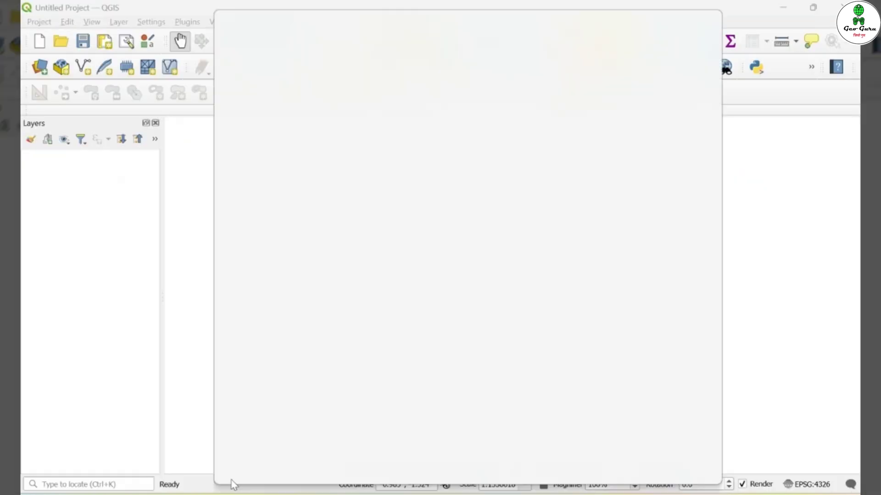
pyautogui.write('clau')
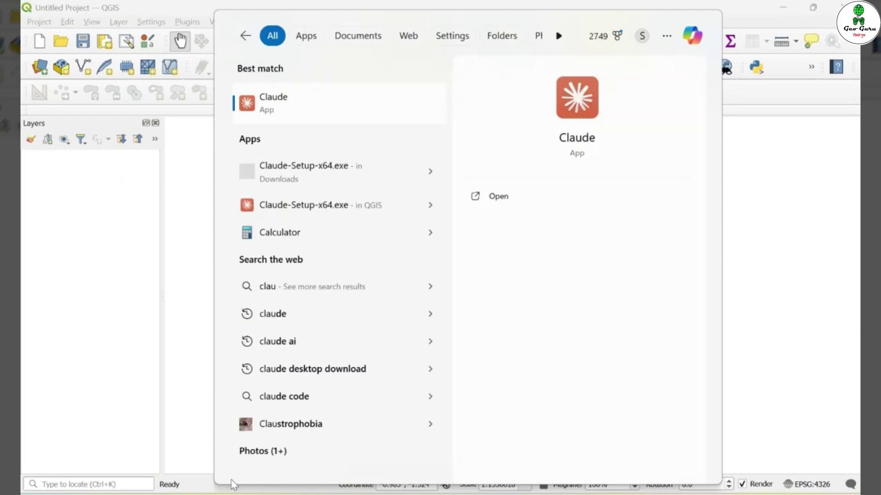
pyautogui.press('Return')
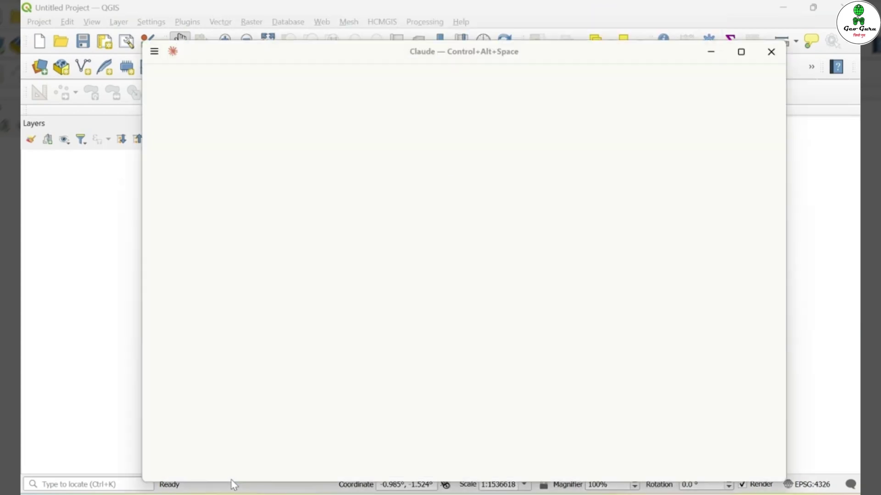
# Open Claude Desktop's Developer settings to confirm the local qgis MCP server is running
pyautogui.click(154, 51)
pyautogui.click(257, 93)
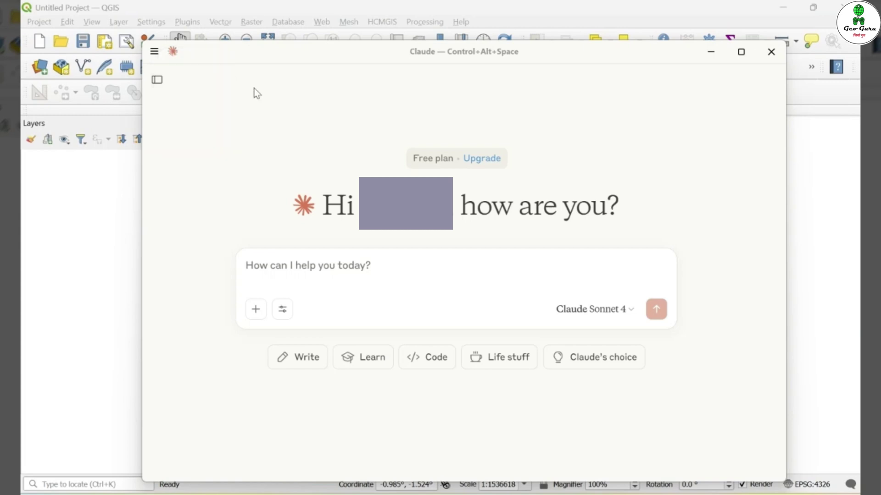
pyautogui.scroll(-1, 229, 403)
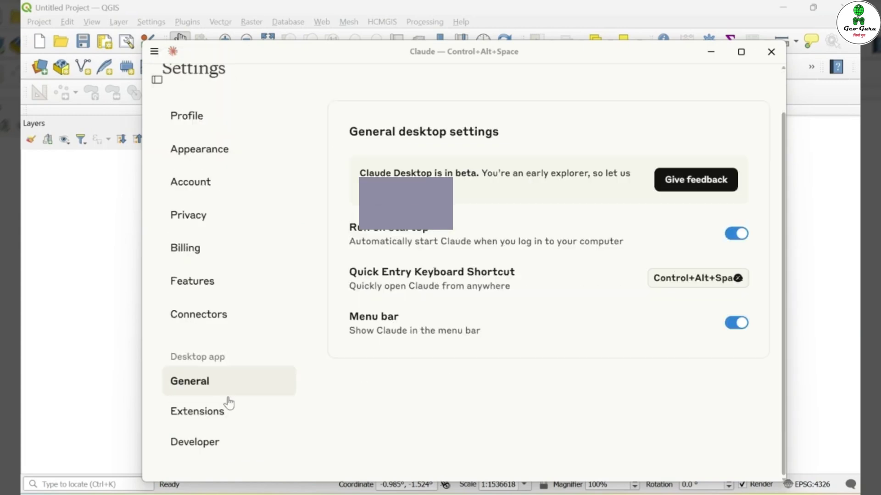
pyautogui.click(205, 448)
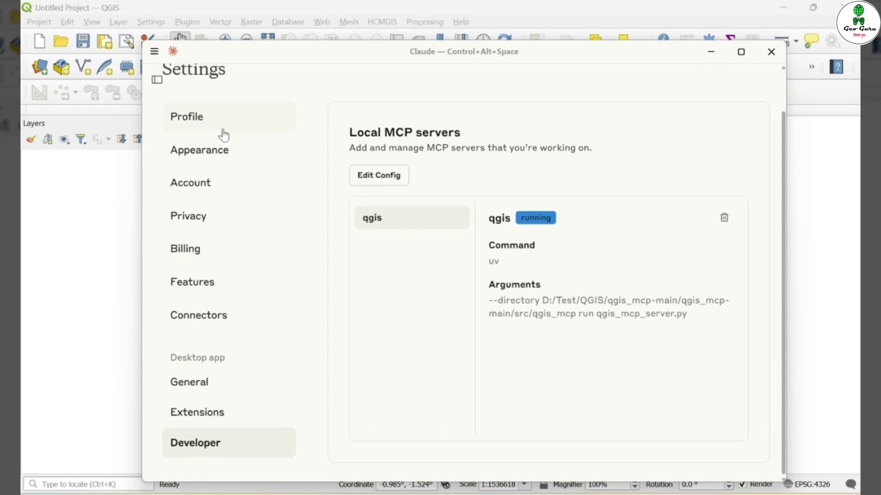
# Turn on the Log Messages panel in QGIS from View > Panels
pyautogui.click(179, 44)
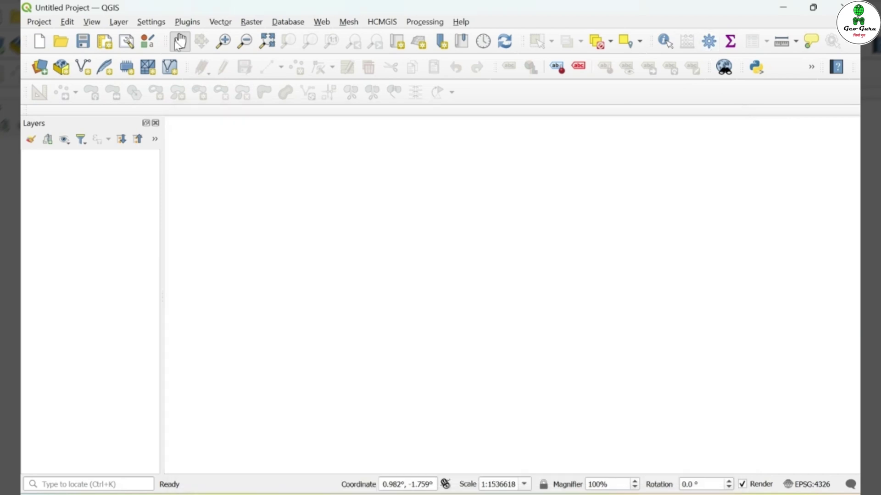
pyautogui.click(188, 22)
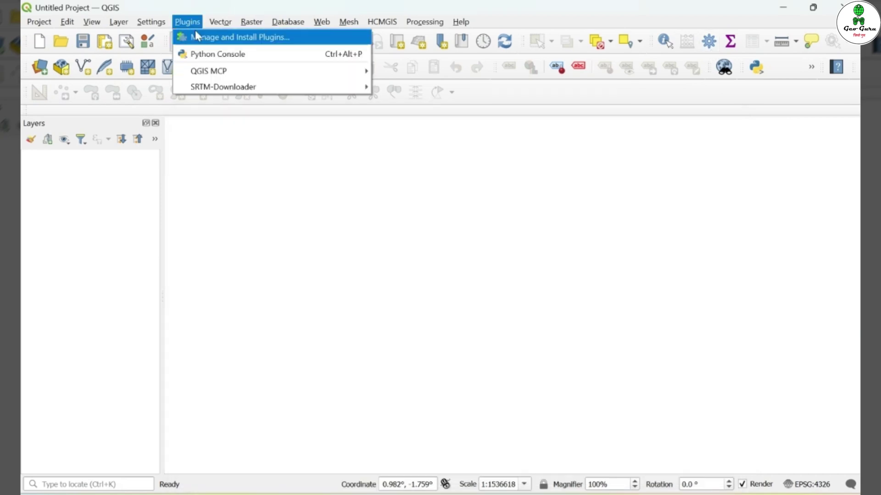
pyautogui.moveTo(425, 22)
pyautogui.click(548, 29)
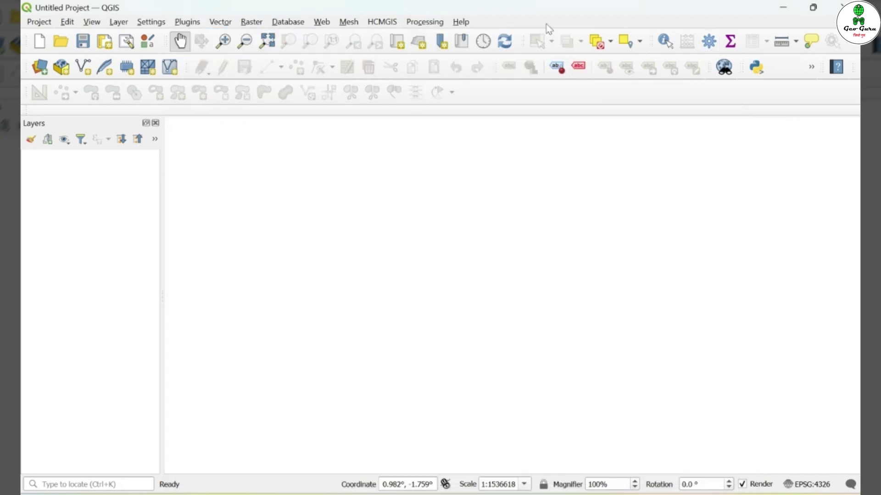
pyautogui.rightClick(547, 28)
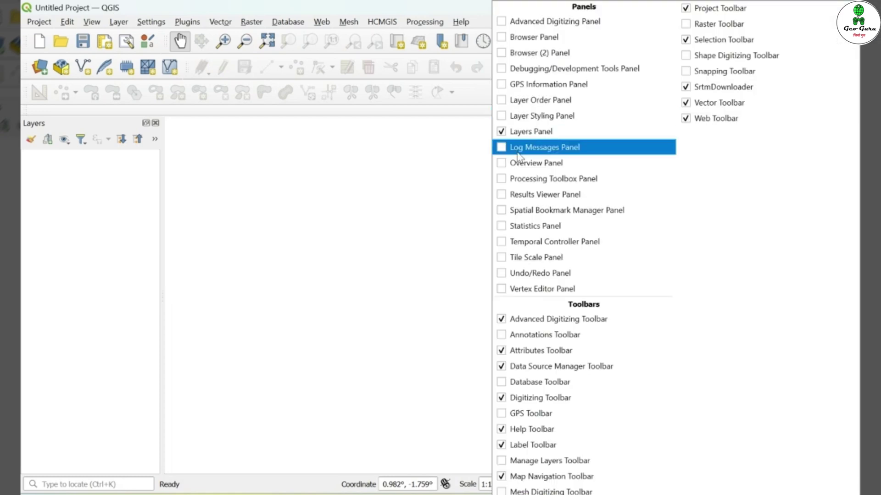
pyautogui.click(486, 25)
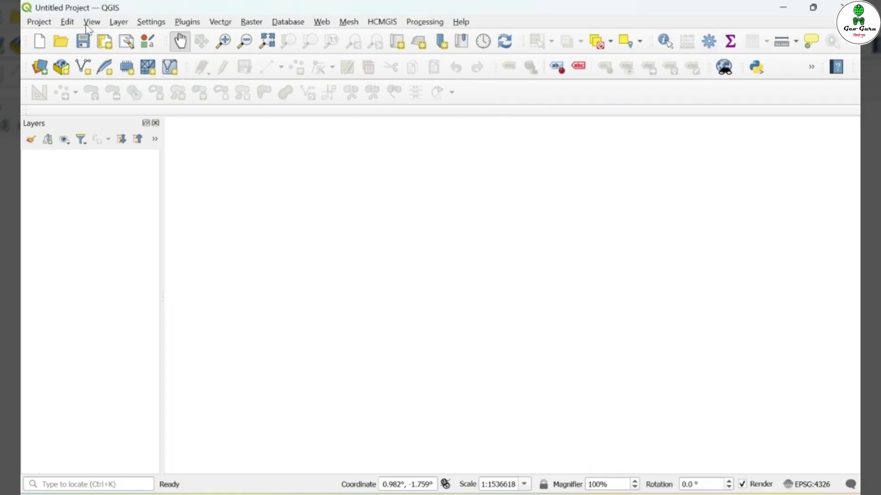
pyautogui.click(91, 22)
pyautogui.moveTo(213, 443)
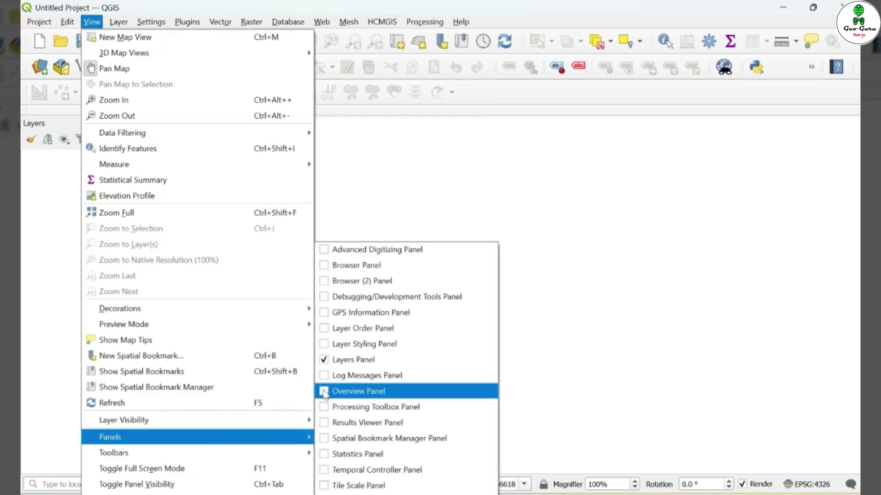
pyautogui.click(322, 374)
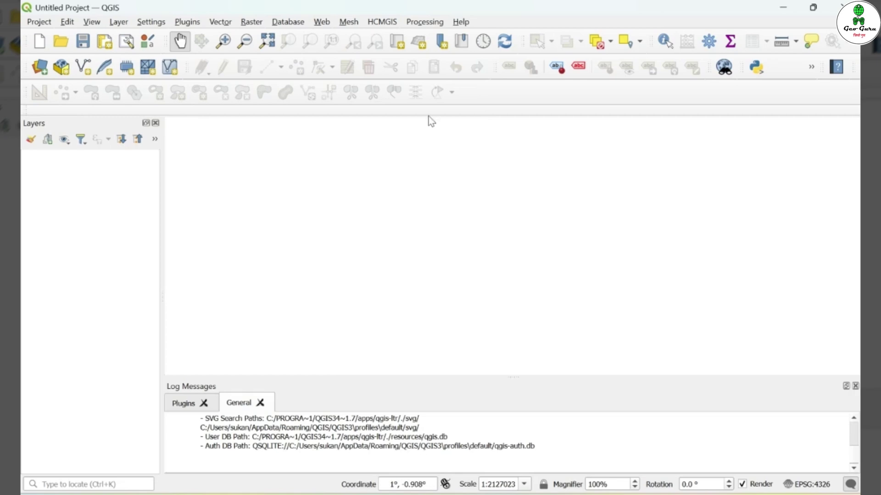
# Dock the QGIS MCP panel above the layers and start its server on port 9876
pyautogui.click(184, 22)
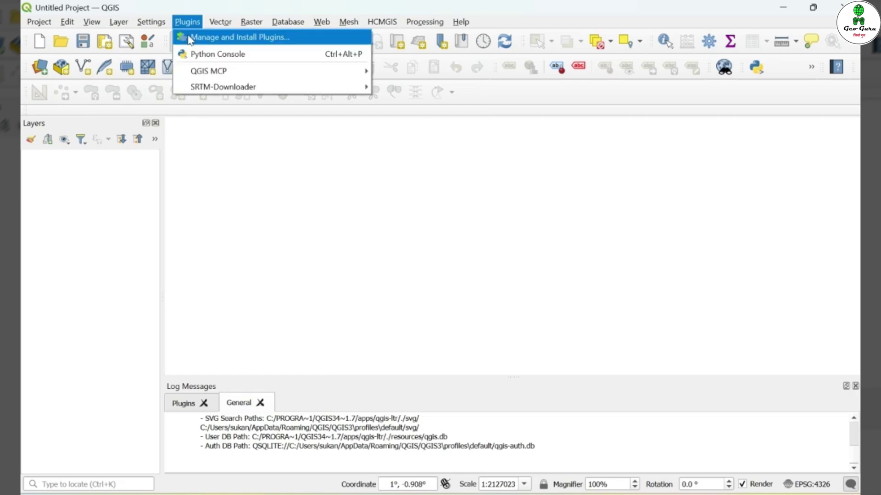
pyautogui.moveTo(215, 72)
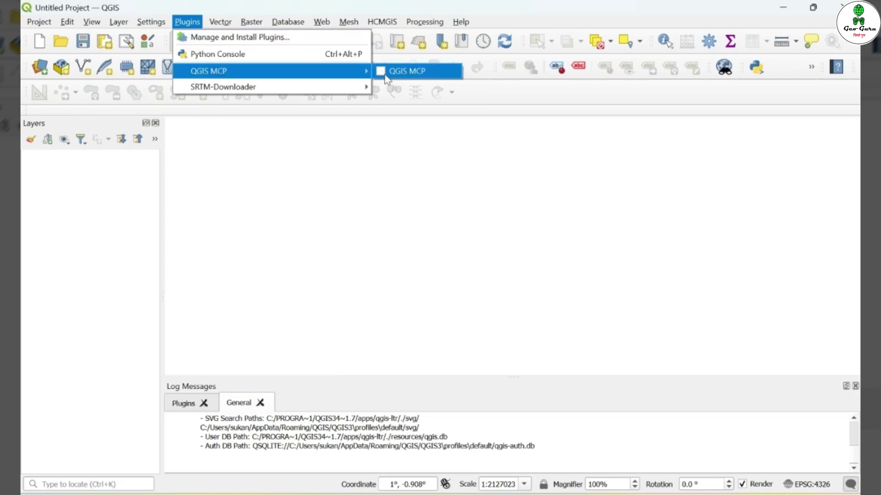
pyautogui.click(386, 73)
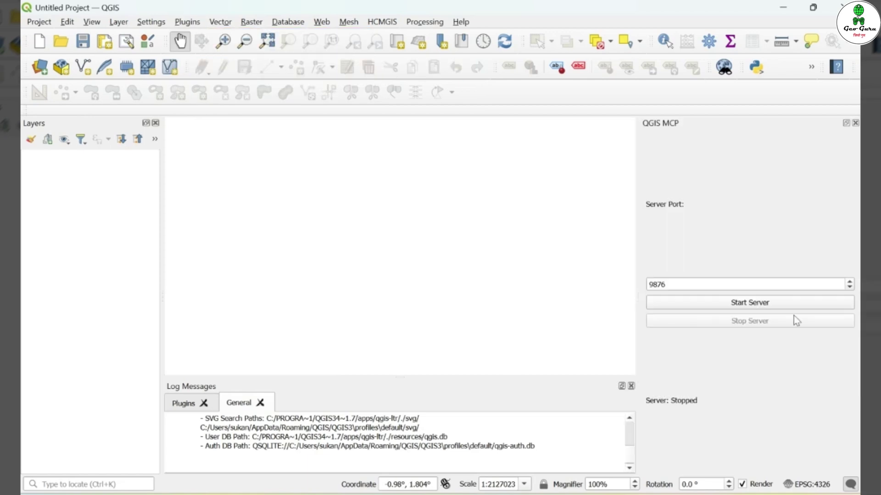
pyautogui.moveTo(737, 124); pyautogui.dragTo(48, 181)
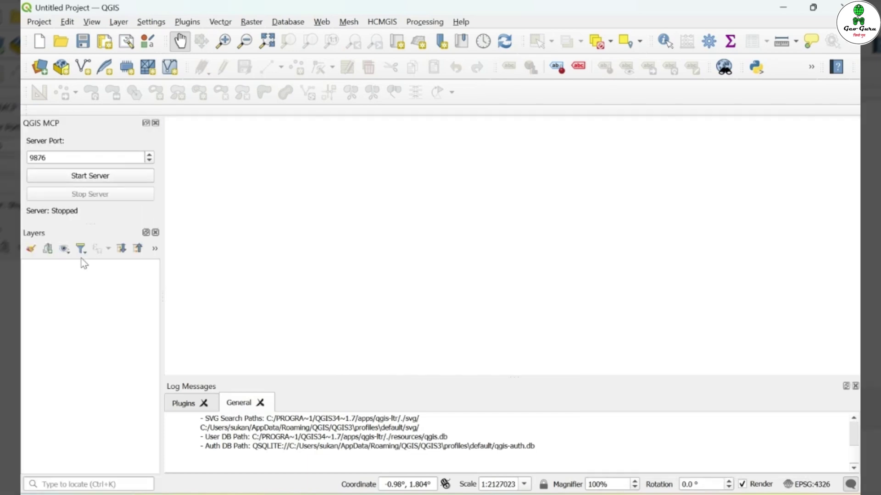
pyautogui.click(72, 180)
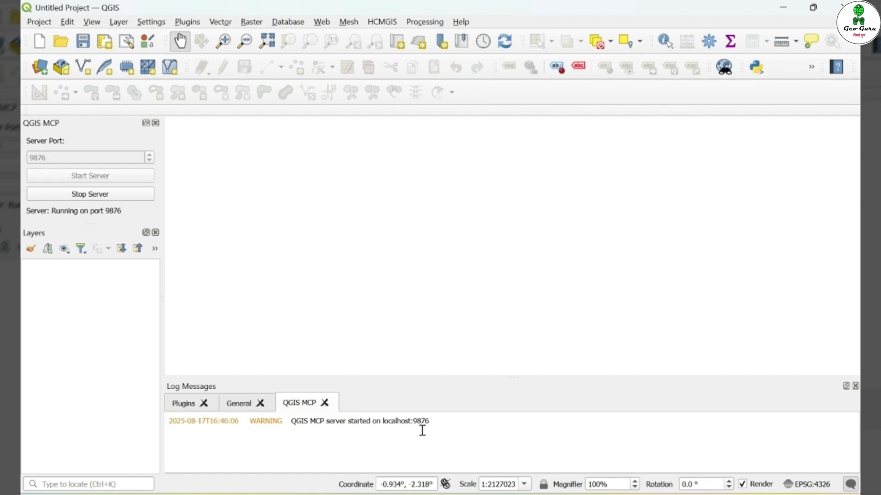
pyautogui.hotkey('alt', 'Tab')
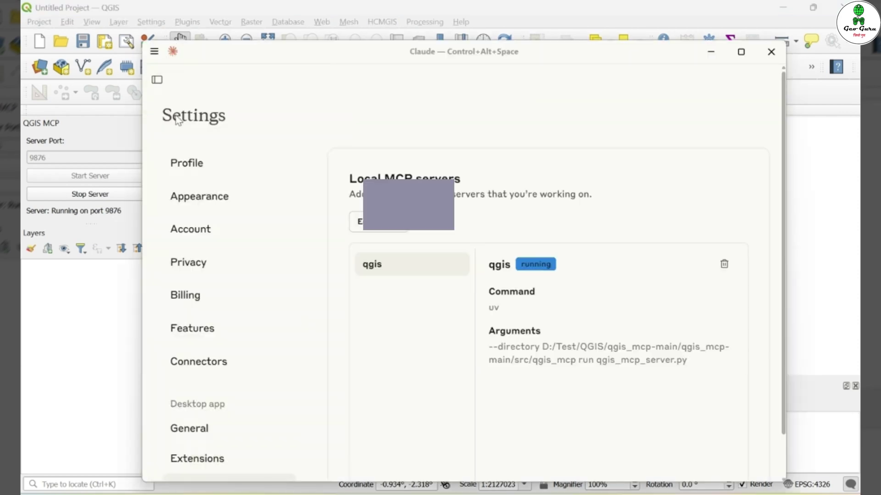
# Start a new Claude chat and check that every qgis connector tool is enabled
pyautogui.hotkey('ctrl', 'n')
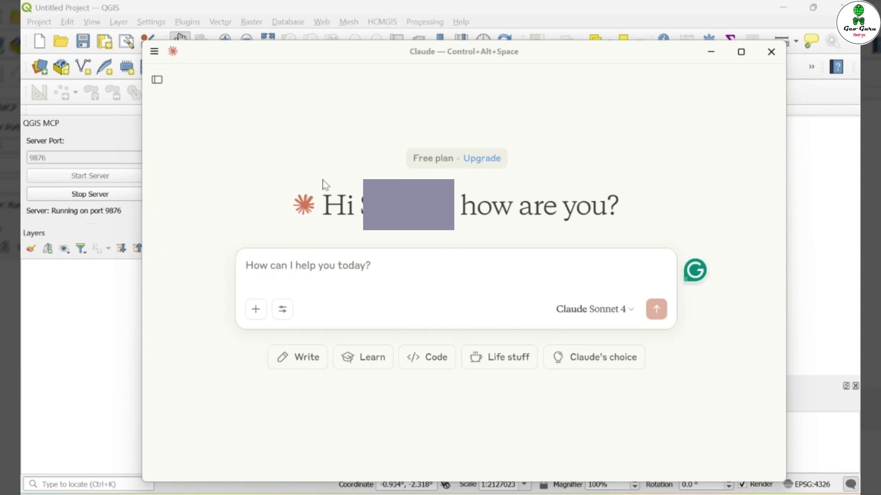
pyautogui.click(283, 311)
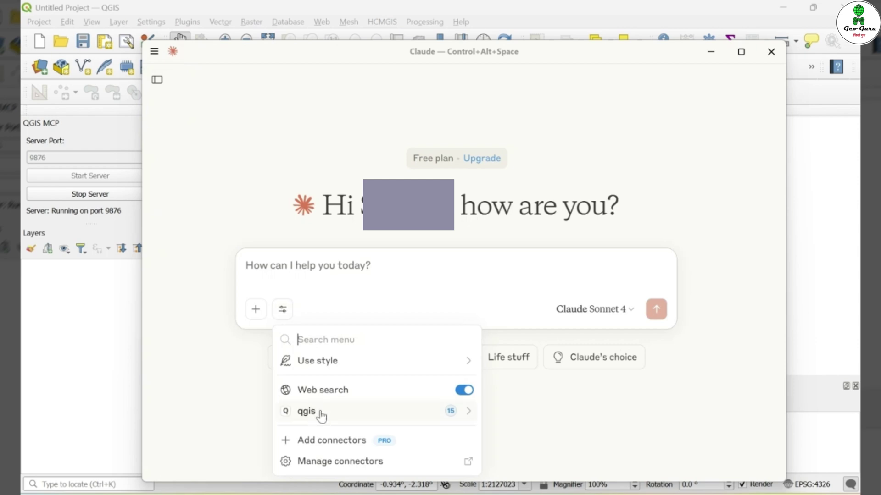
pyautogui.click(349, 419)
pyautogui.scroll(-2, 350, 425)
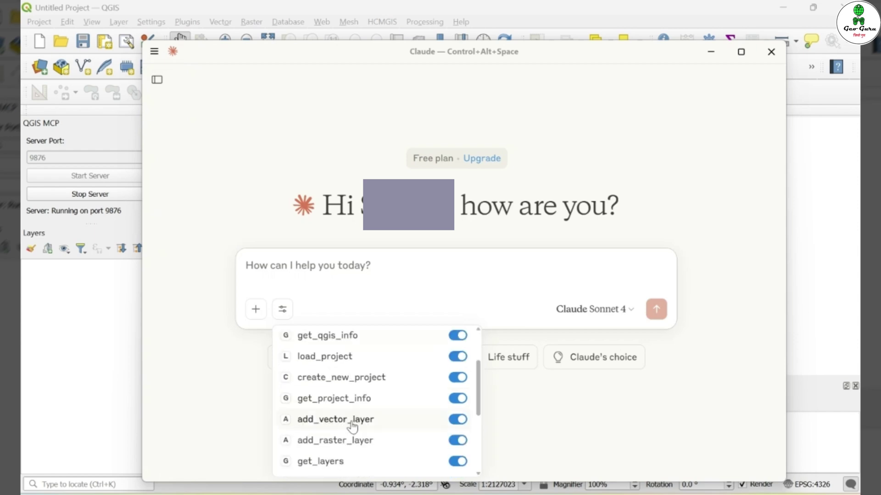
pyautogui.scroll(-3, 360, 431)
pyautogui.scroll(5, 368, 434)
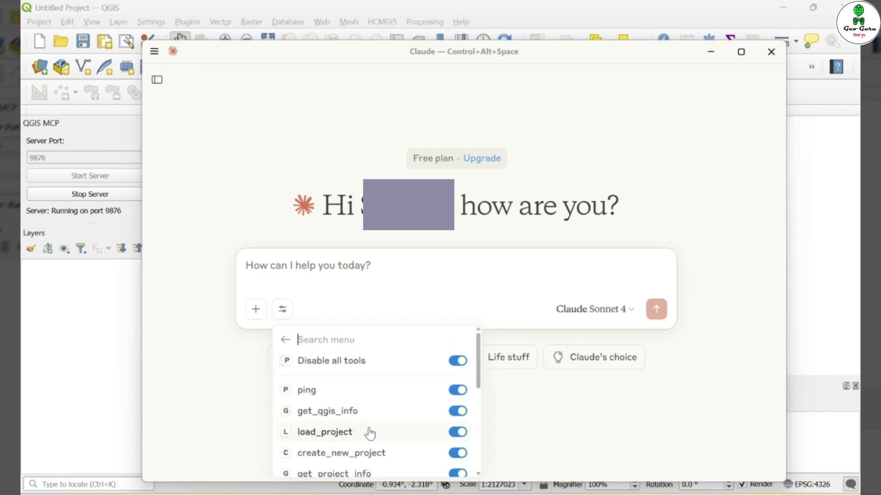
pyautogui.click(397, 271)
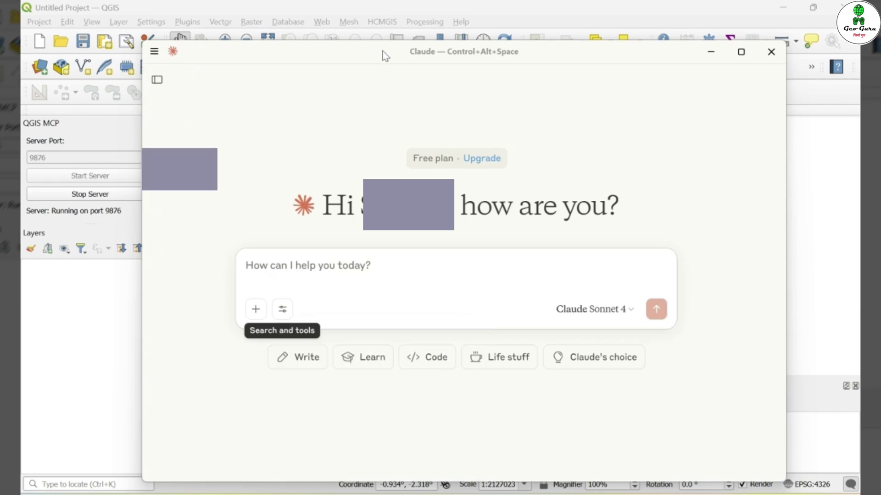
# Tile Claude on the left and QGIS on the right, widening the QGIS window
pyautogui.press('super+Left')
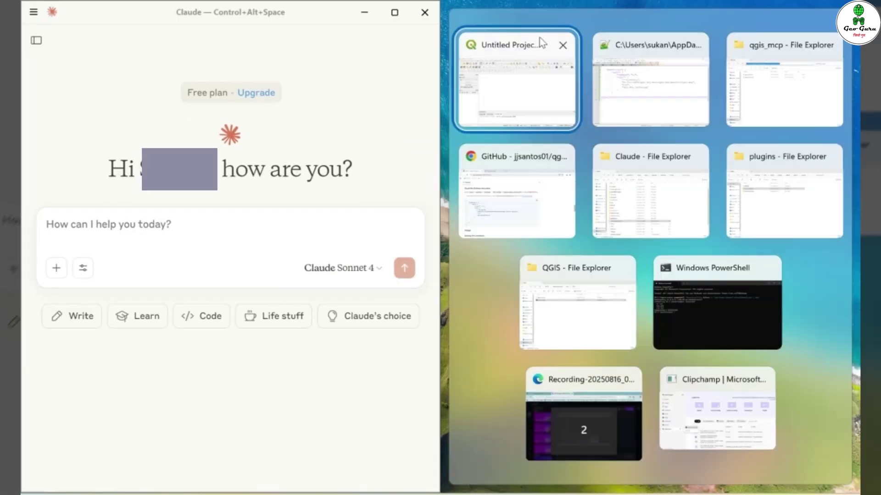
pyautogui.click(541, 44)
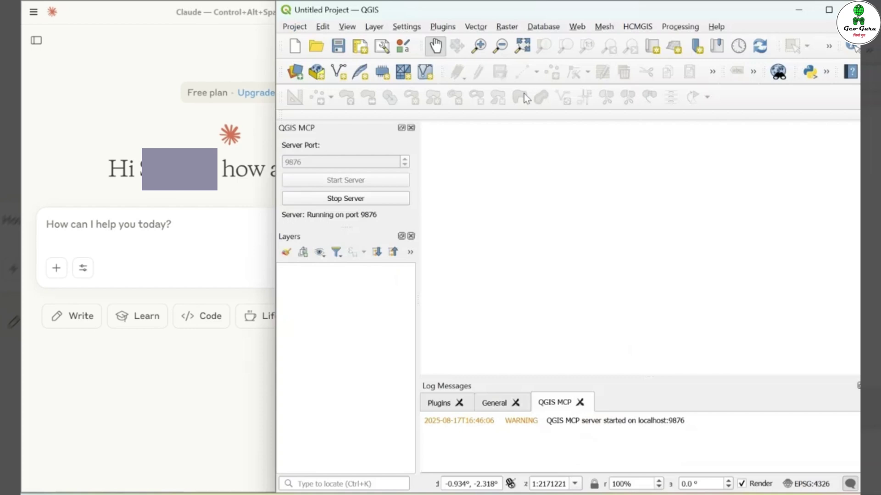
pyautogui.click(220, 241)
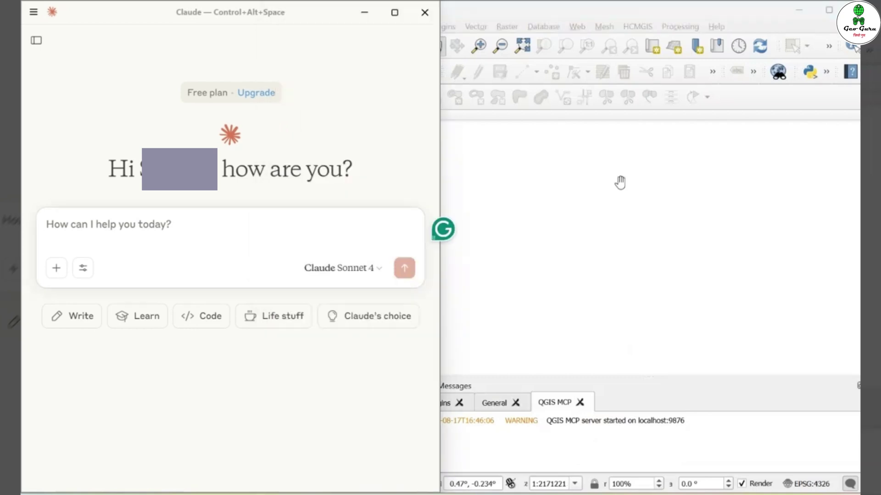
pyautogui.moveTo(440, 85); pyautogui.dragTo(297, 82)
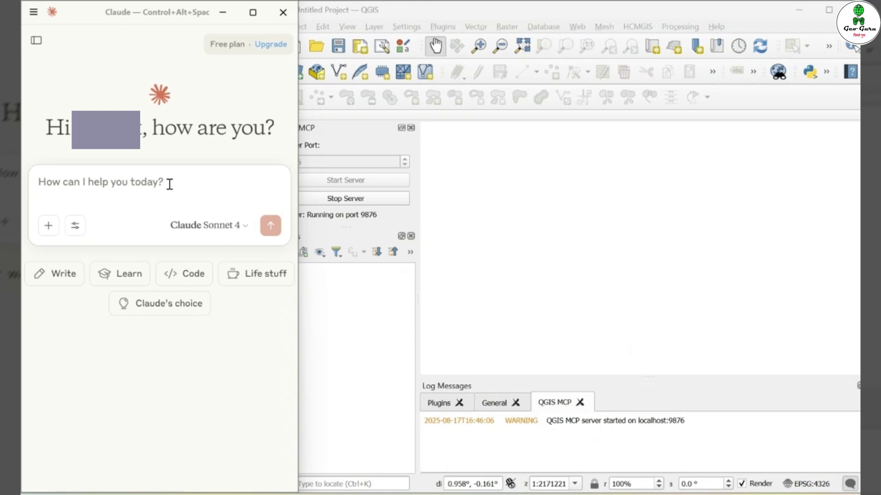
# Send 'ping' to Claude to confirm the QGIS connection, then show the data folder
pyautogui.write('ping')
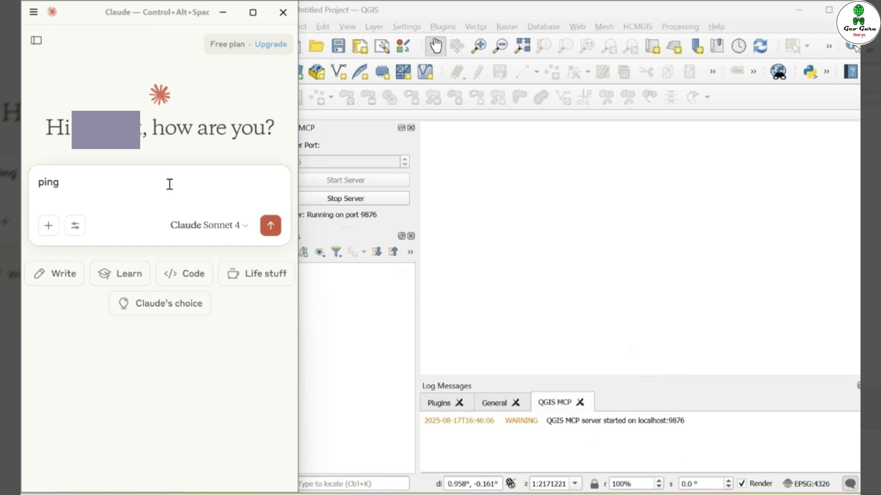
pyautogui.hotkey('shift', 'Return')
pyautogui.click(270, 227)
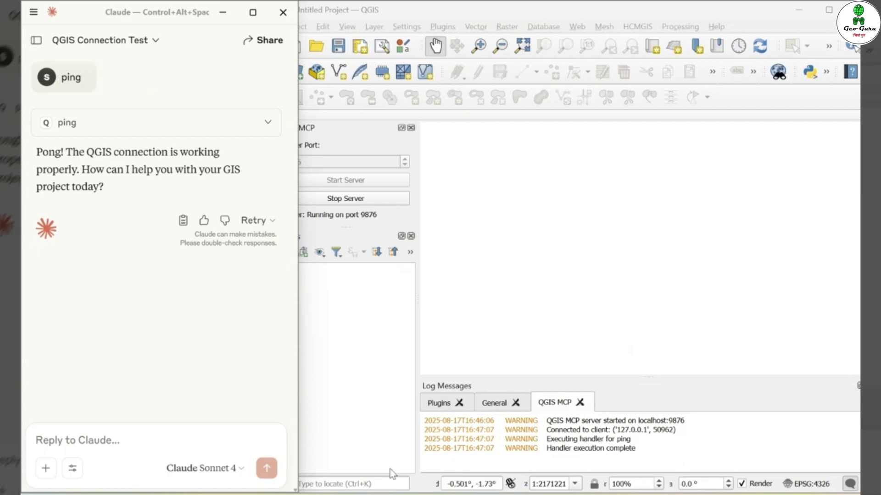
pyautogui.moveTo(399, 494)
pyautogui.click(603, 453)
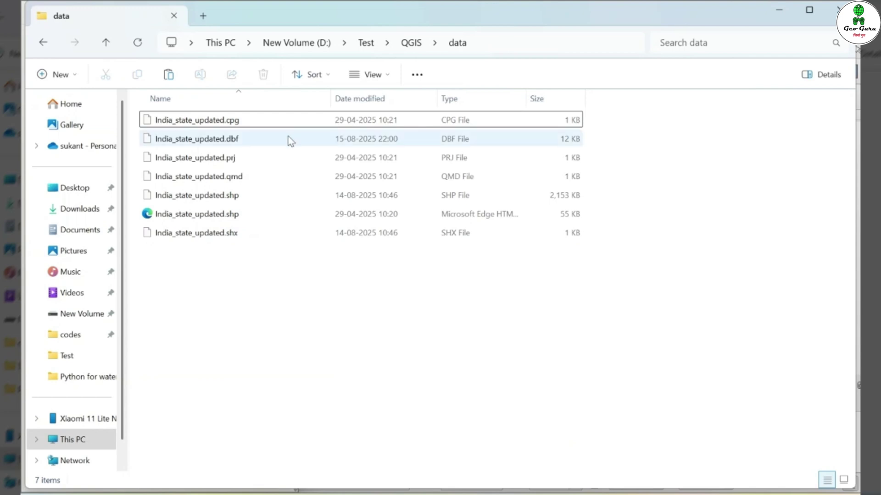
# Copy India_state_updated.shp as a path and minimise File Explorer
pyautogui.click(282, 197)
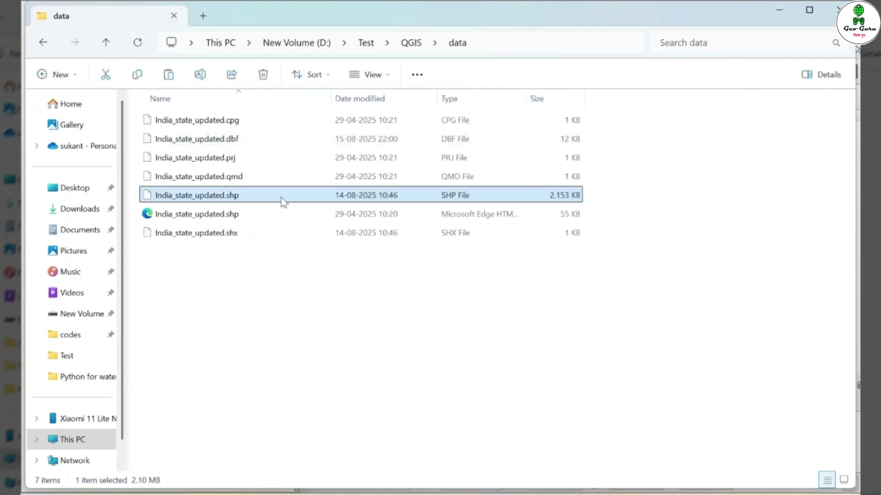
pyautogui.doubleClick(282, 198)
pyautogui.rightClick(282, 198)
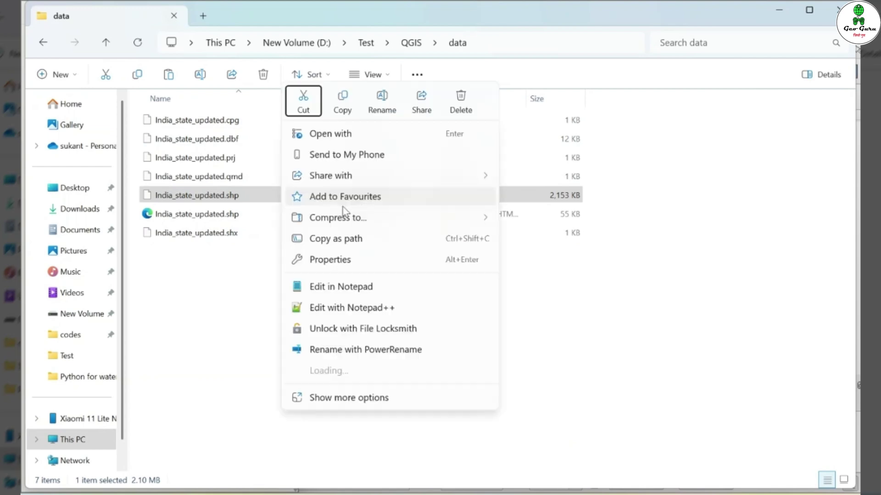
pyautogui.click(388, 237)
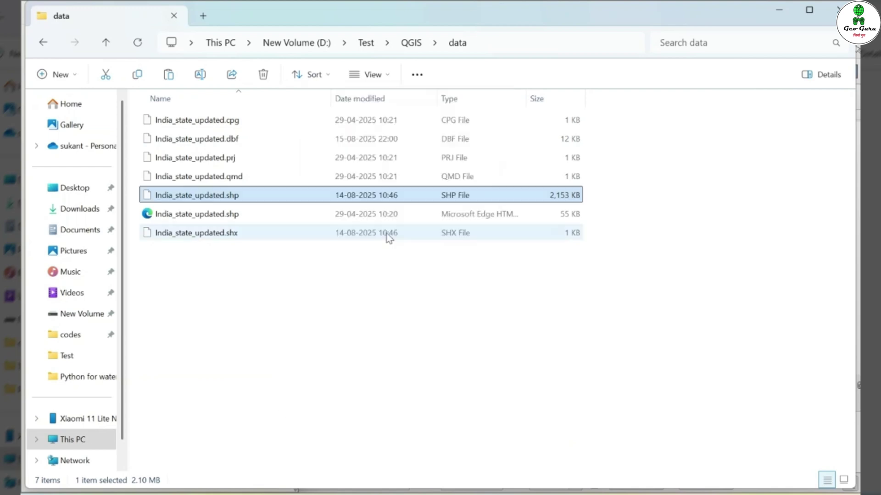
pyautogui.click(780, 6)
# Ask Claude to 'load the vector layer from' the pasted India_state_updated.shp path
pyautogui.click(142, 442)
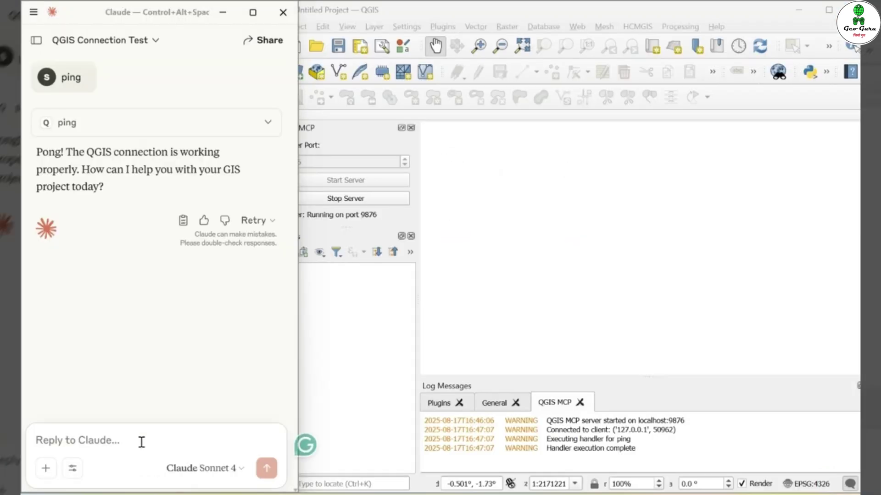
pyautogui.write('open')
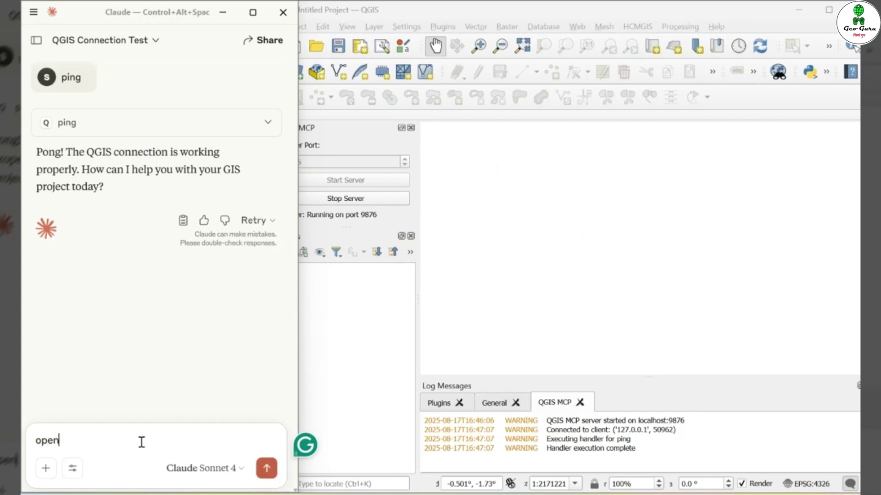
pyautogui.press('BackSpace')
pyautogui.press('BackSpace')
pyautogui.press('BackSpace')
pyautogui.press('BackSpace')
pyautogui.write('load the vec')
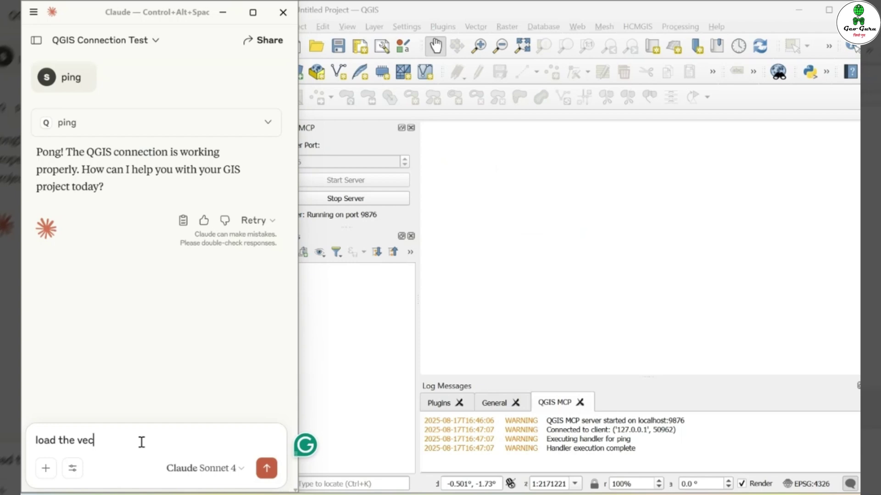
pyautogui.write('tor layer from')
pyautogui.write('"D:\\Test\\QGIS\\data\\India_state_updated.shp"')
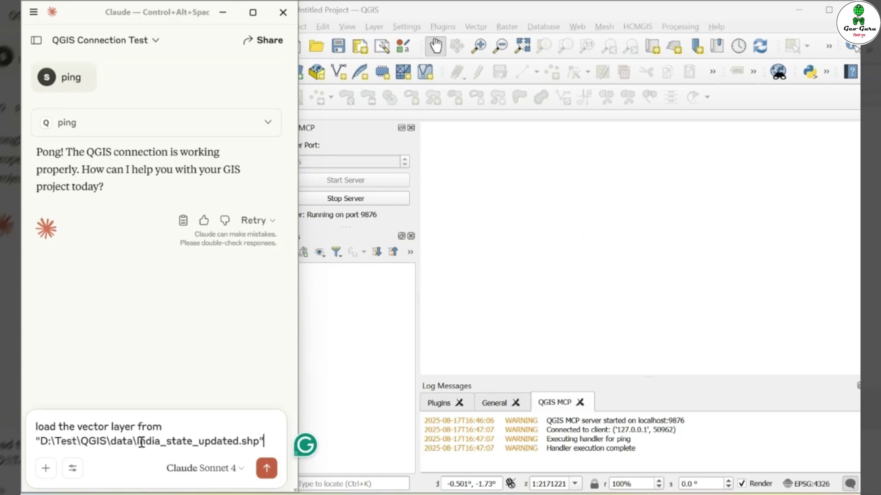
pyautogui.hotkey('shift', 'Return')
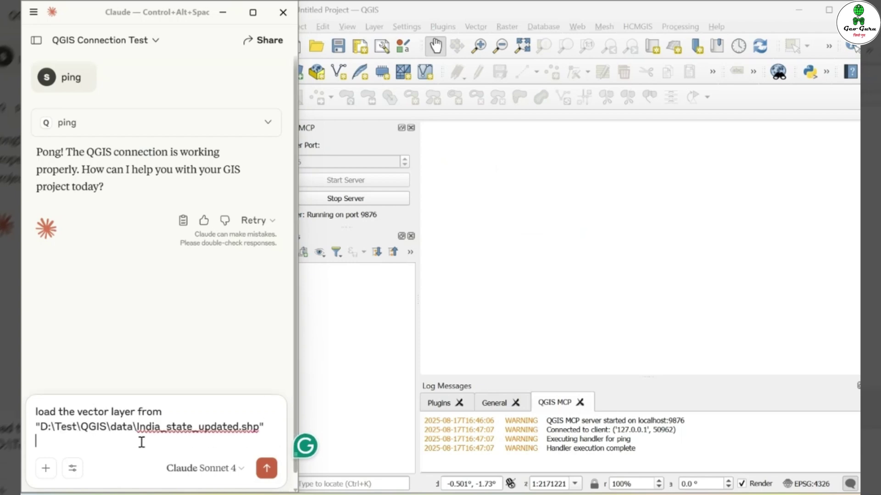
pyautogui.click(266, 468)
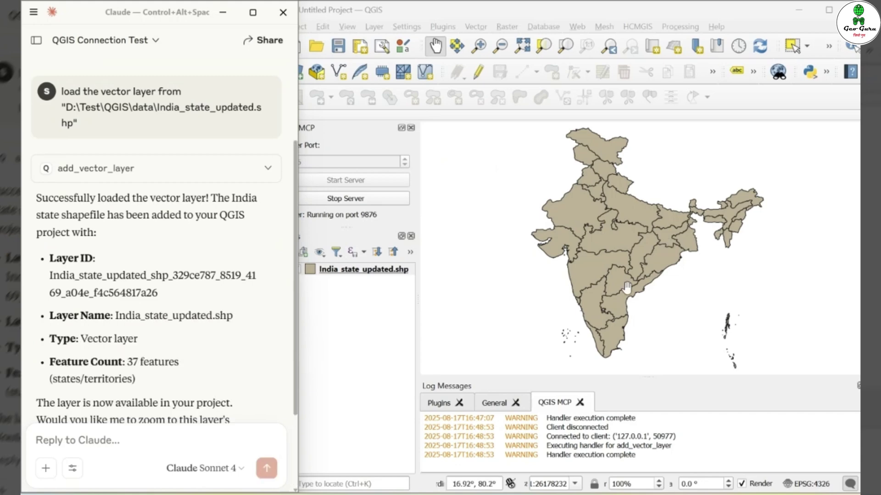
pyautogui.scroll(-3, 198, 311)
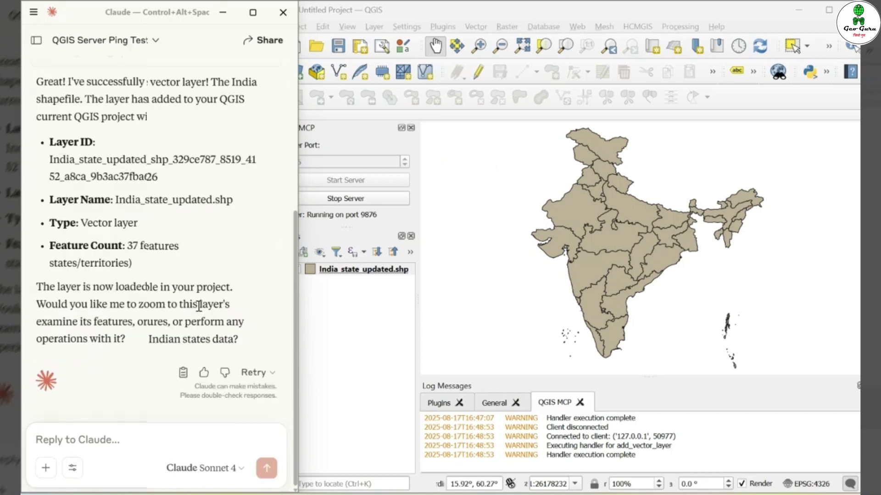
# Send Claude the request 'change the symbology of this layer to outline blue'
pyautogui.click(174, 432)
pyautogui.write('make')
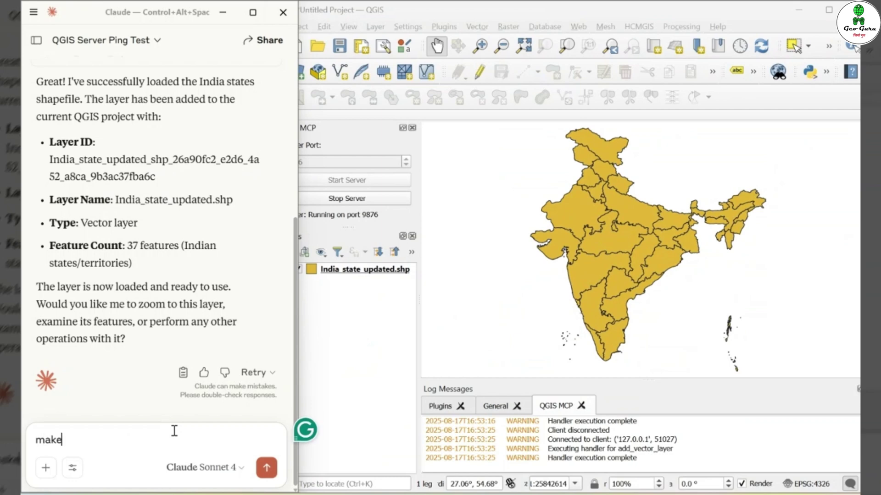
pyautogui.write(' this laye')
pyautogui.hotkey('ctrl', 'a')
pyautogui.press('BackSpace')
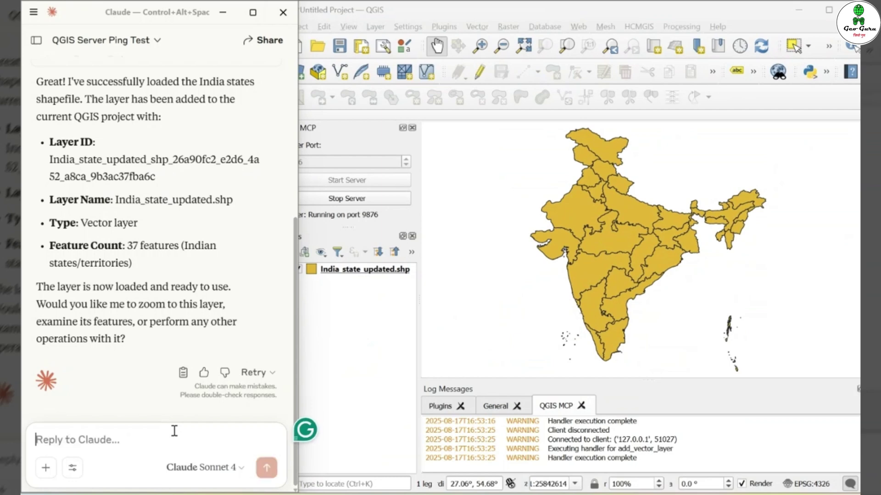
pyautogui.write('change the symb')
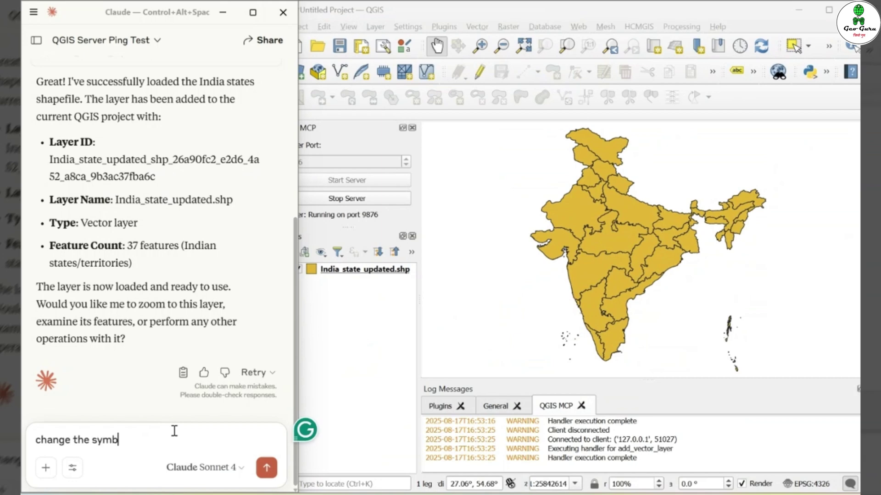
pyautogui.write('ology of thi')
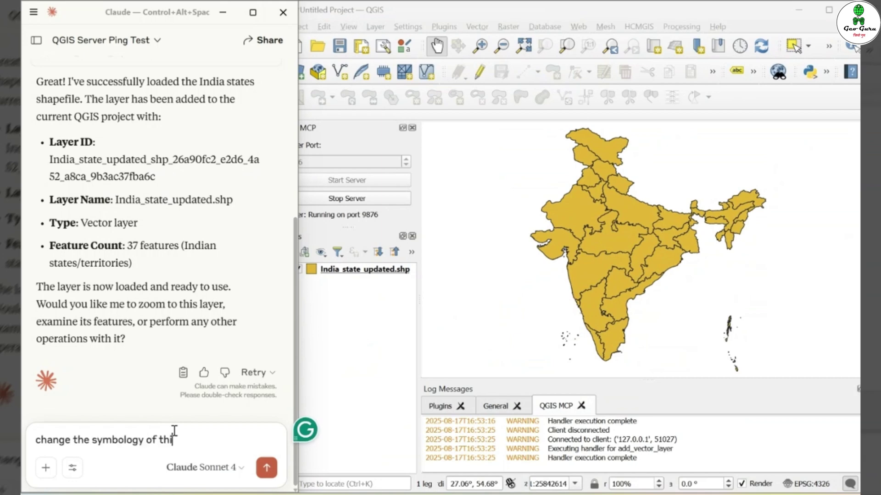
pyautogui.write('s layer to outline blue')
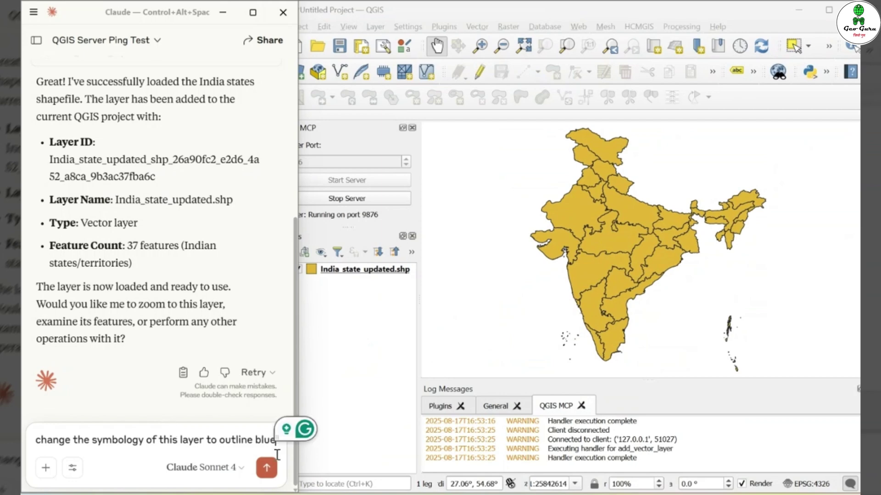
pyautogui.click(267, 468)
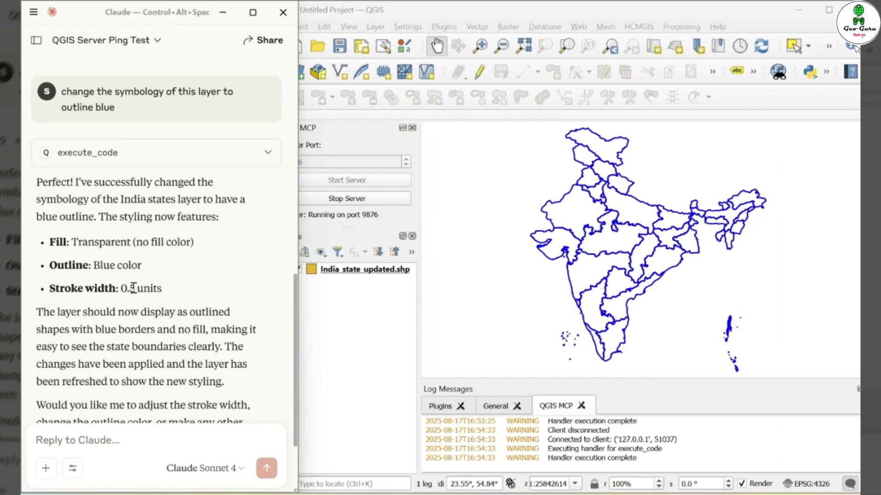
pyautogui.scroll(-3, 133, 288)
# Draft 'make the choropleth map using this layer and the colomn name 201', fixing the spelling
pyautogui.click(197, 433)
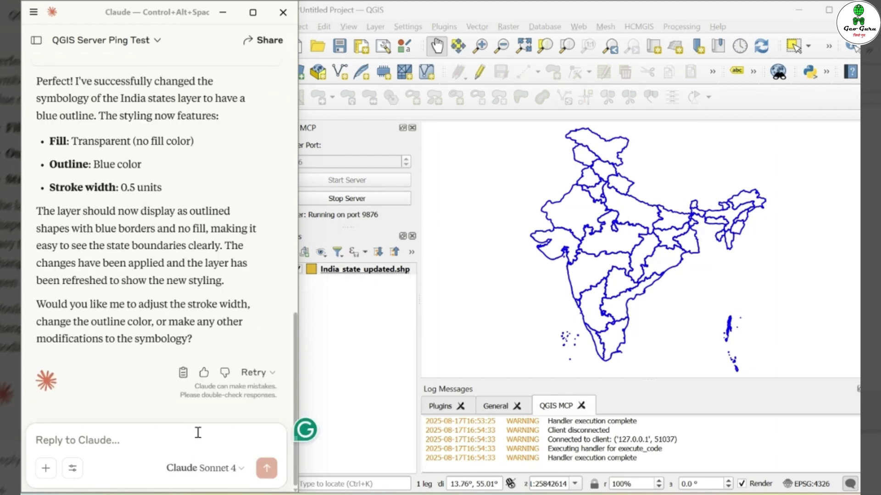
pyautogui.write('make ')
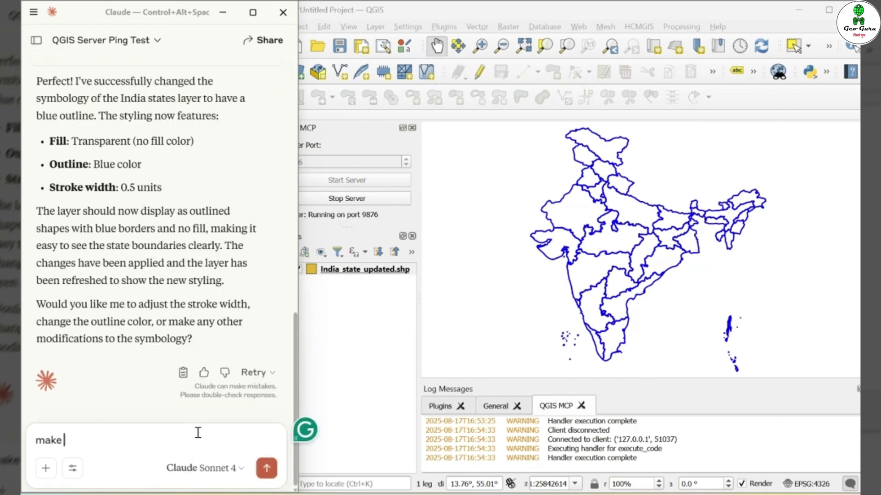
pyautogui.write('the chorol')
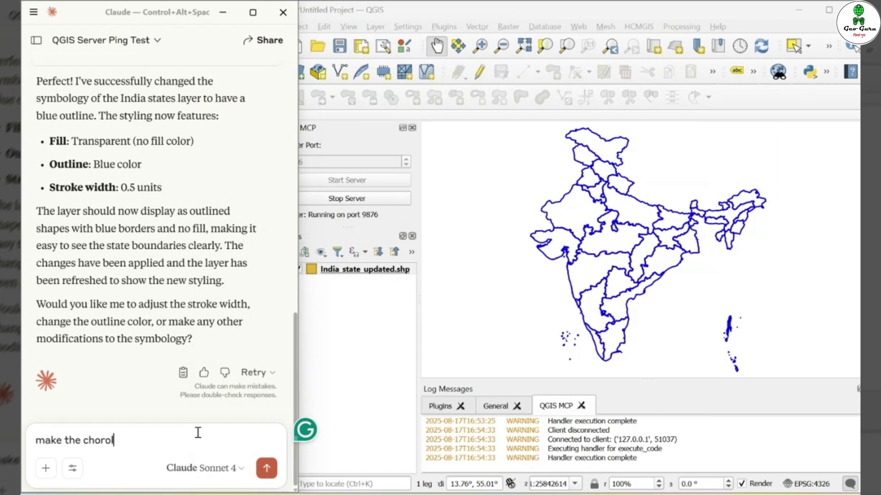
pyautogui.write('peth ma')
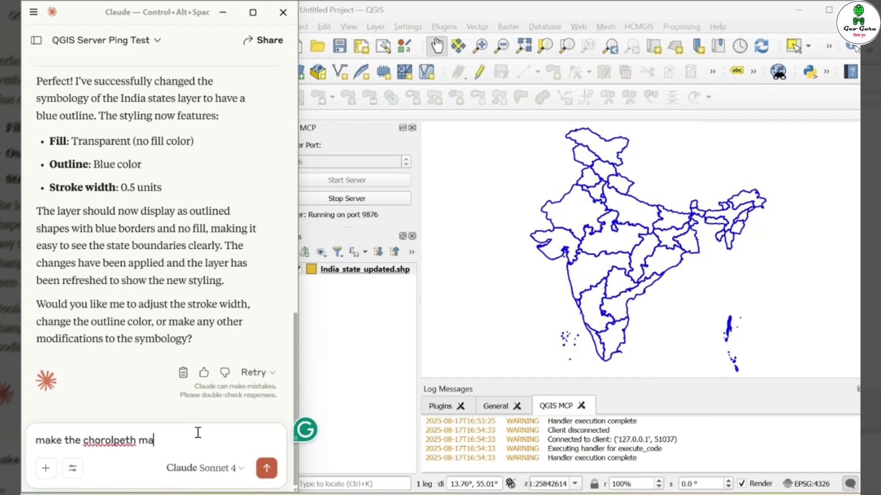
pyautogui.write('p')
pyautogui.rightClick(113, 440)
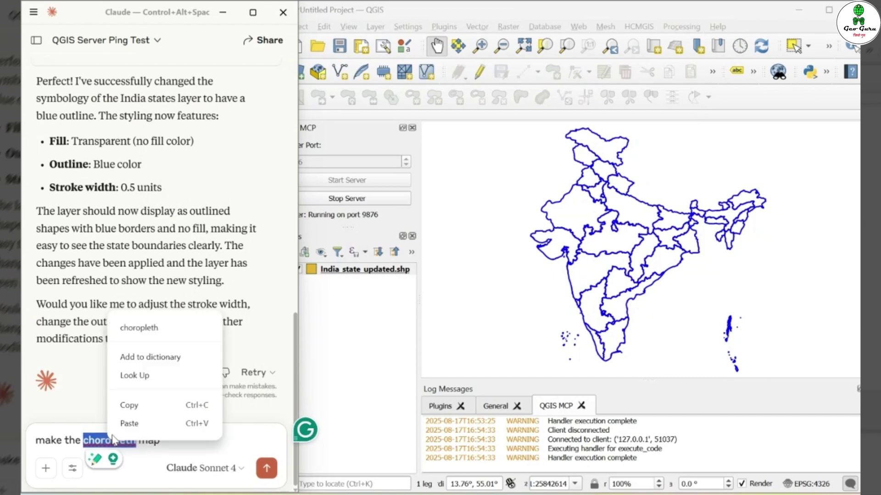
pyautogui.click(138, 327)
pyautogui.write('using this laye')
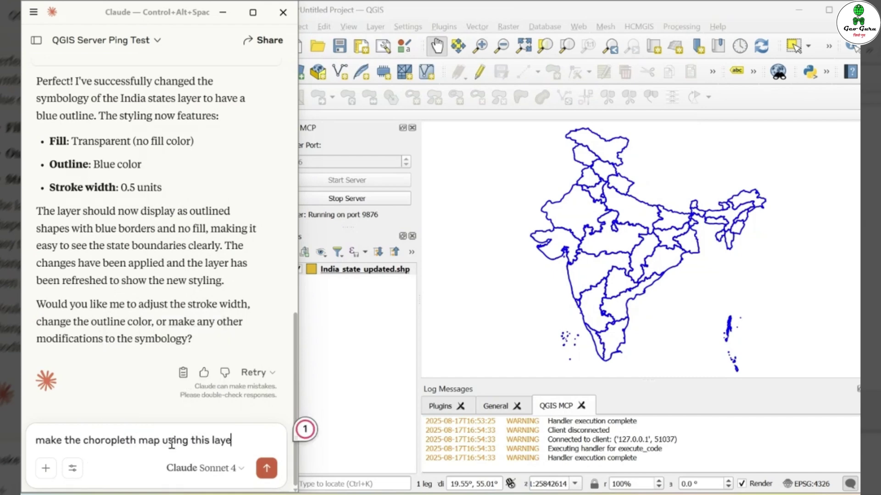
pyautogui.write('r and the d')
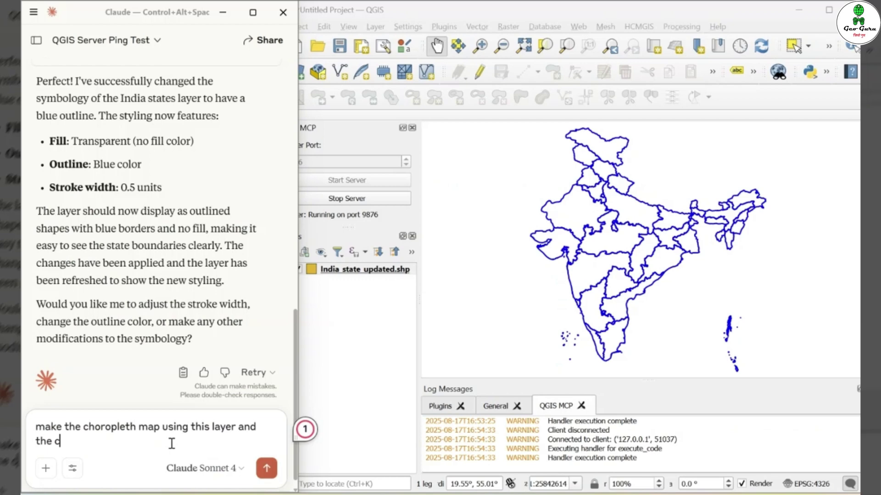
pyautogui.write('olomn name 2019_')
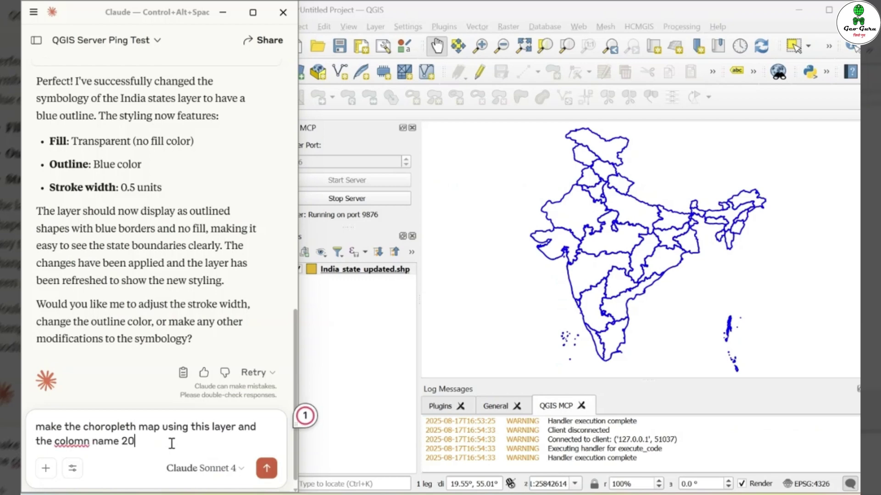
pyautogui.press('BackSpace')
pyautogui.press('BackSpace')
pyautogui.press('BackSpace')
# Check the India_state_updated attribute table's columns, then close it and resume the prompt
pyautogui.rightClick(389, 270)
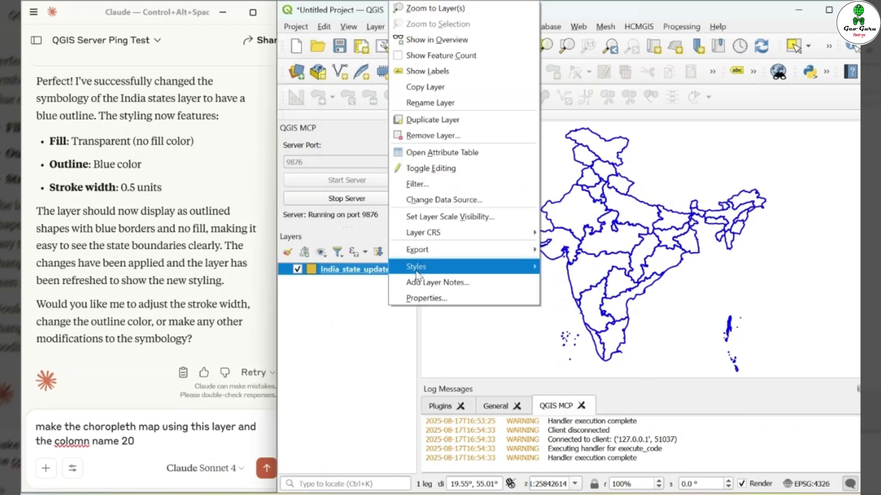
pyautogui.click(441, 152)
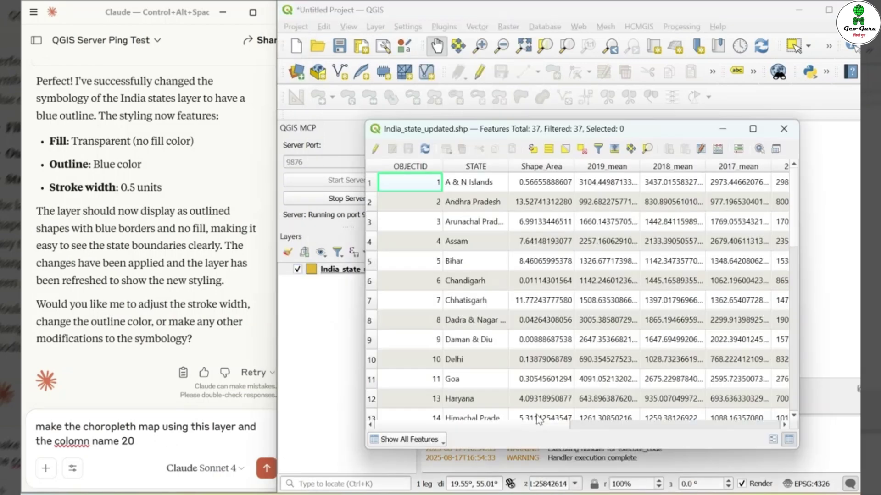
pyautogui.hscroll(6, 538, 422)
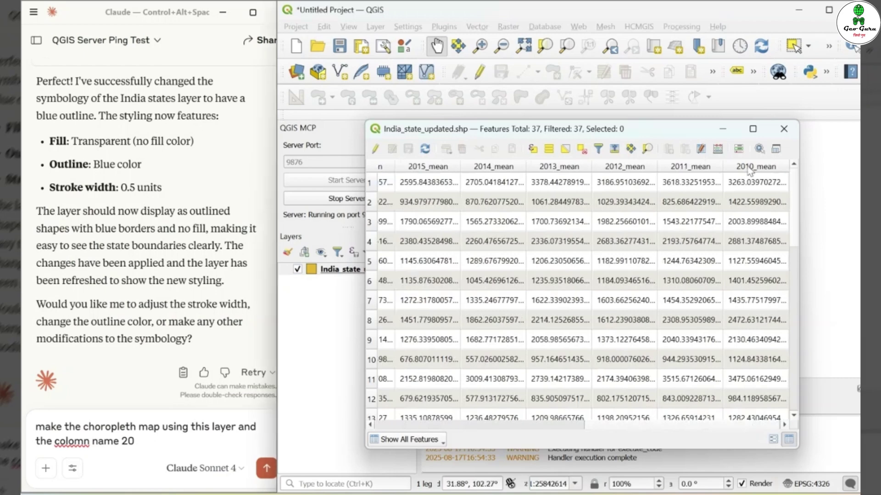
pyautogui.click(784, 129)
pyautogui.click(150, 446)
# Finish the column name 2010_mean and send Claude the India states choropleth request
pyautogui.write('1')
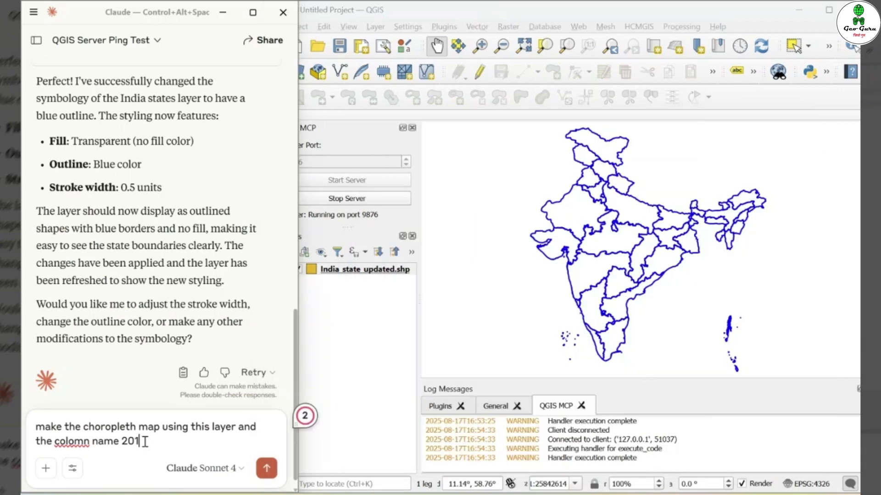
pyautogui.write('0_mean')
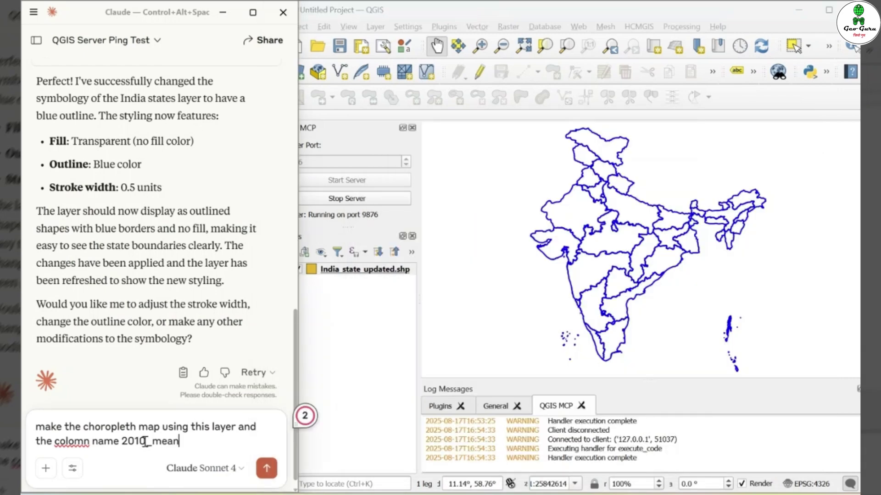
pyautogui.hotkey('shift', 'Return')
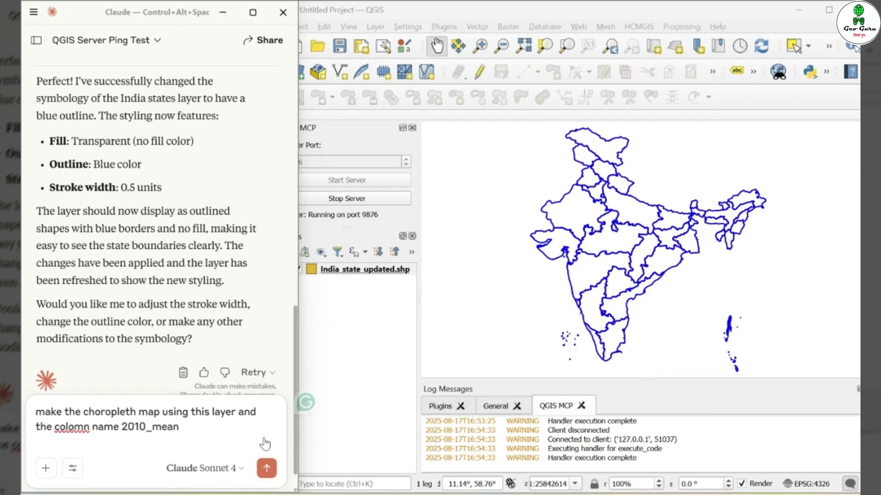
pyautogui.press('Return')
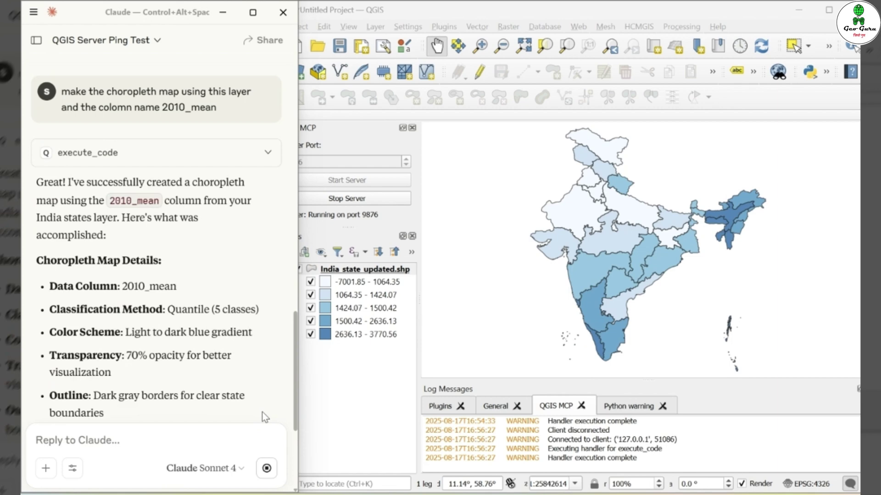
# Draft 'save the map to jpg' in Claude and select the data folder path in File Explorer
pyautogui.scroll(-2, 153, 360)
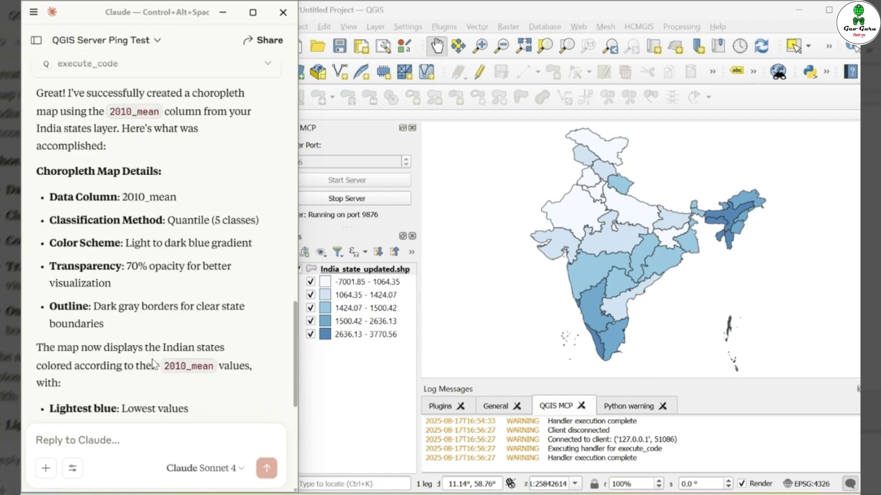
pyautogui.scroll(-1, 153, 364)
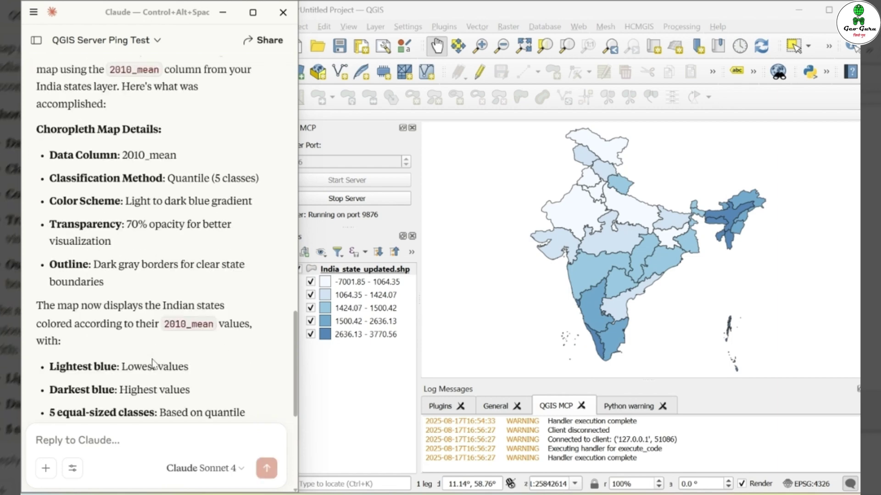
pyautogui.scroll(-4, 152, 359)
pyautogui.scroll(-3, 152, 359)
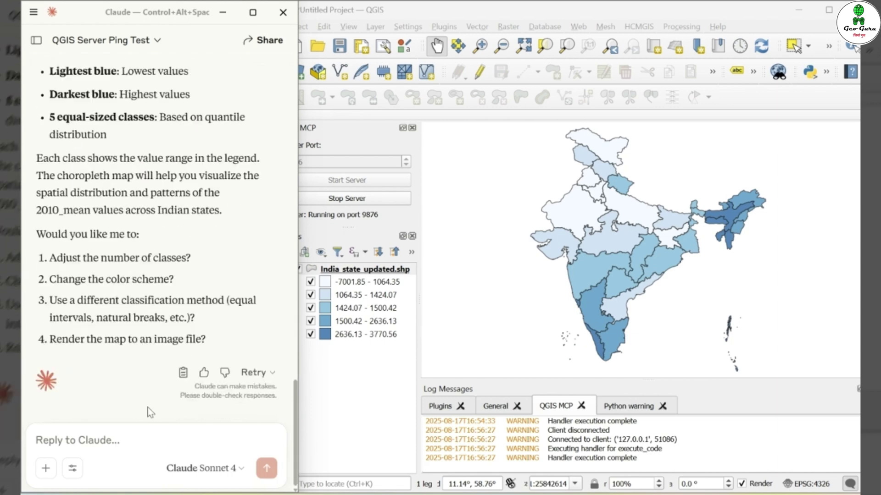
pyautogui.click(142, 434)
pyautogui.write('s')
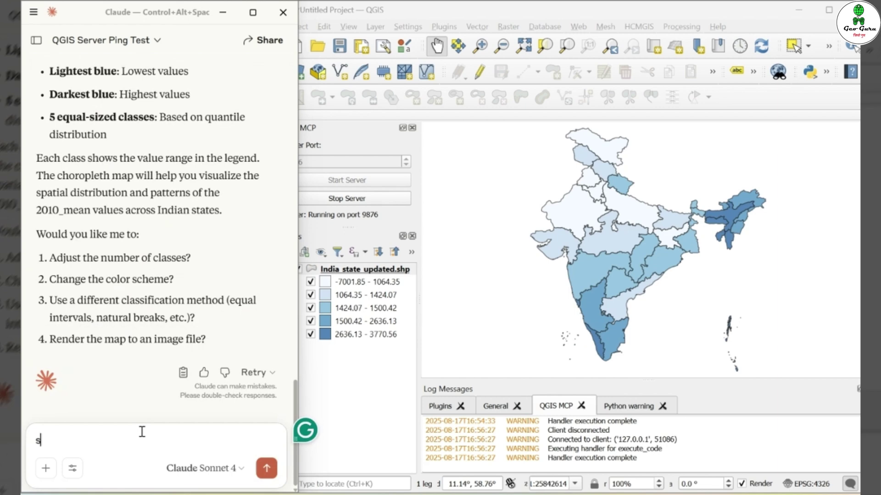
pyautogui.write('ave the ma')
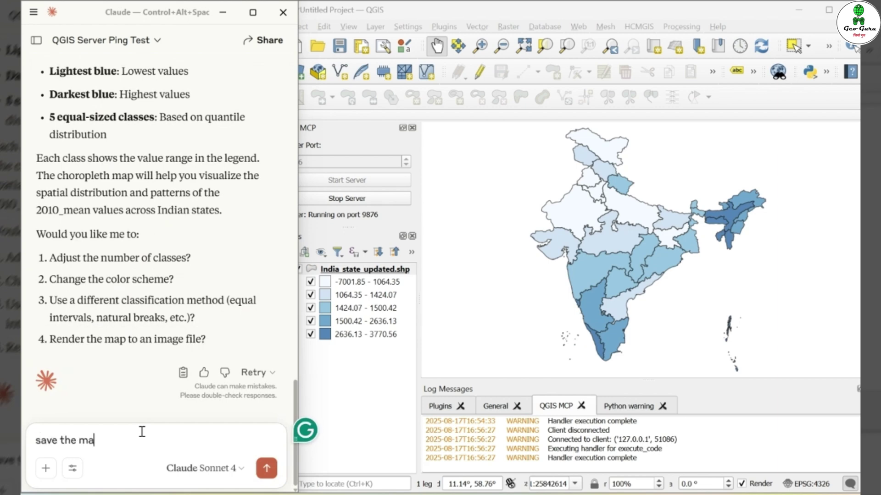
pyautogui.write('p to jpg')
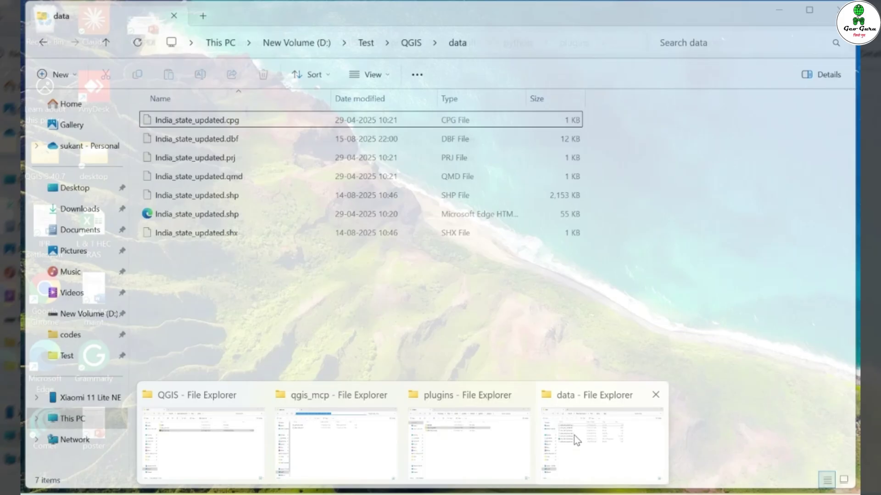
pyautogui.click(574, 435)
pyautogui.click(554, 43)
pyautogui.hotkey('ctrl', 'c')
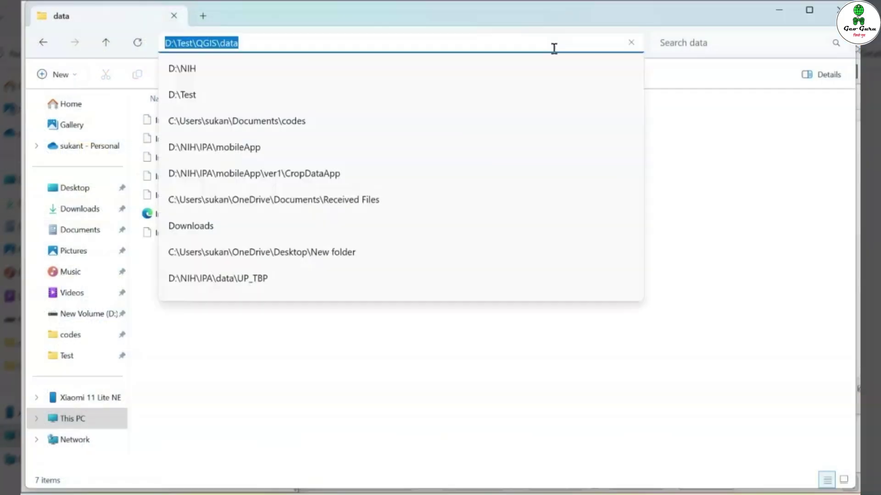
# Complete the prompt with 'to D:\Test\QGIS\data' and send the save-as-JPG request
pyautogui.hotkey('alt', 'Tab')
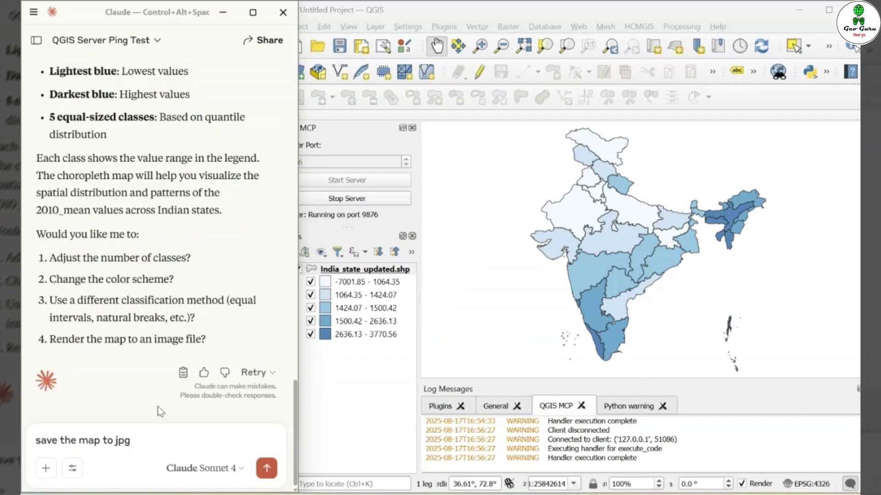
pyautogui.write('to')
pyautogui.hotkey('ctrl', 'v')
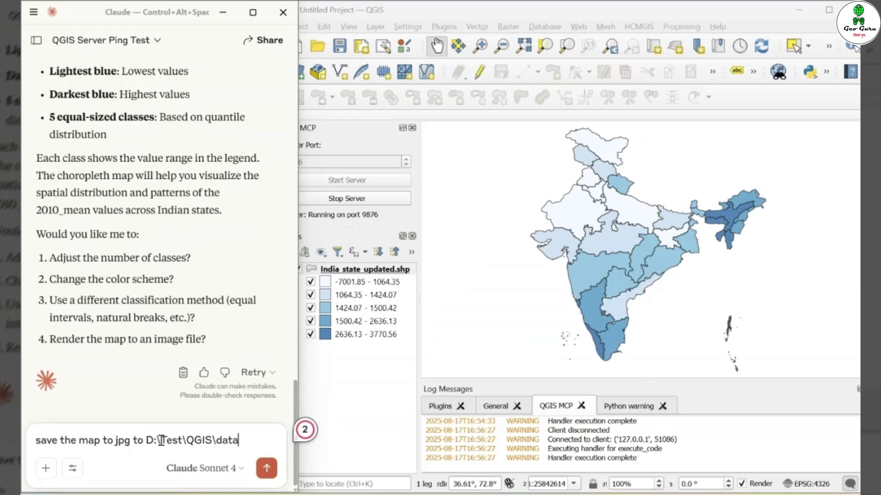
pyautogui.hotkey('shift', 'Return')
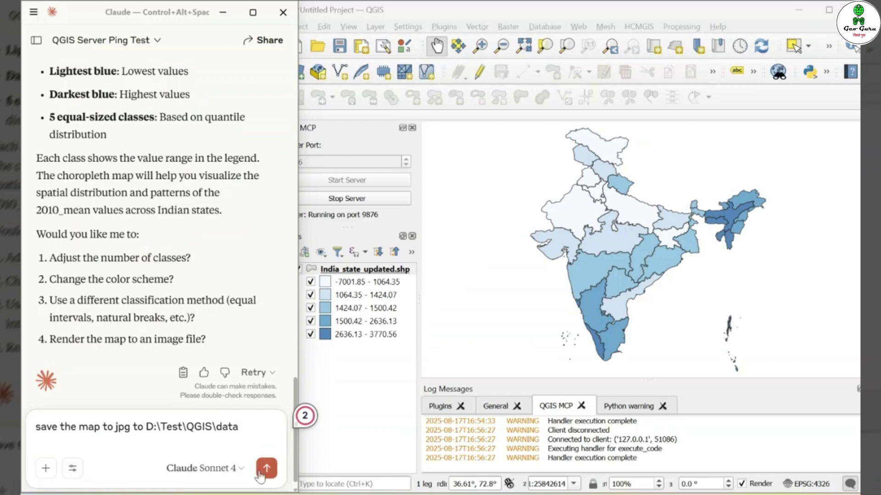
pyautogui.click(266, 468)
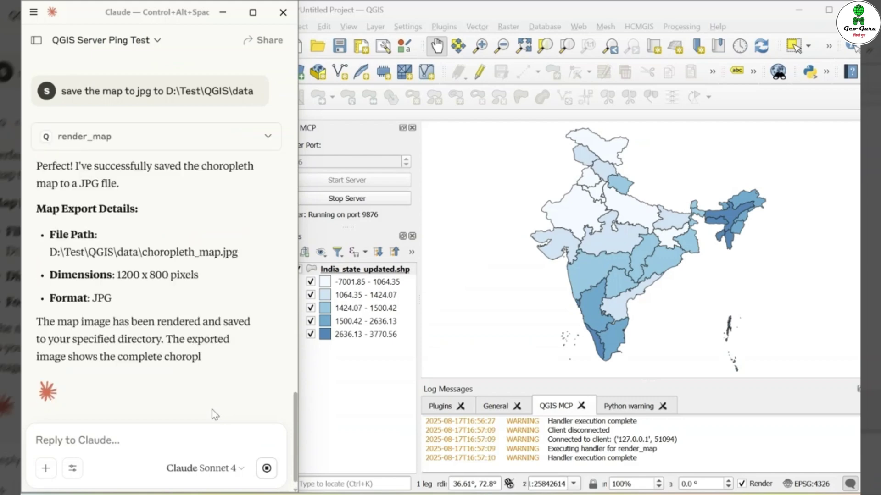
# Open choropleth_map.jpg from the data folder to check the blue map, then return to Claude
pyautogui.moveTo(402, 494)
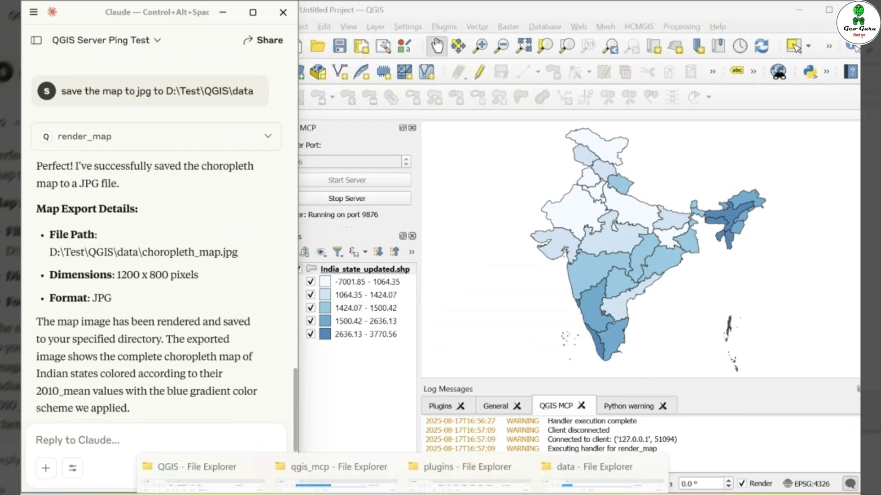
pyautogui.click(601, 473)
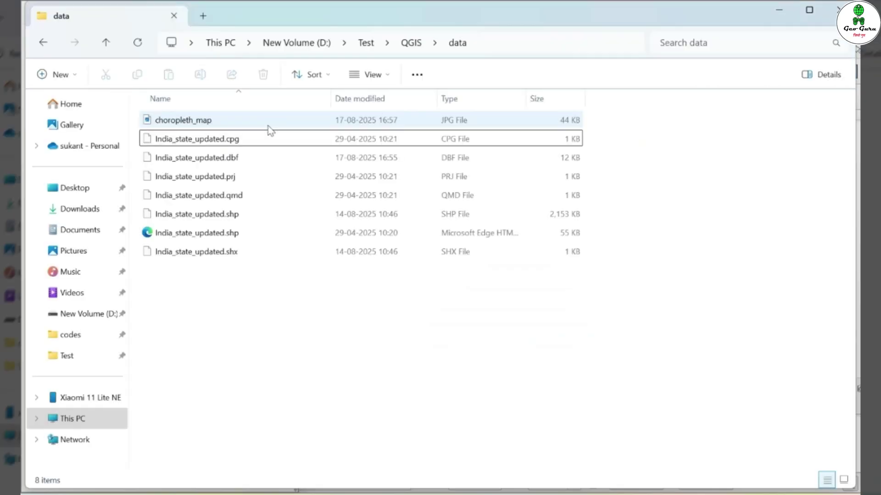
pyautogui.click(259, 120)
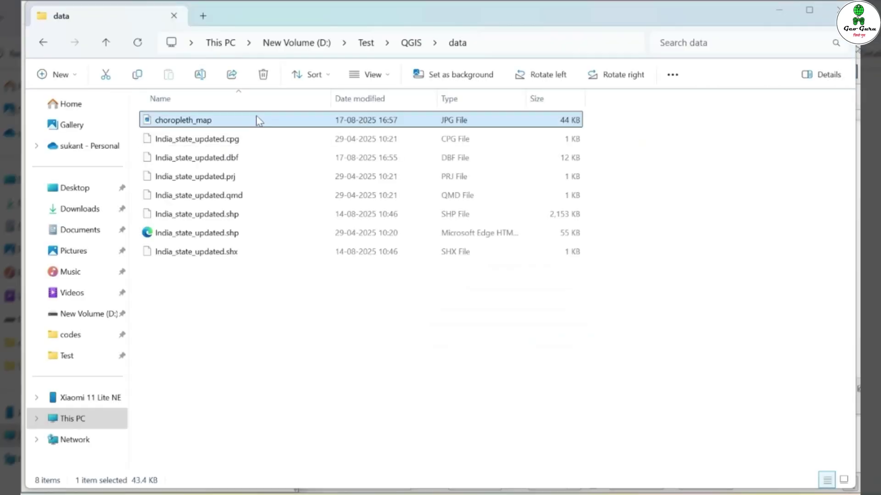
pyautogui.doubleClick(258, 119)
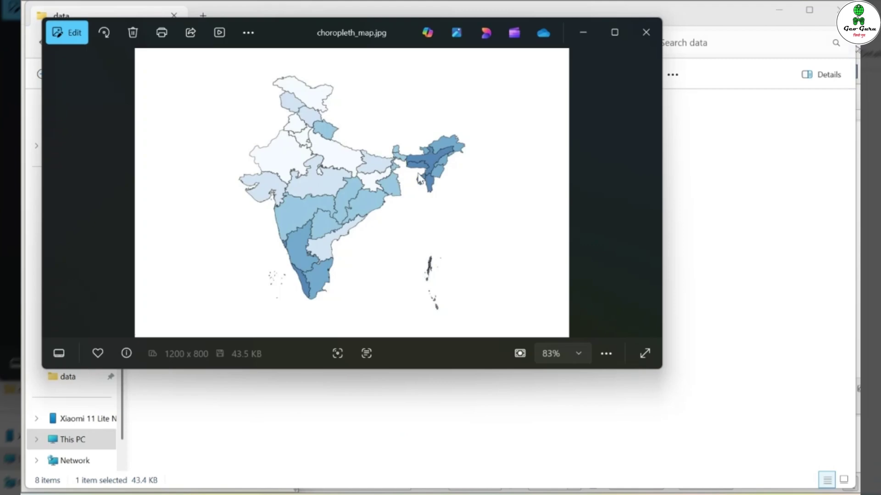
pyautogui.click(646, 33)
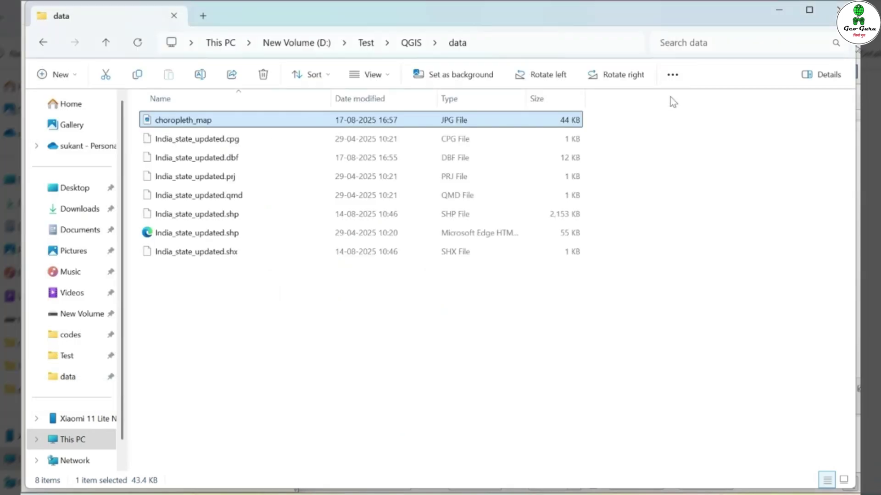
pyautogui.hotkey('alt', 'Tab')
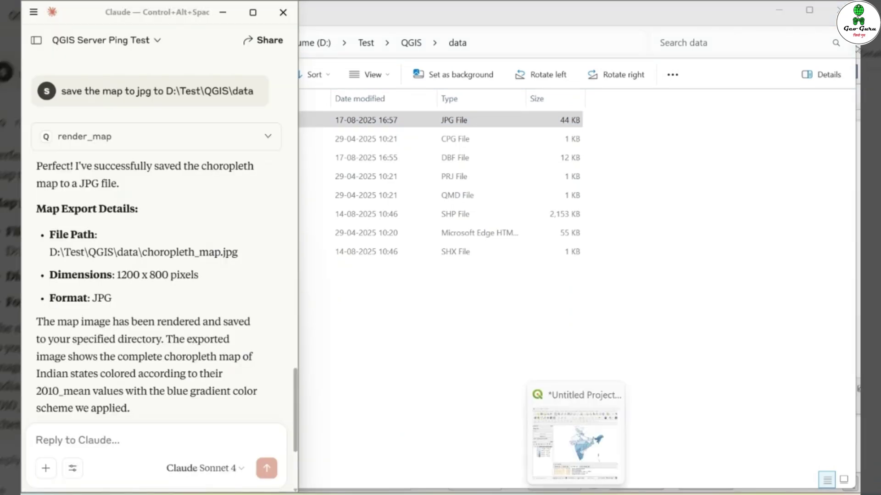
# Scroll through the qgis_mcp README's tools and example commands, then back to the top
pyautogui.hotkey('alt', 'Tab')
pyautogui.scroll(-6, 363, 370)
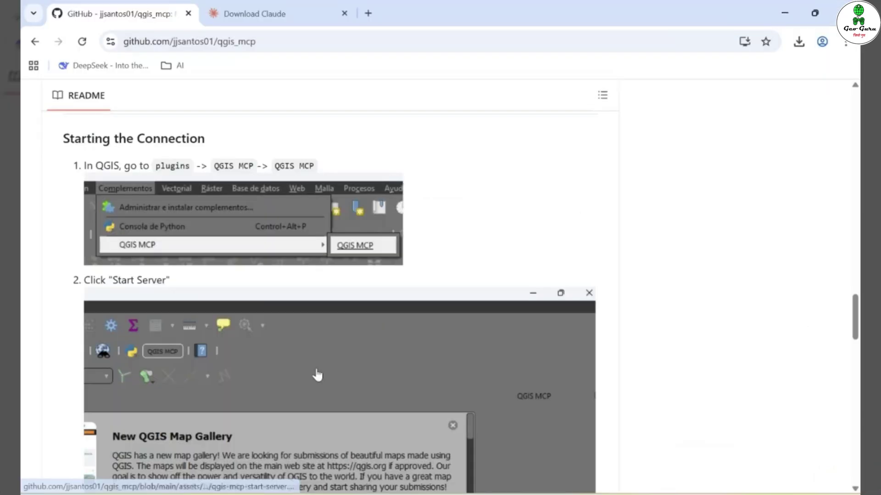
pyautogui.scroll(-7, 317, 375)
pyautogui.scroll(-4, 317, 375)
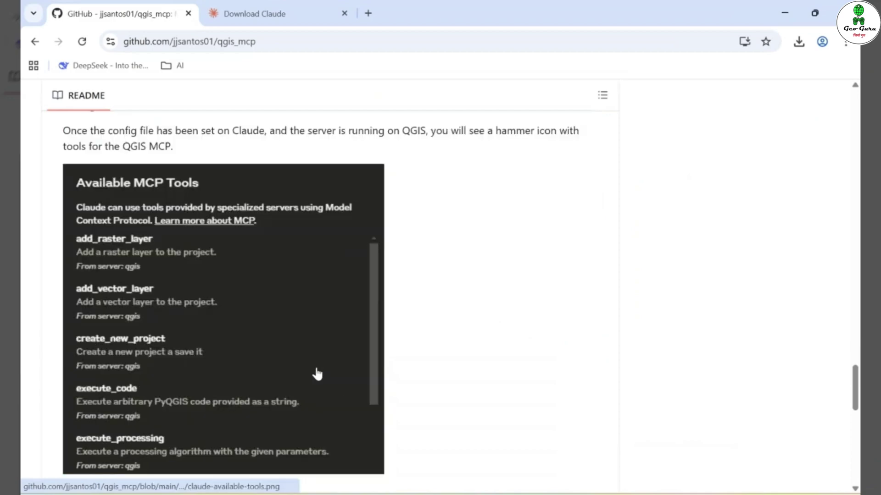
pyautogui.scroll(-6, 174, 299)
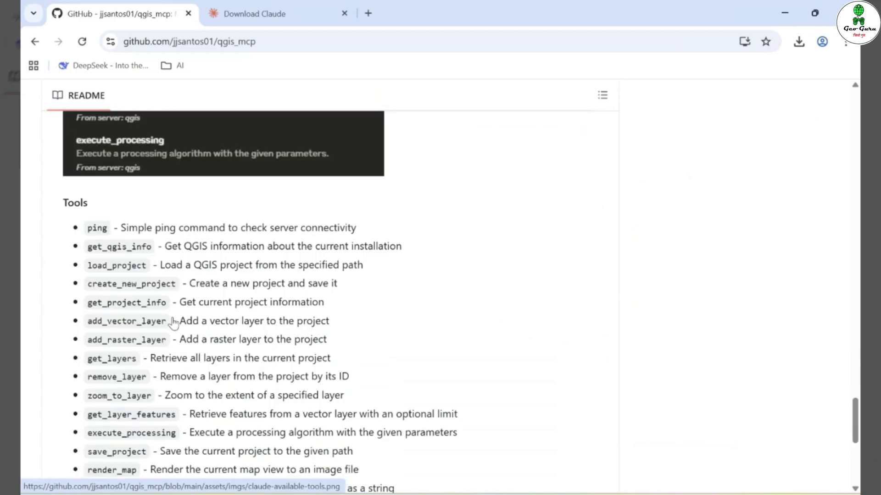
pyautogui.scroll(-5, 173, 322)
pyautogui.scroll(-3, 173, 317)
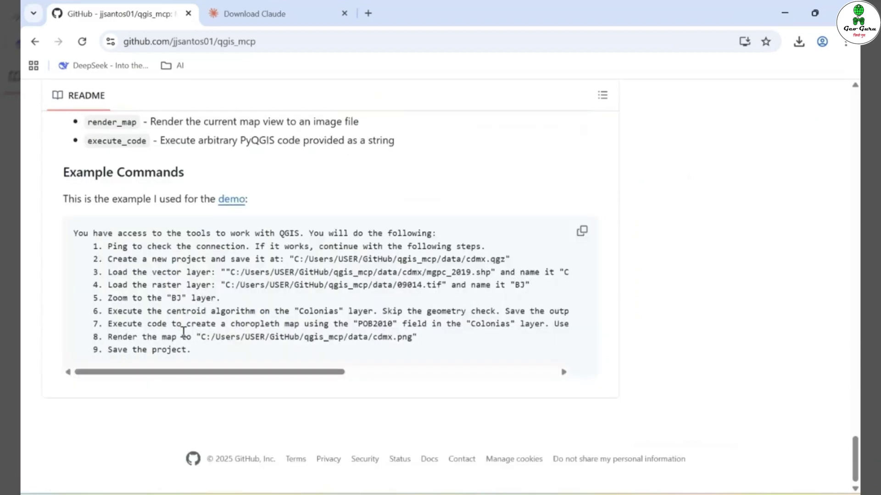
pyautogui.scroll(20, 588, 361)
pyautogui.scroll(20, 588, 361)
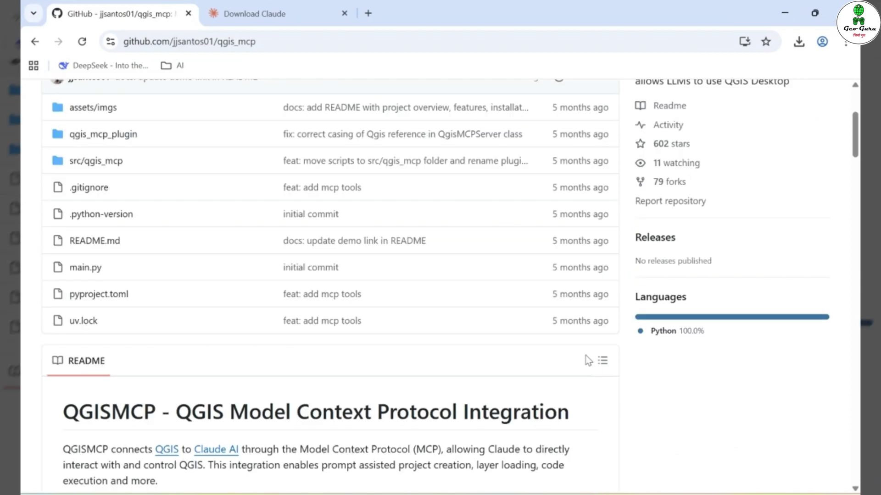
pyautogui.scroll(4, 588, 361)
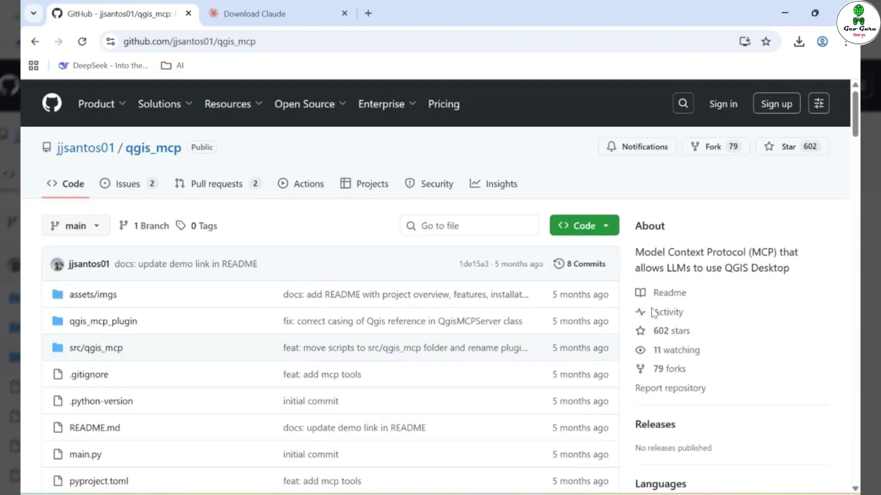